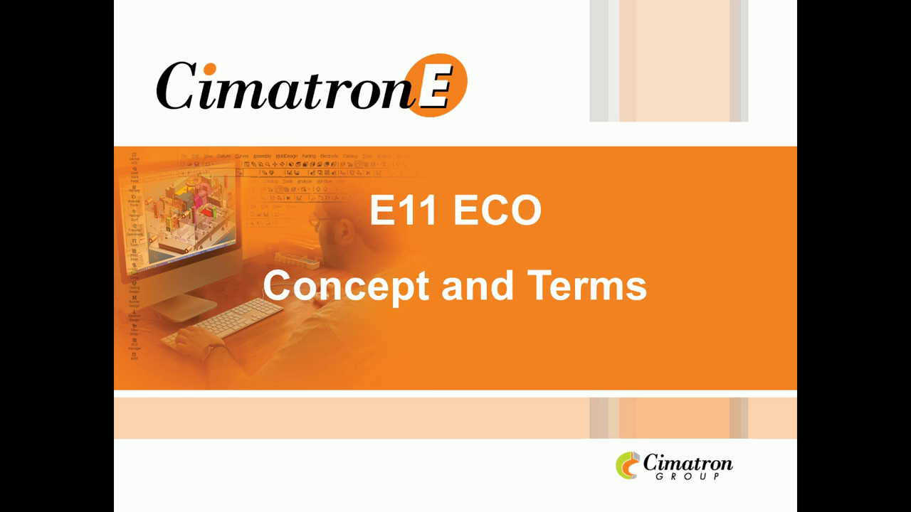
Switch to CimatronE and create a parting assembly named simple in a new folder, using mm units
key(alt+Tab)
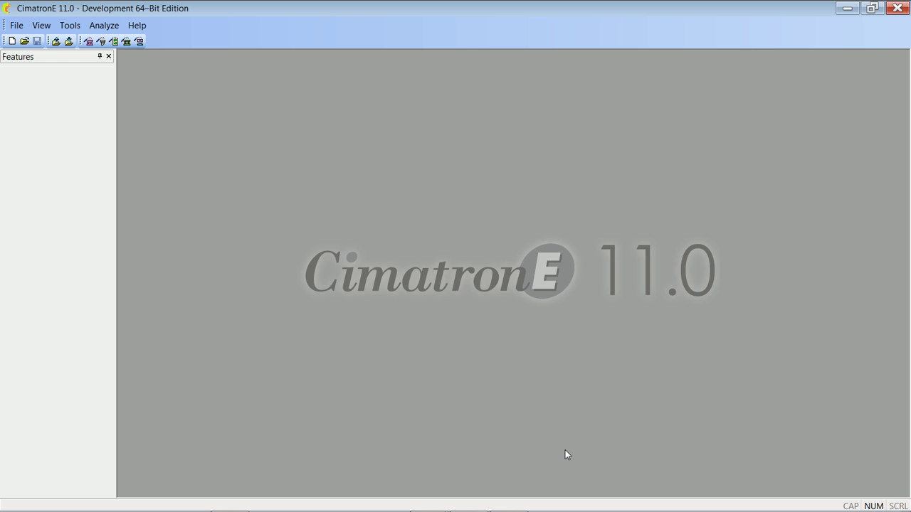
click(138, 41)
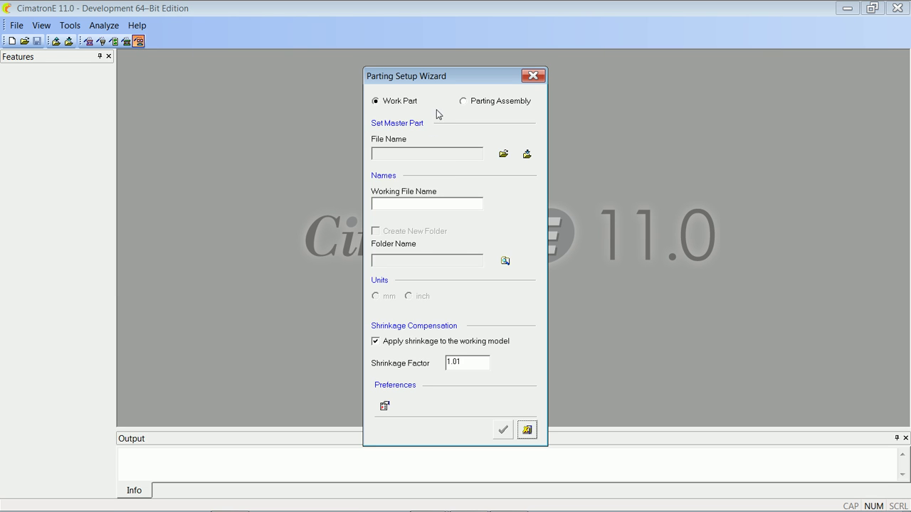
click(486, 102)
text(simple)
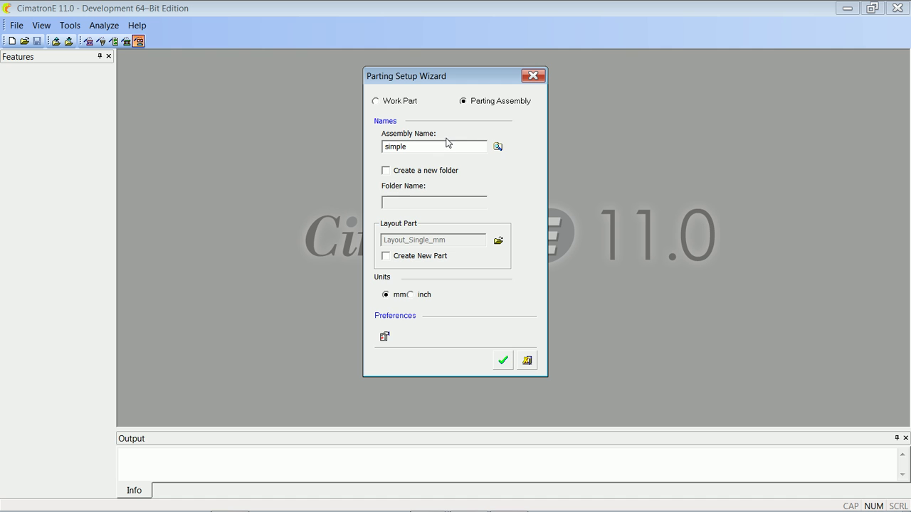
click(433, 171)
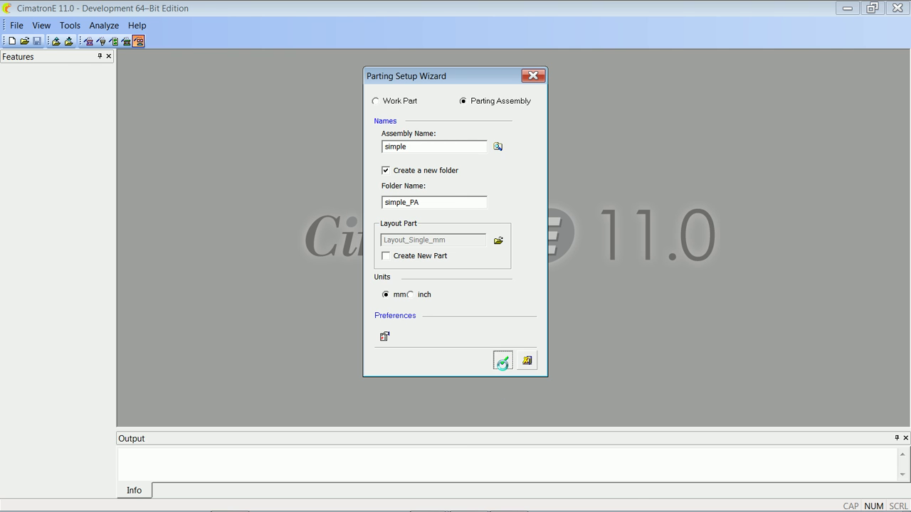
click(502, 362)
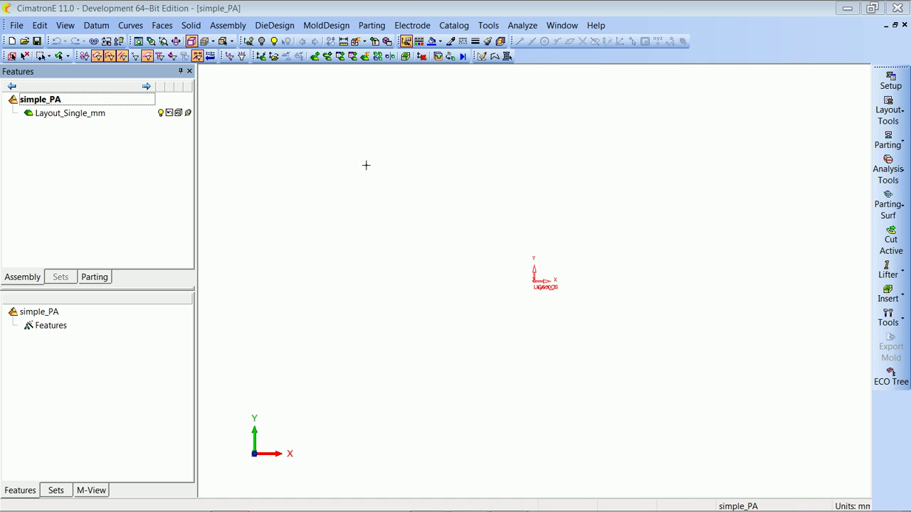
Start loading a work part, choosing Simple-Master.elt from the Original\Simple example folder as the master part
click(887, 113)
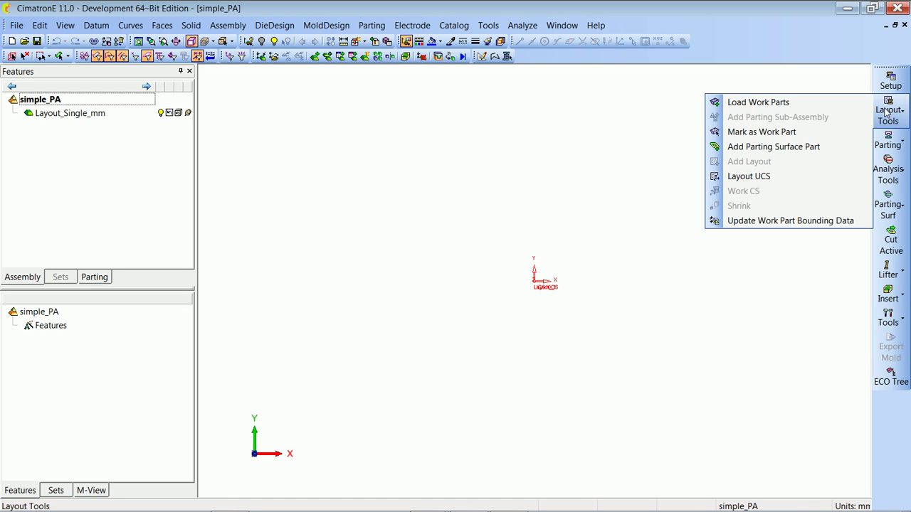
click(804, 102)
click(338, 134)
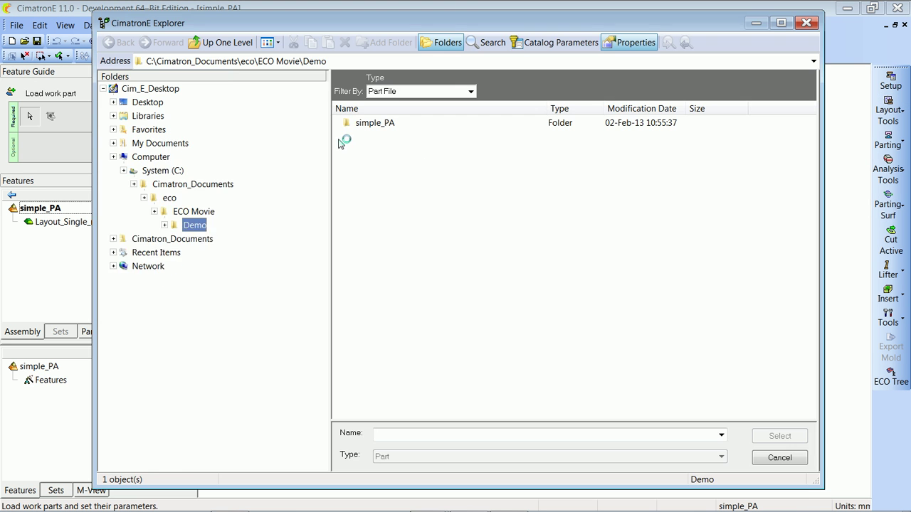
click(198, 469)
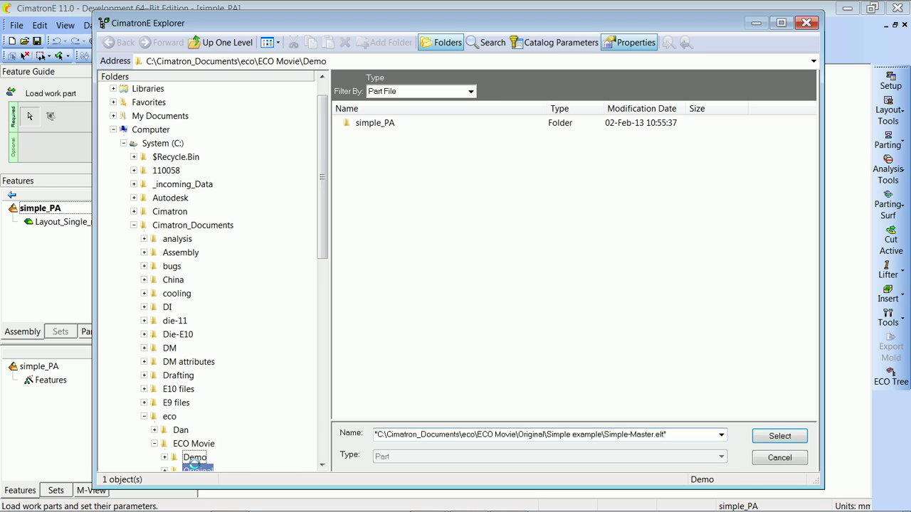
double_click(383, 149)
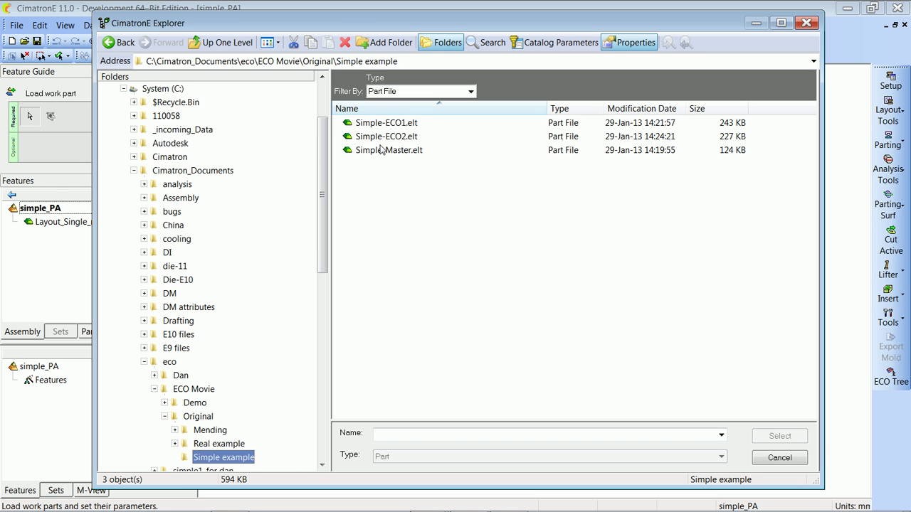
double_click(375, 149)
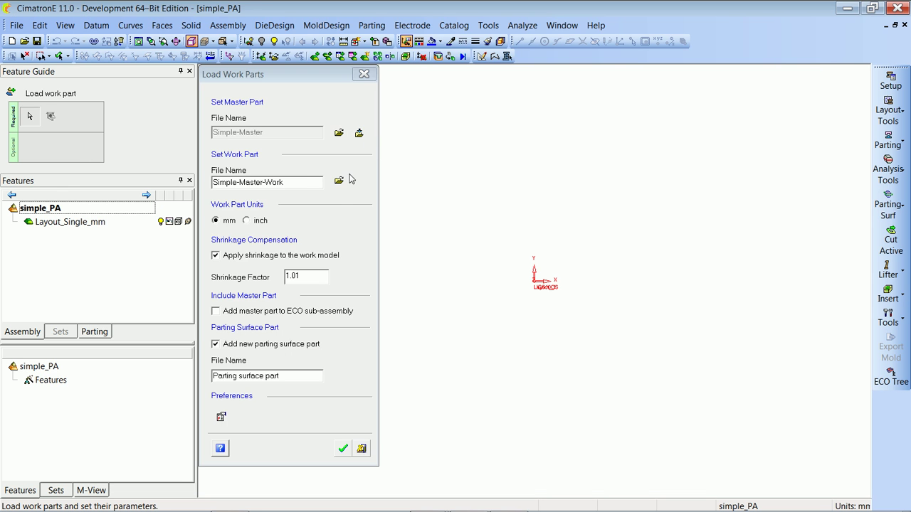
Name the work part Simple-Work, set its shrinkage factor to 1.03, and include the master part in the ECO sub-assembly
double_click(255, 183)
key(Delete)
key(Delete)
click(314, 276)
key(BackSpace)
text(3)
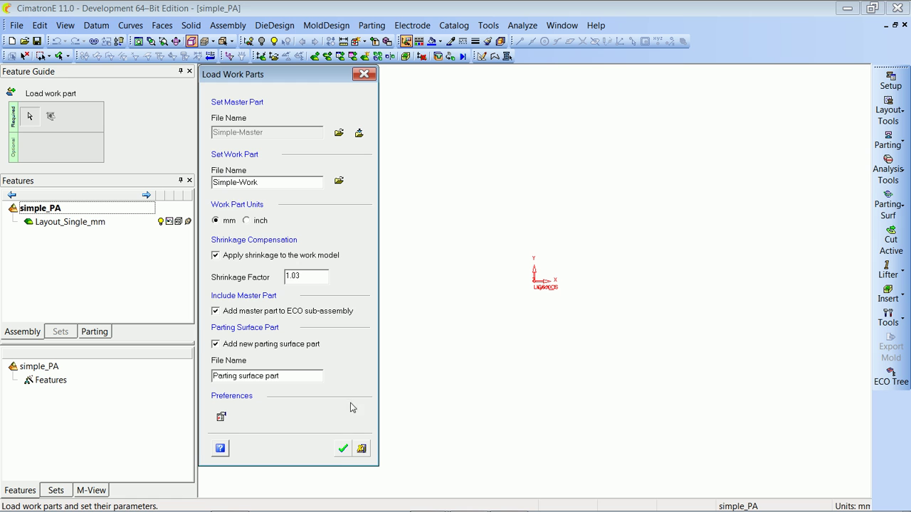
click(342, 450)
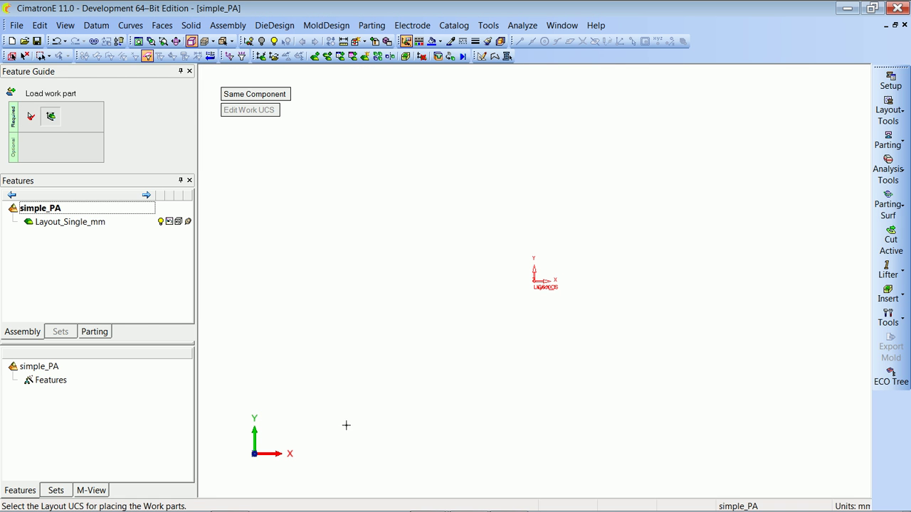
Place the work part on the layout UCS and hide the datums
click(547, 283)
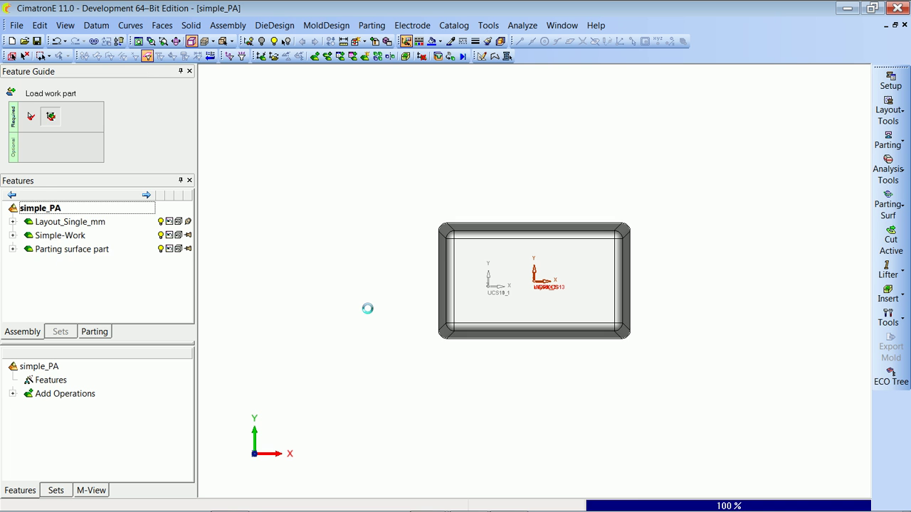
right_click(368, 310)
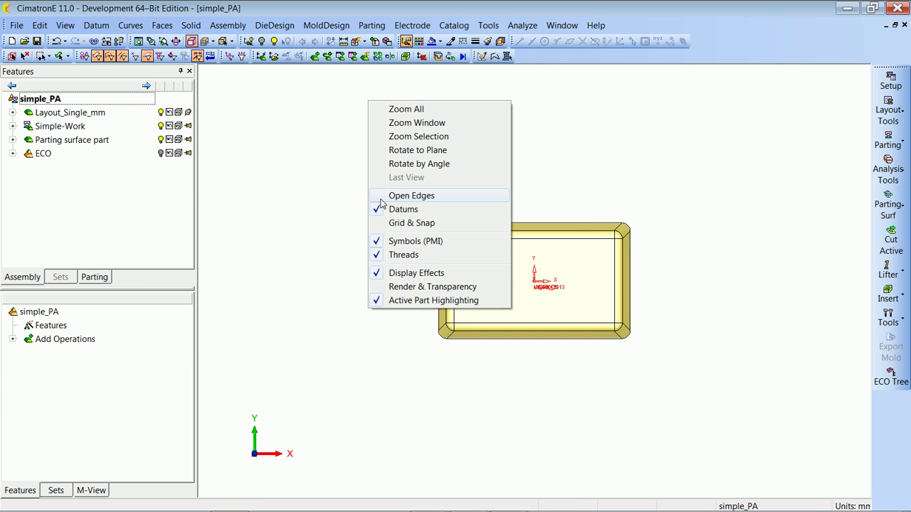
click(388, 209)
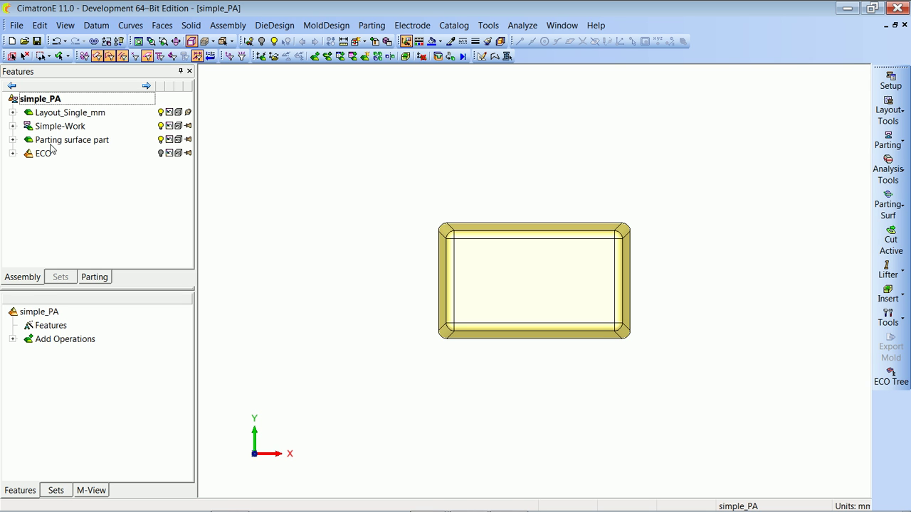
Examine the contents of the ECO sub-assembly in the assembly tree
click(12, 154)
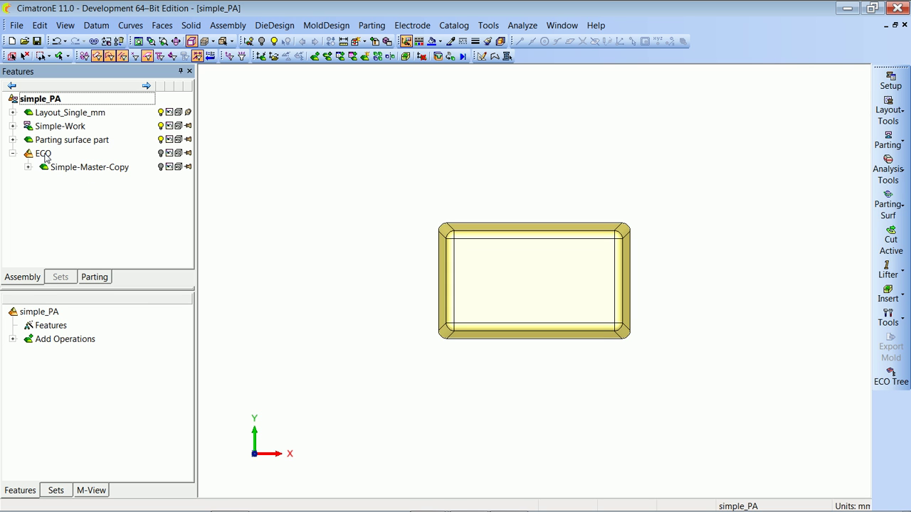
double_click(43, 154)
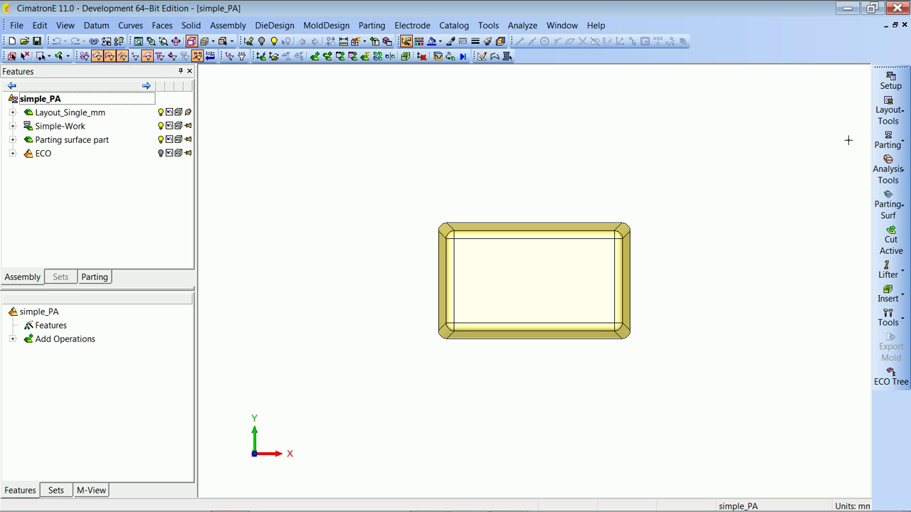
Create a new parting direction on the work part from its large outer flat face, analyzed by draft angle
click(885, 140)
click(806, 152)
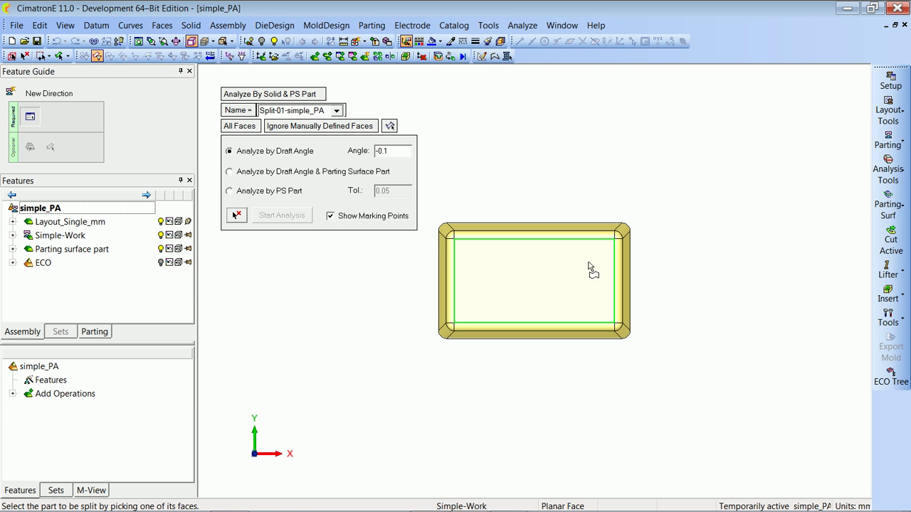
click(521, 274)
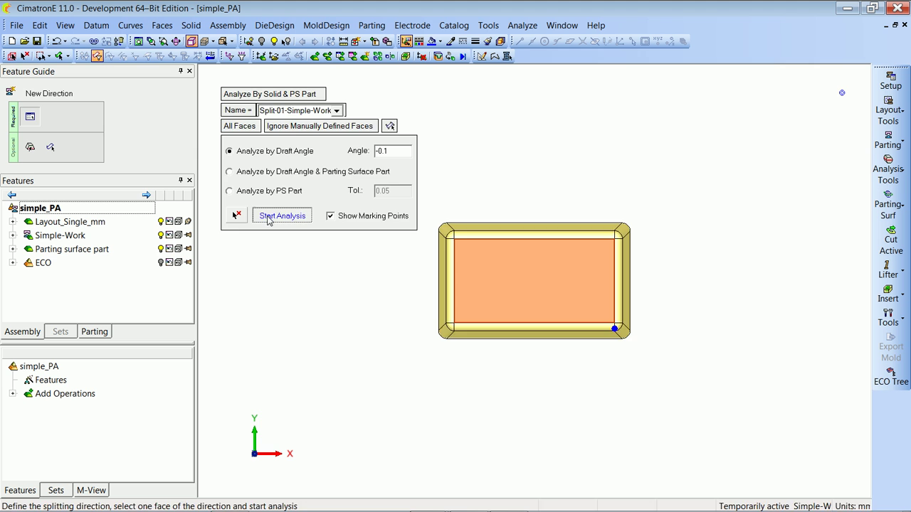
click(268, 218)
middle_drag(349, 301, 359, 268)
right_click(359, 268)
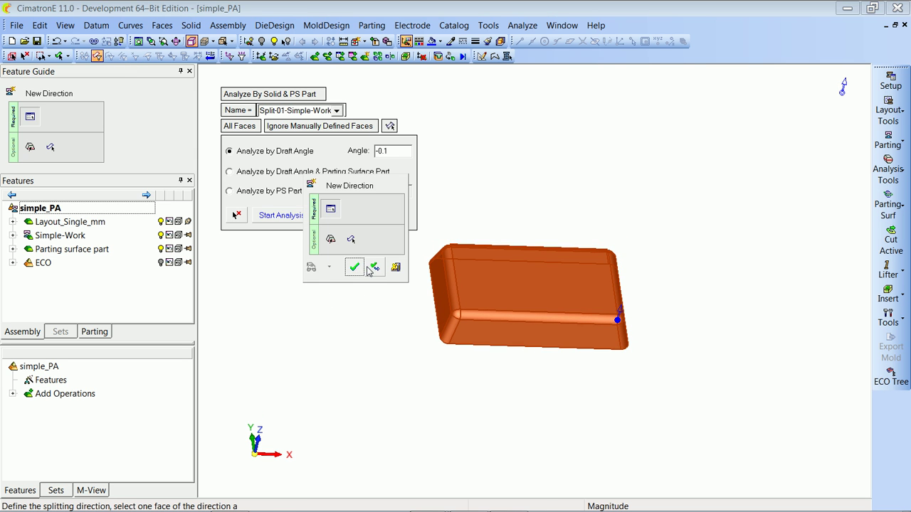
click(351, 265)
Create the opposite parting direction from the box's inner floor face, analyzed by draft angle
middle_drag(557, 338, 566, 136)
click(551, 372)
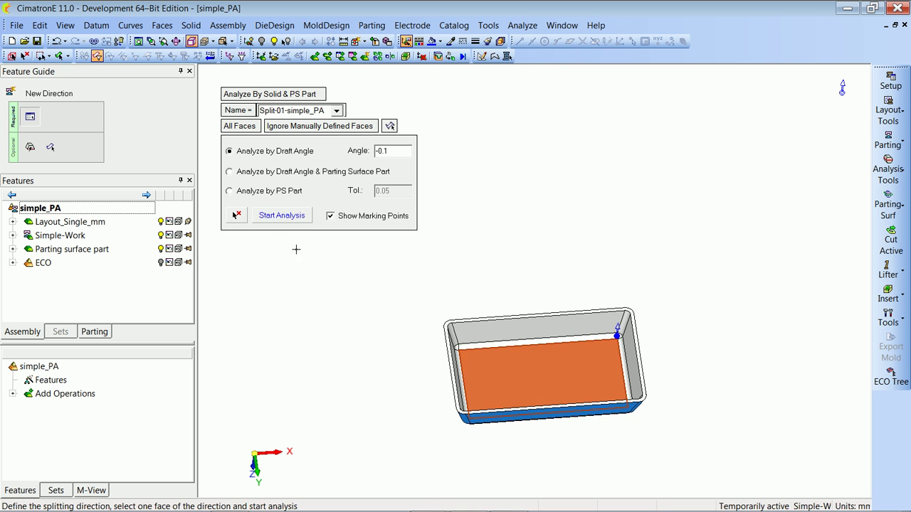
click(268, 216)
right_click(302, 291)
click(302, 290)
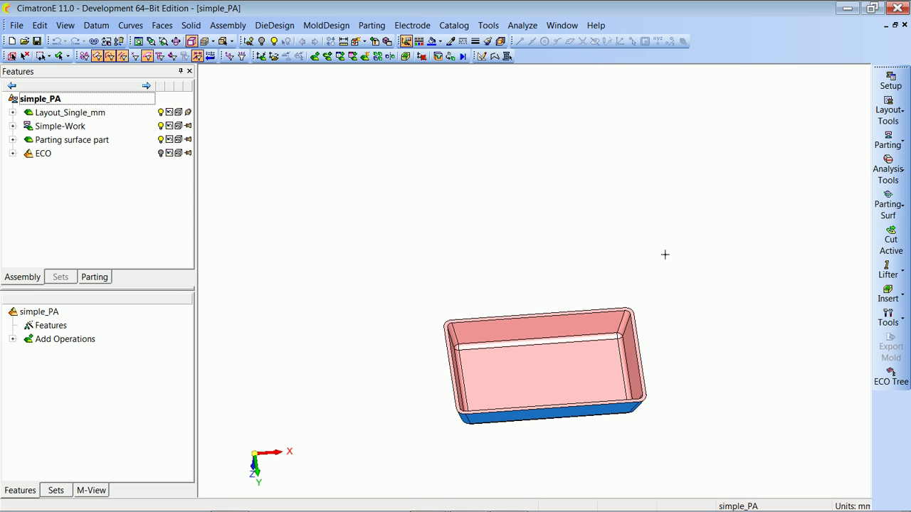
Display the ECO tree, review the available ECO commands, and add an ECO folder under All ECO
click(882, 385)
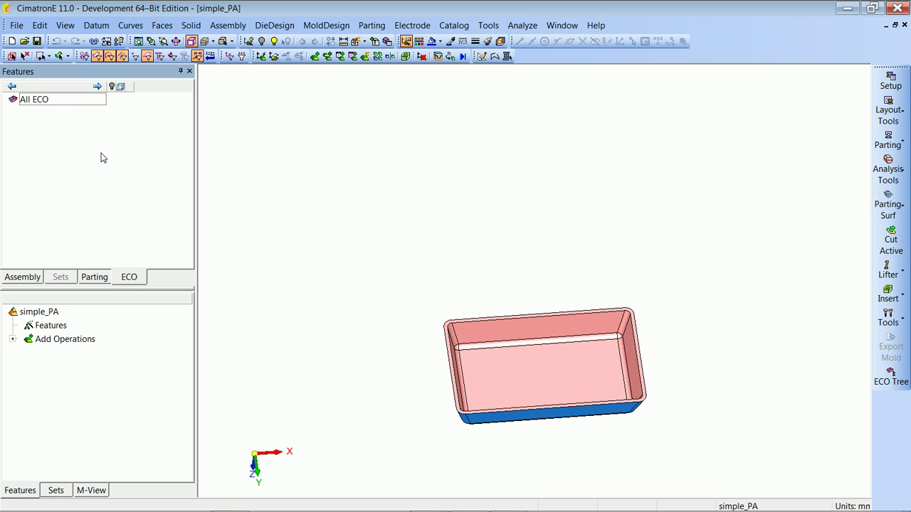
right_click(74, 102)
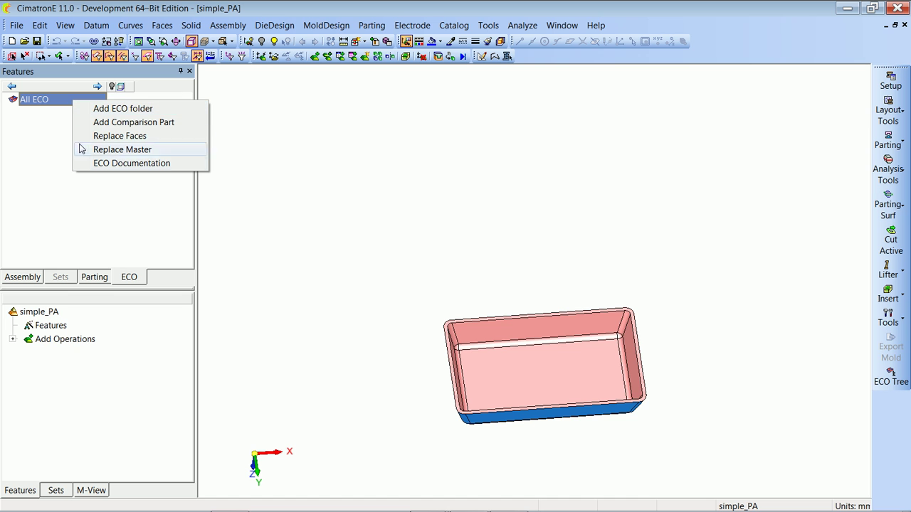
click(490, 27)
mouse_move(549, 183)
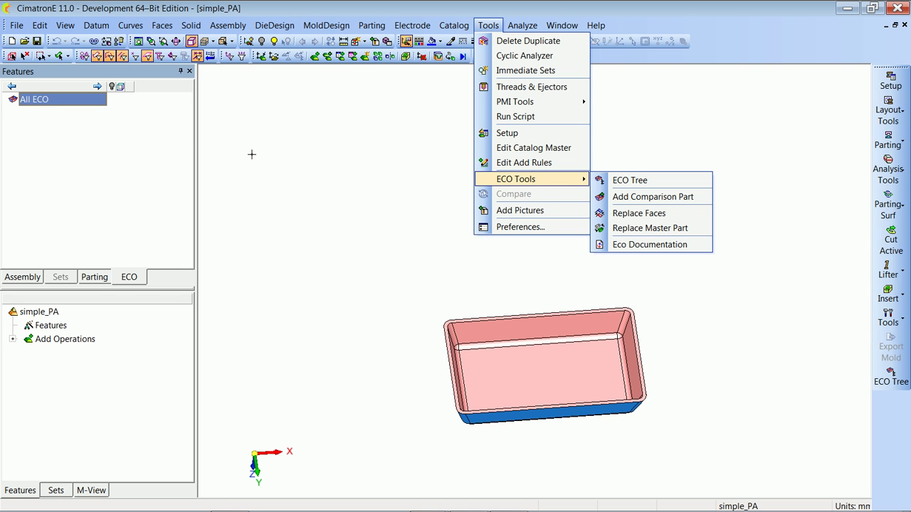
click(47, 108)
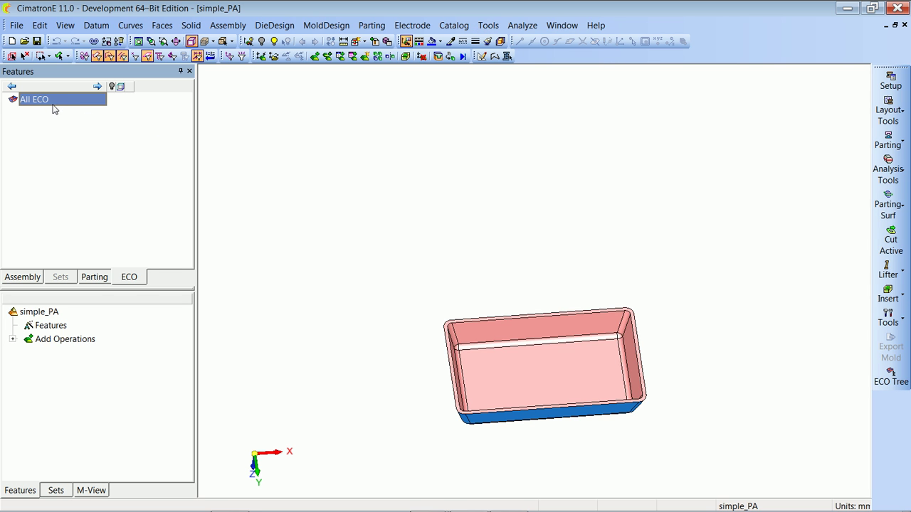
right_click(54, 105)
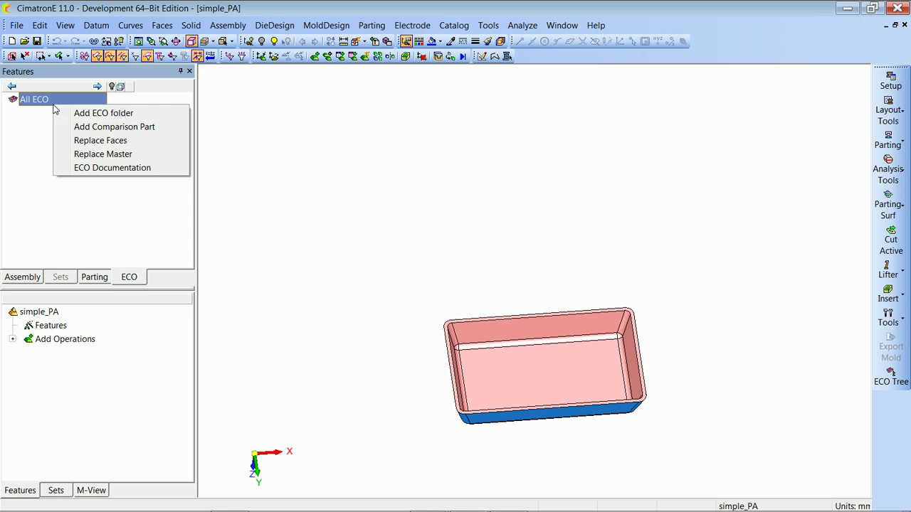
click(72, 114)
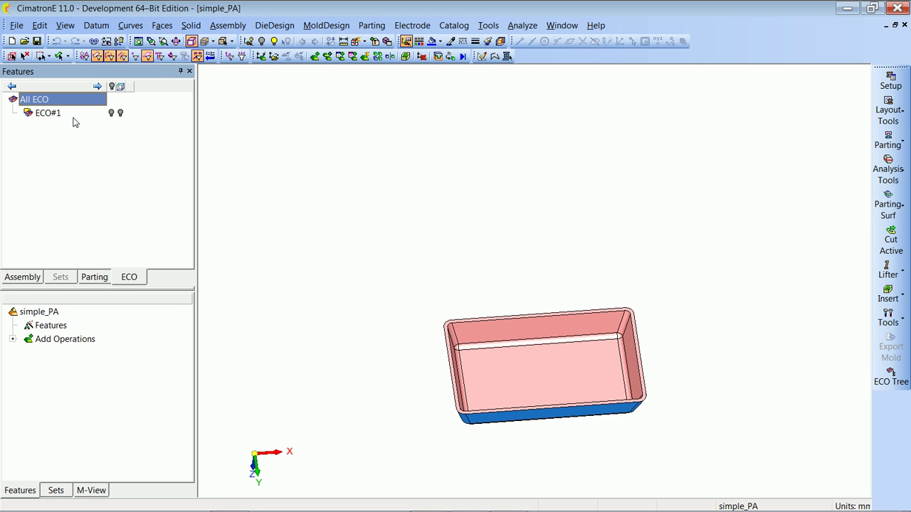
Add Simple-ECO1.elt as a comparison part with its own ECO folder, using the existing box part as reference
right_click(72, 101)
click(101, 122)
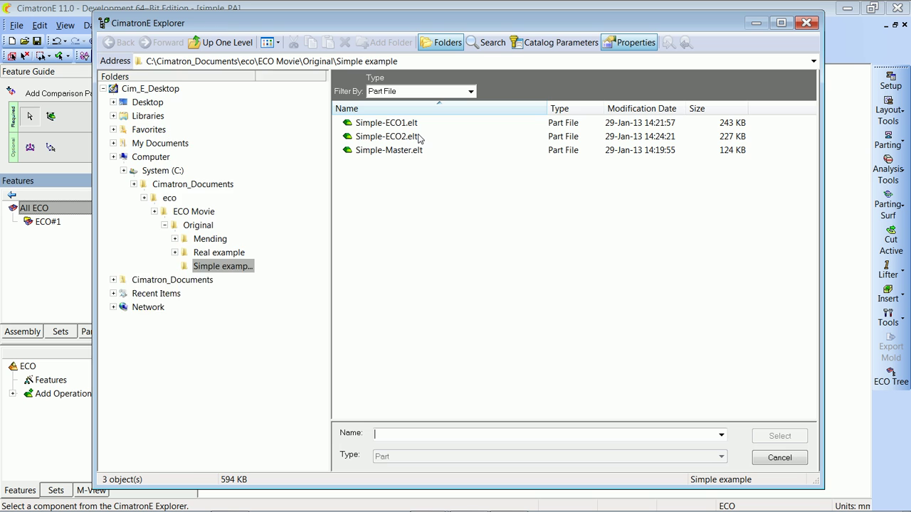
click(387, 126)
double_click(387, 125)
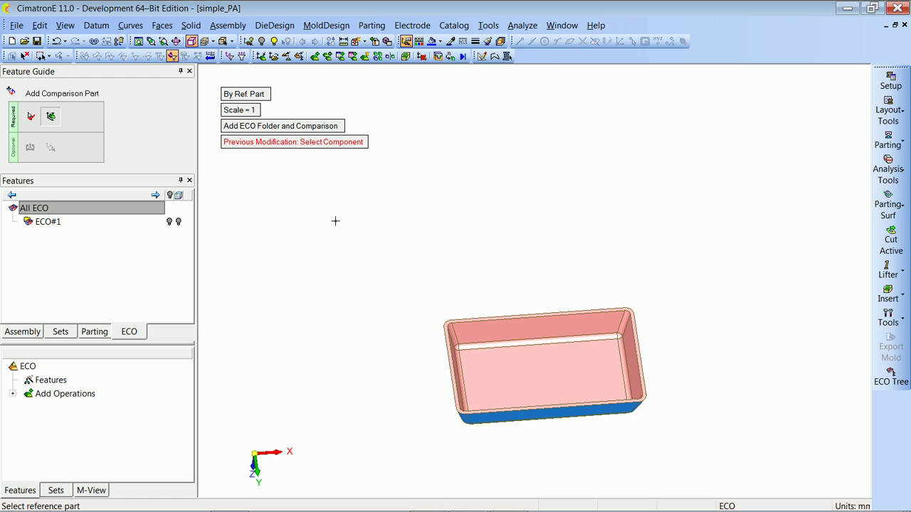
click(476, 333)
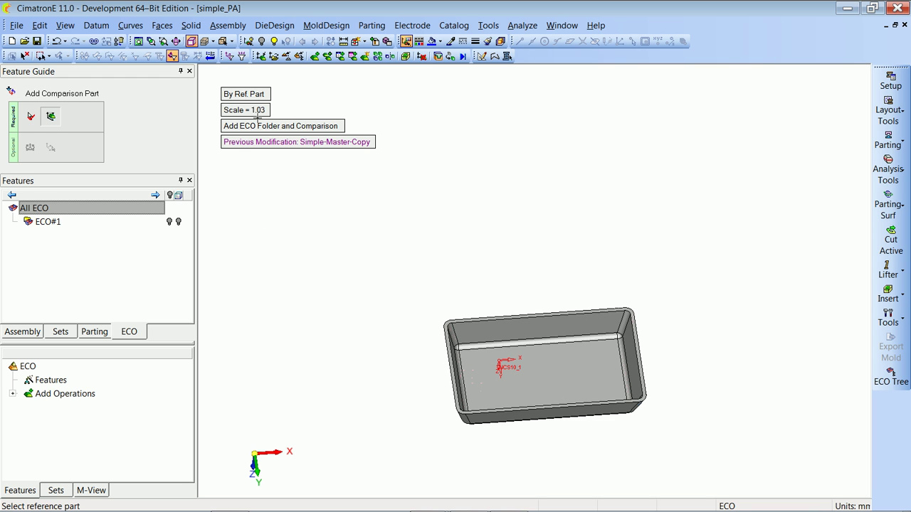
right_click(310, 241)
click(311, 242)
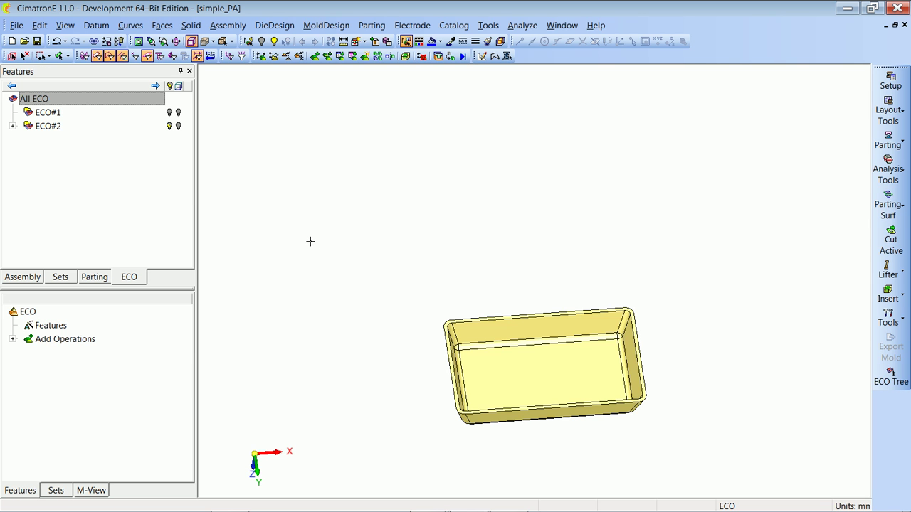
Expand the ECO#2 folder down to its compared parts and delete the empty ECO#1 folder
click(13, 126)
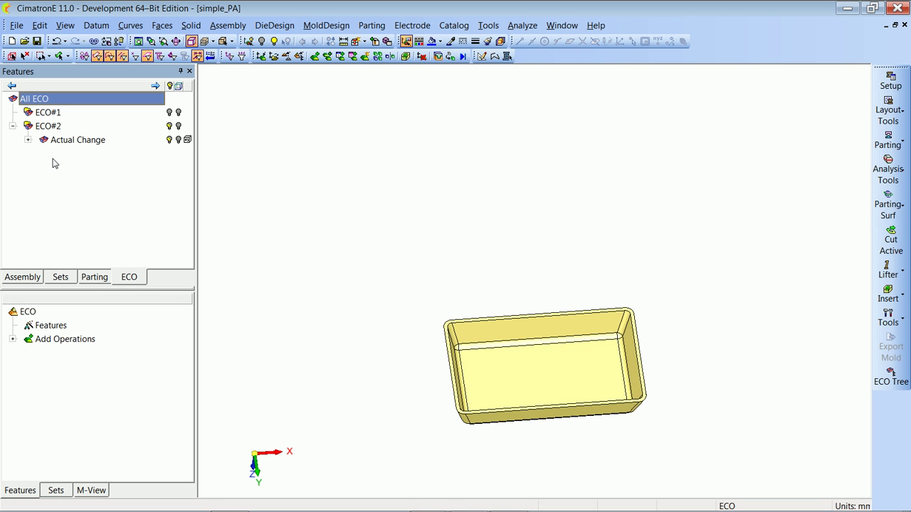
click(27, 140)
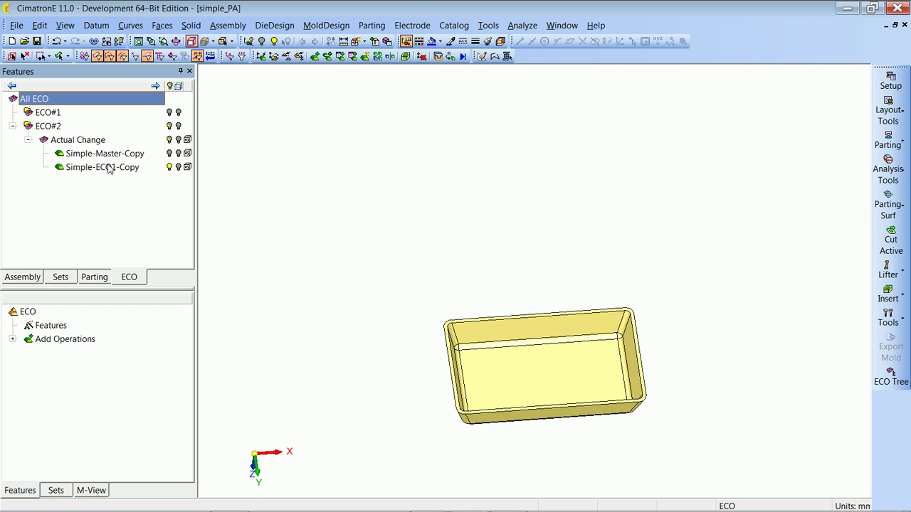
right_click(45, 114)
click(76, 189)
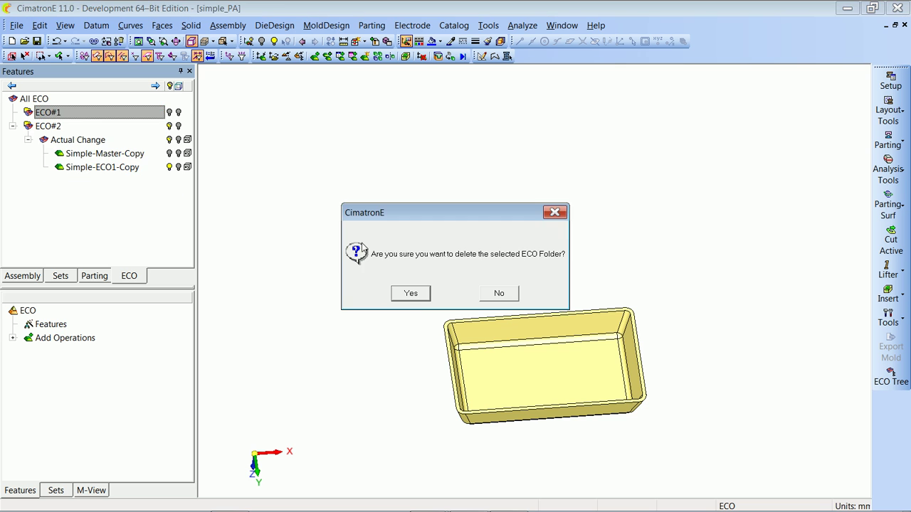
click(415, 298)
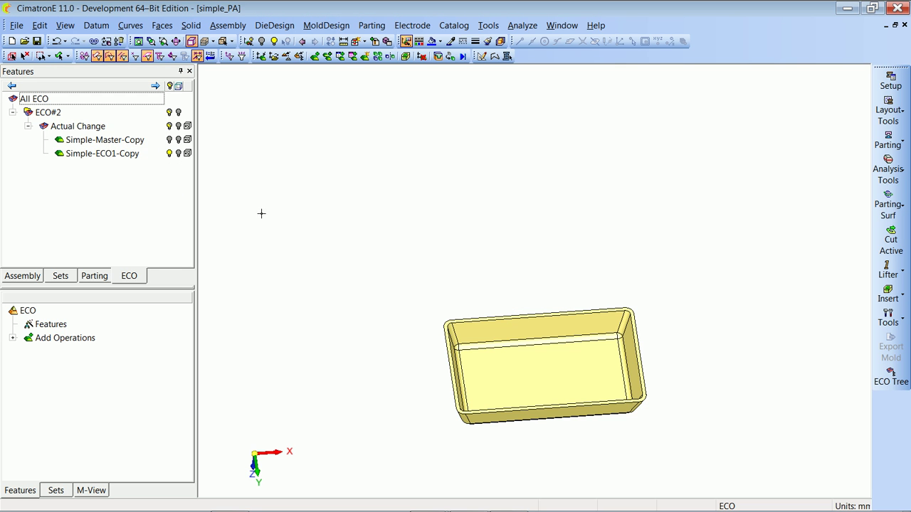
Show Simple-Master-Copy and examine the Actual Change comparison in ECO#2, looking closely at the engraved text on the box's outer face
click(168, 141)
right_click(74, 128)
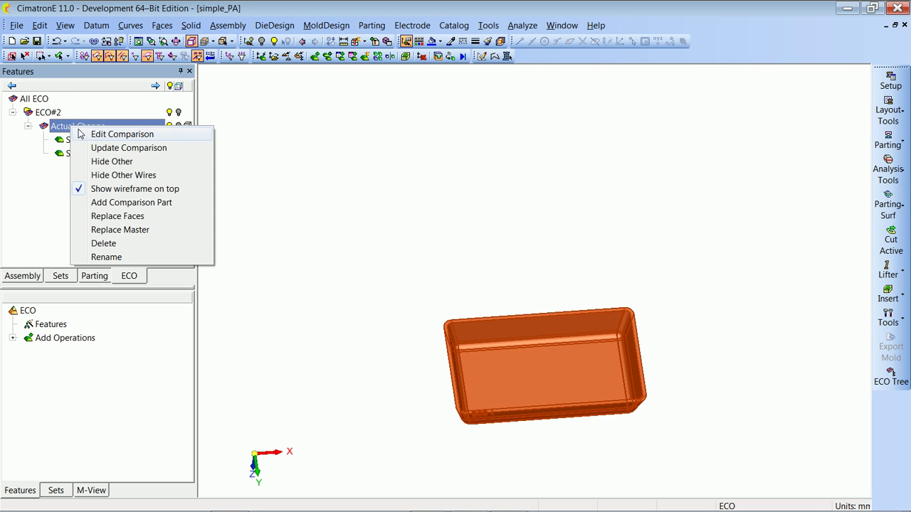
click(84, 134)
middle_drag(431, 311, 460, 137)
middle_drag(463, 242, 487, 246)
scroll(487, 246, up, 5)
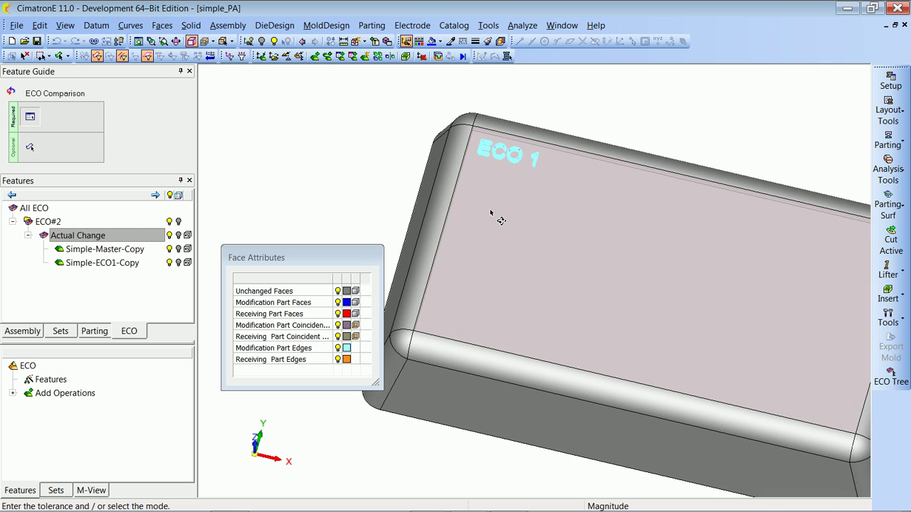
ctrl+middle_drag(476, 208, 498, 215)
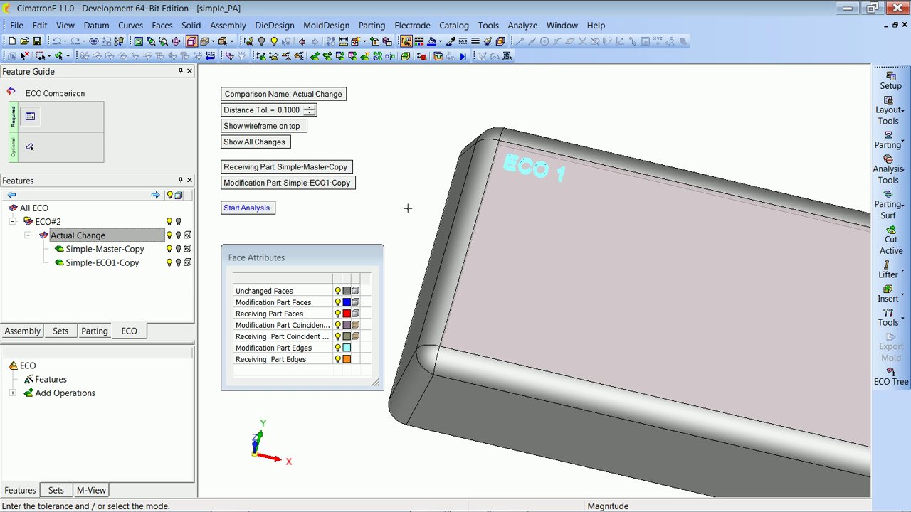
key(Escape)
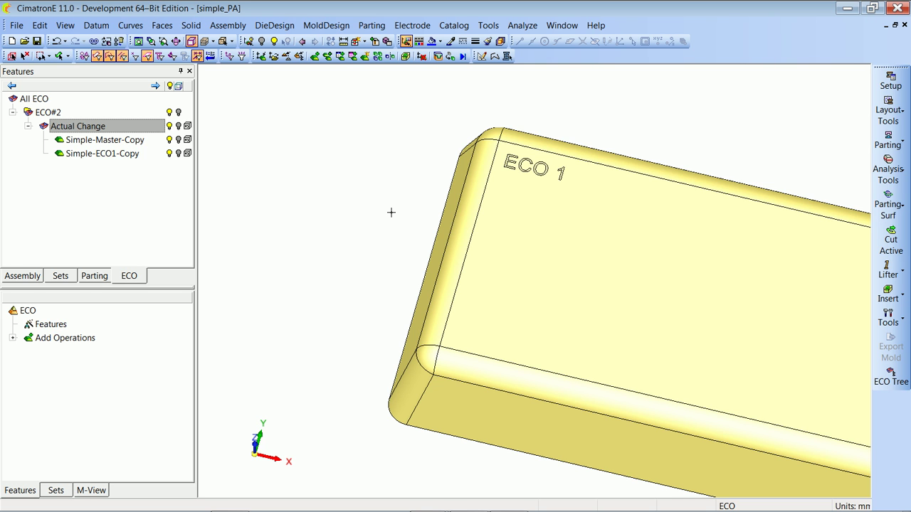
Create a new ECO comparison in ECO#2 with Simple-Work receiving and Simple-ECO1-Copy as modification part, run the analysis, and hide Simple-Master-Copy
right_click(44, 113)
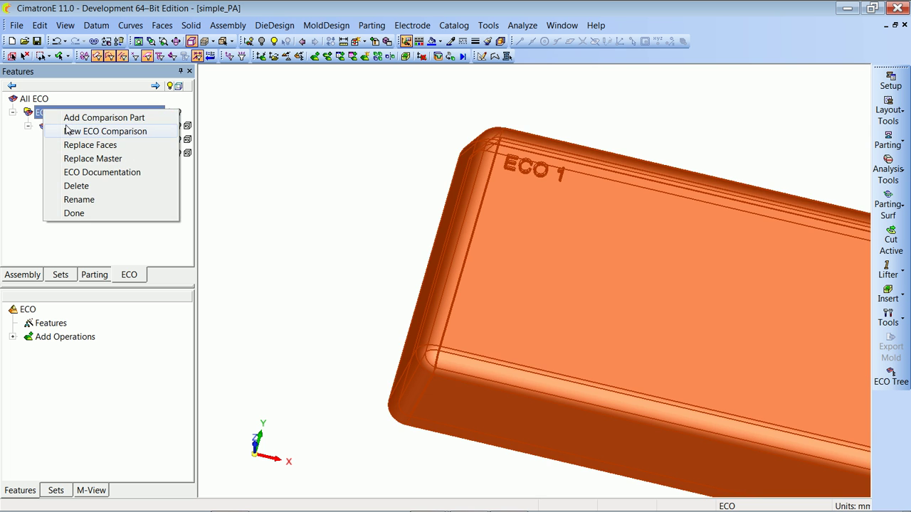
click(66, 130)
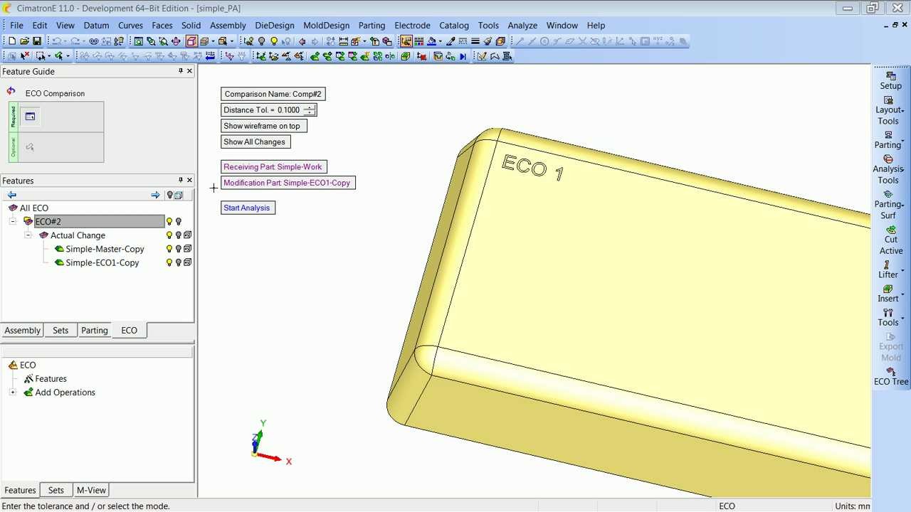
click(242, 210)
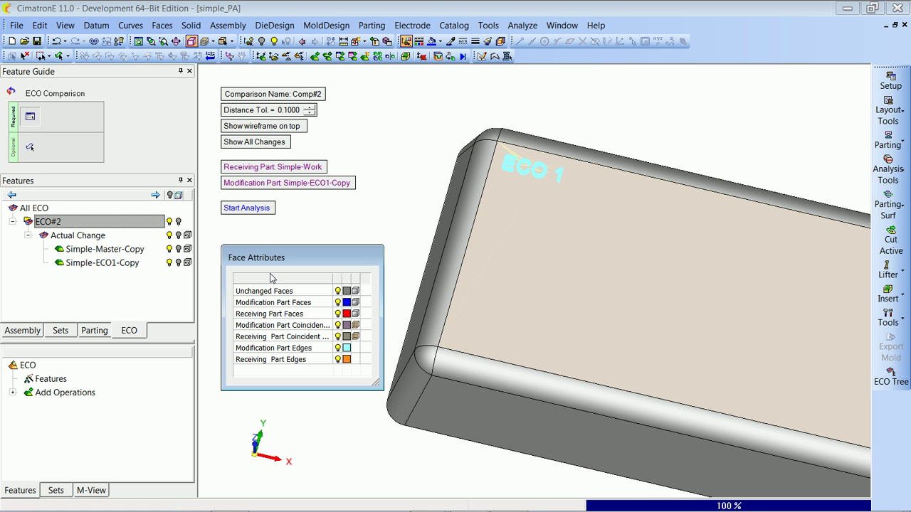
click(174, 253)
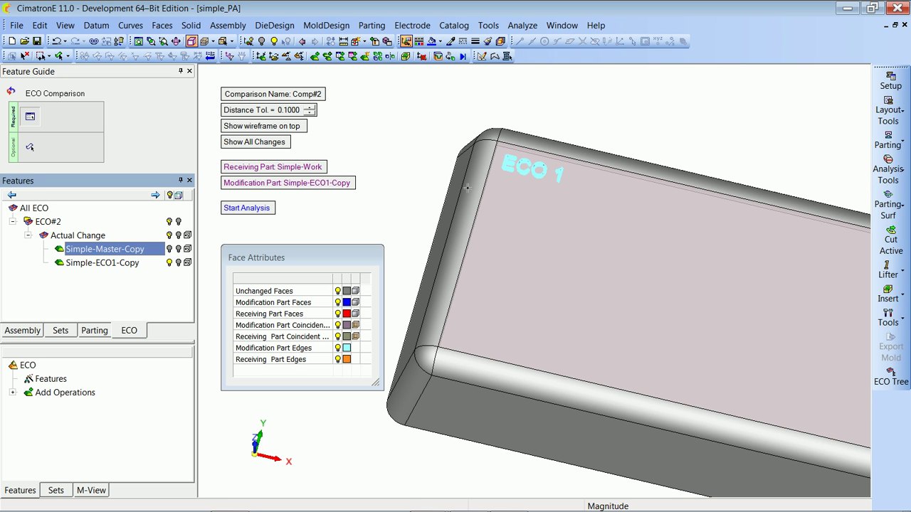
right_click(429, 183)
click(431, 184)
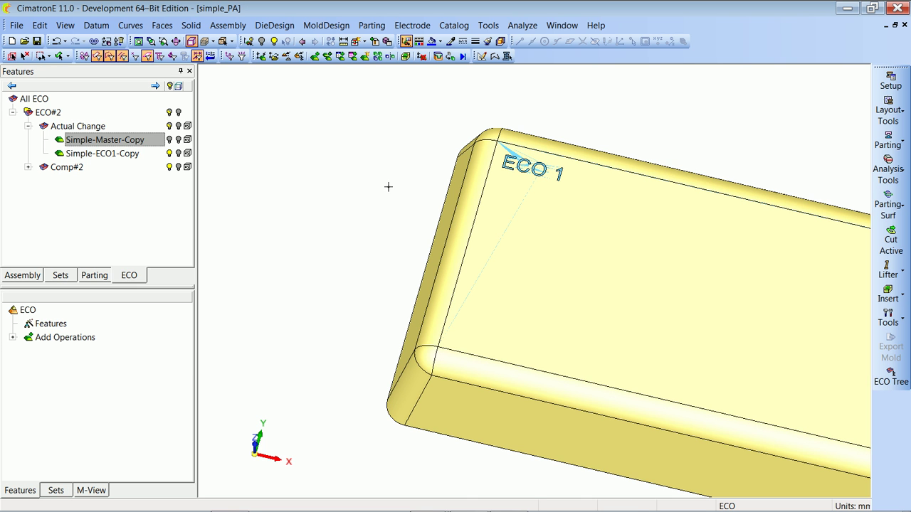
Replace the master of the Simple-Work part in comparison Comp#2 with Simple-ECO1.elt
click(28, 167)
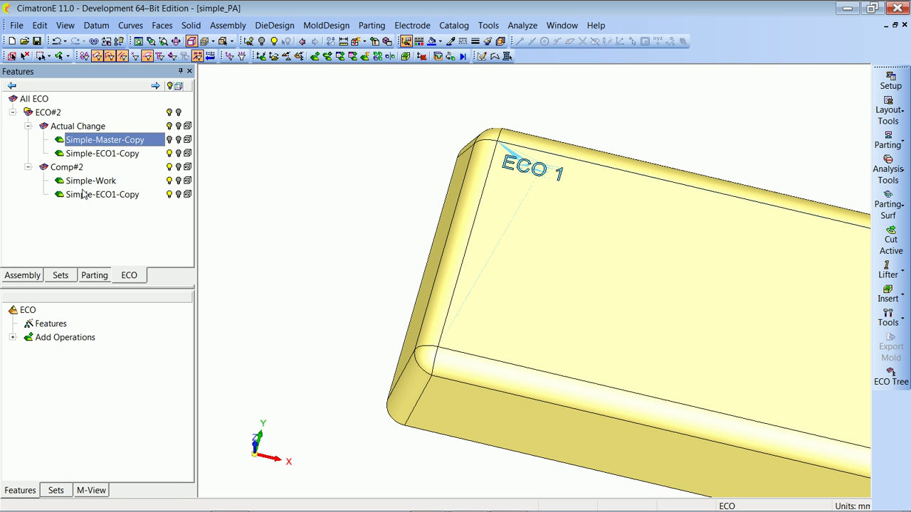
right_click(76, 169)
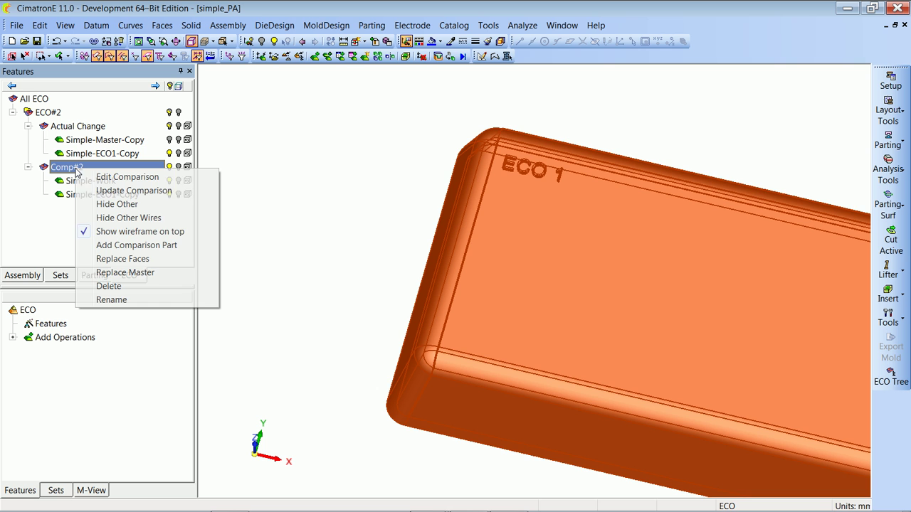
click(119, 273)
click(393, 297)
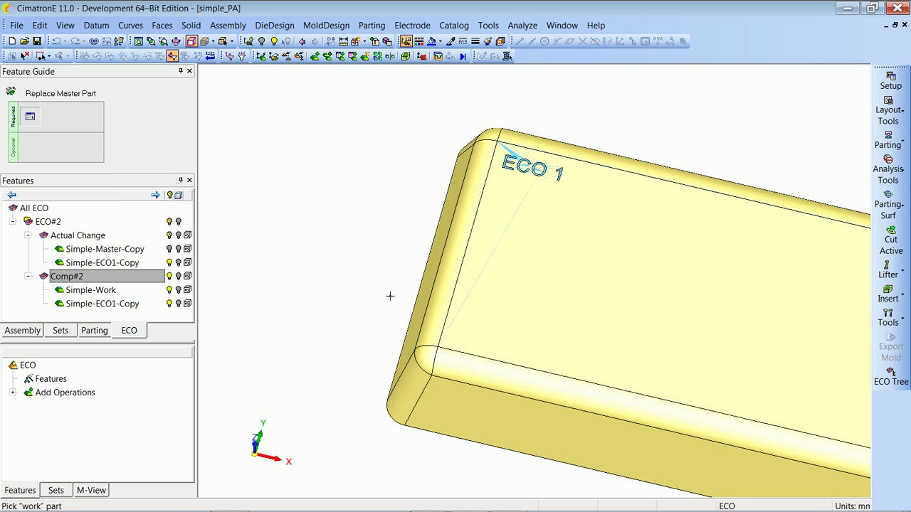
click(91, 293)
click(532, 271)
double_click(392, 123)
click(507, 315)
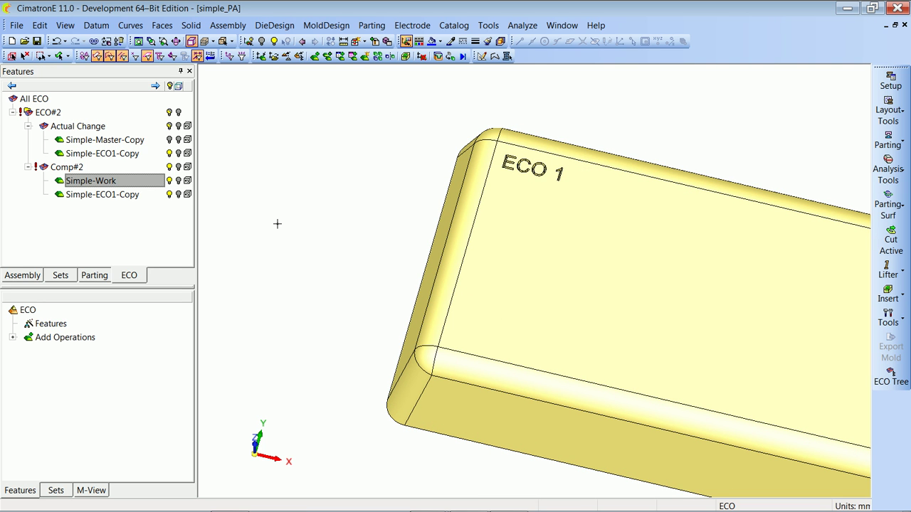
Hide Simple-ECO1-Copy in Comp#2 to inspect the engraved text on the work part alone, and show the copy again
click(168, 197)
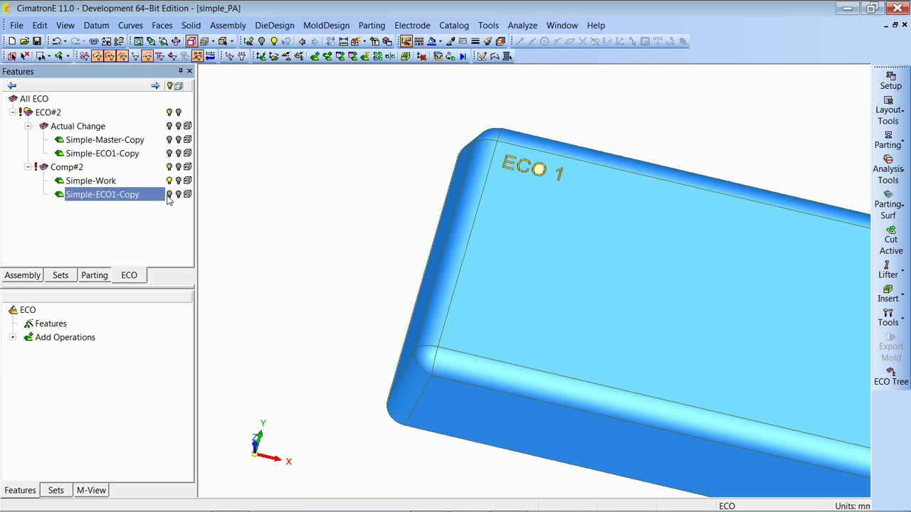
click(364, 312)
scroll(365, 313, up, 5)
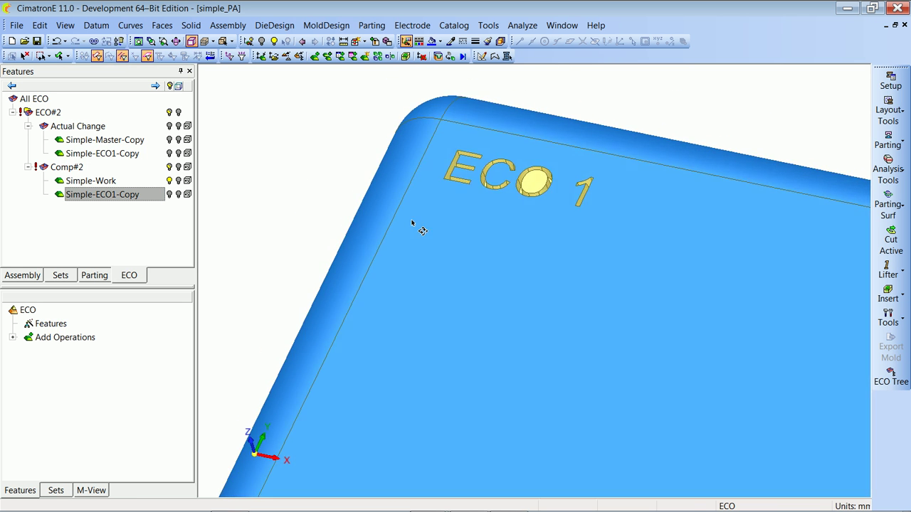
middle_drag(413, 223, 434, 228)
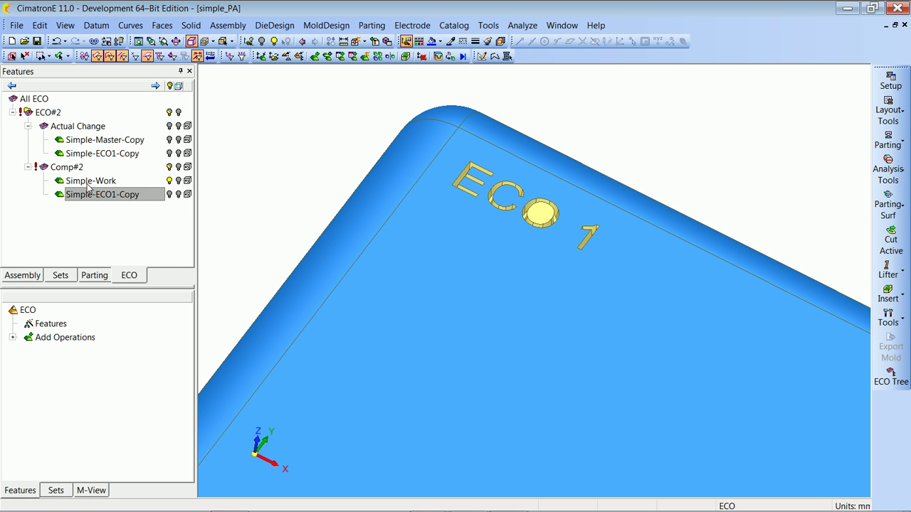
click(169, 194)
Update comparison Comp#2 and mark the ECO#2 folder as done
right_click(66, 168)
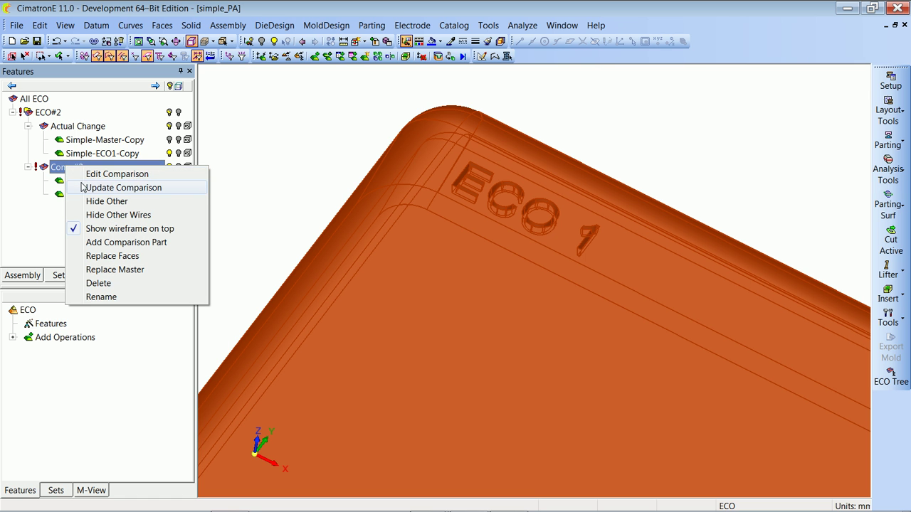
click(82, 187)
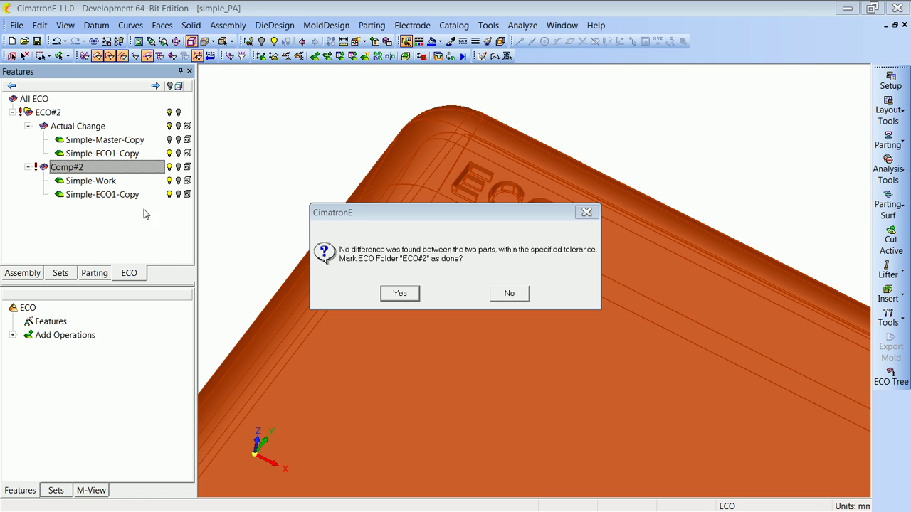
click(399, 292)
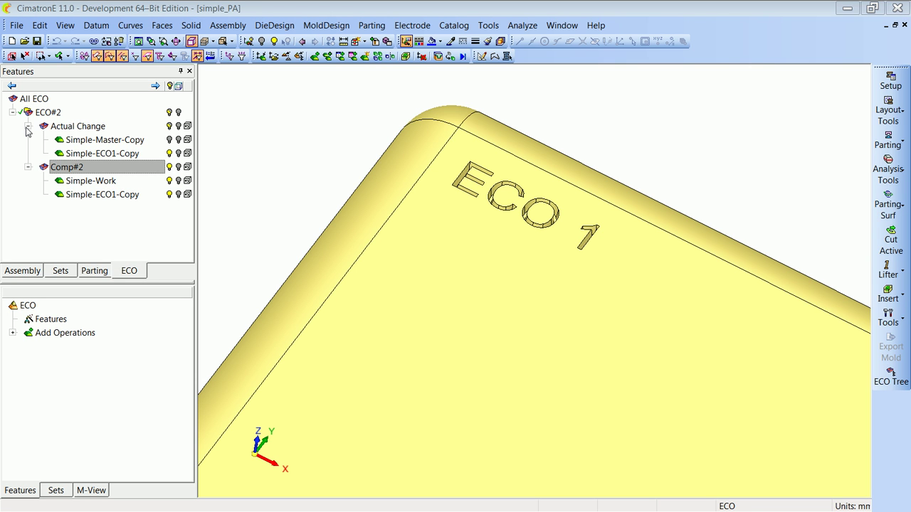
Add Simple-ECO2.elt as a comparison part with its own ECO folder and comparison, using Simple-ECO1-Copy as the previous modification
right_click(29, 98)
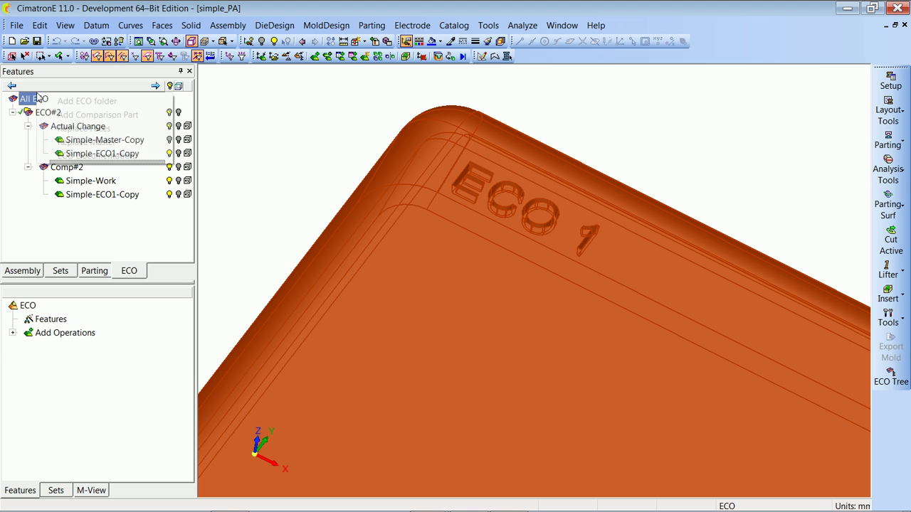
click(86, 115)
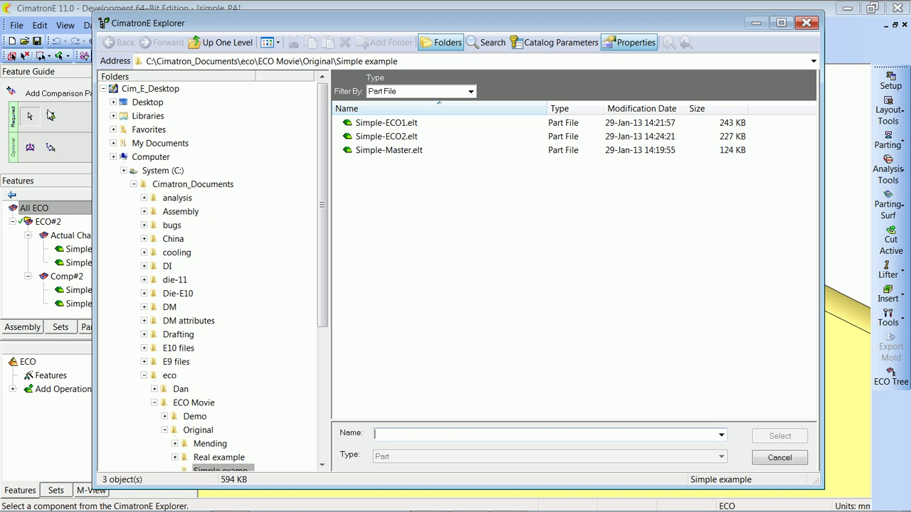
double_click(361, 137)
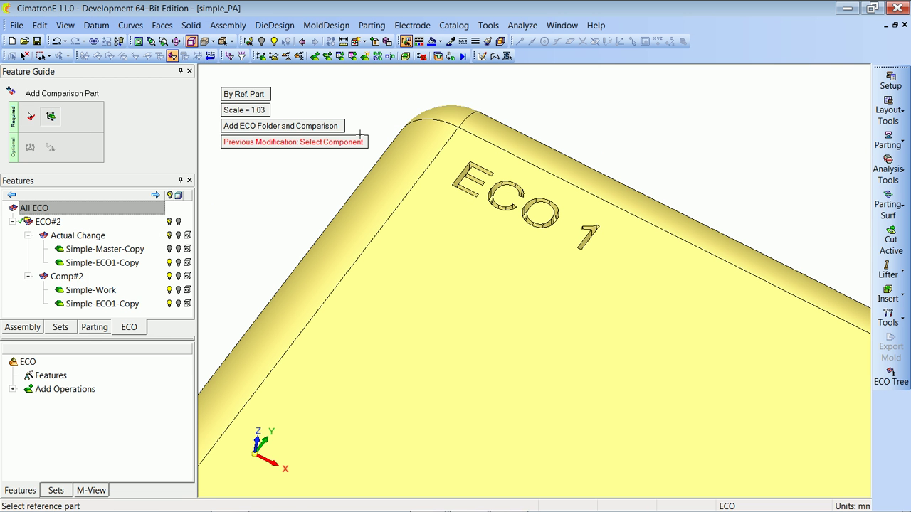
click(363, 206)
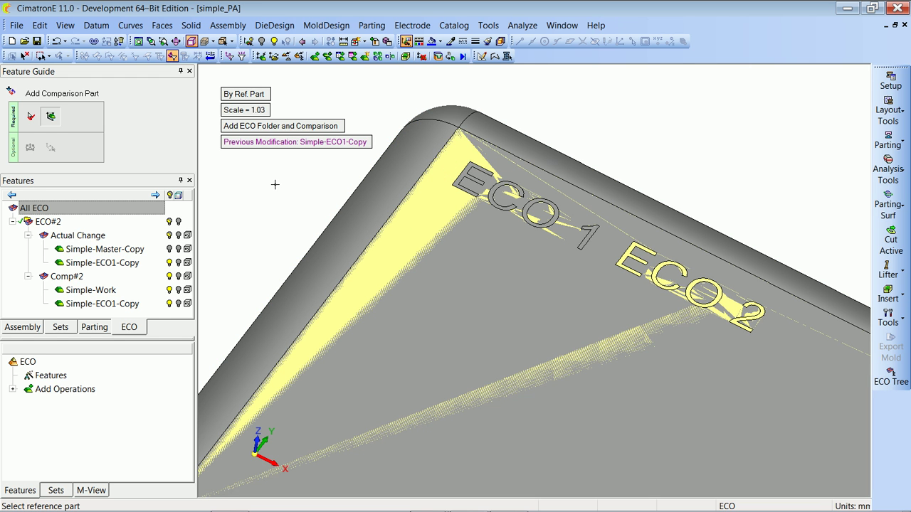
middle_click(272, 186)
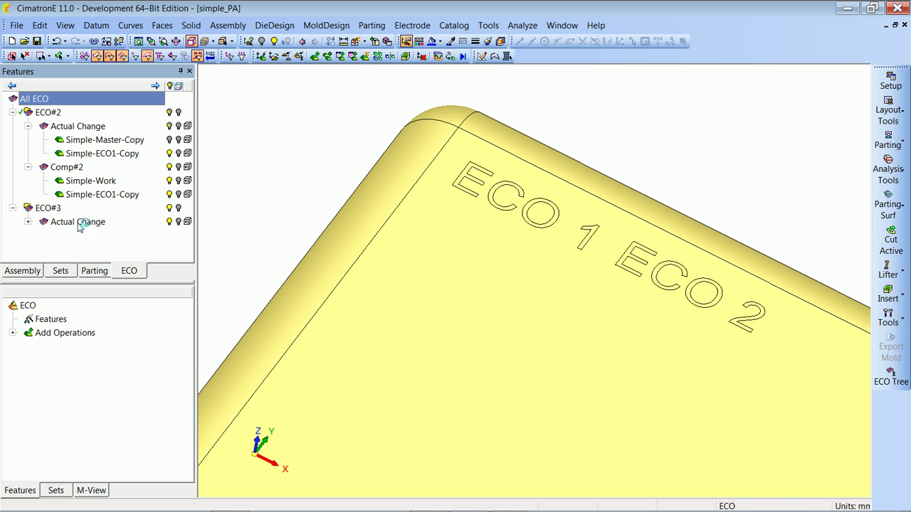
Expand the Actual Change comparison in ECO#3 and examine the differences between Simple-ECO1-Copy and Simple-ECO2-Copy
click(28, 222)
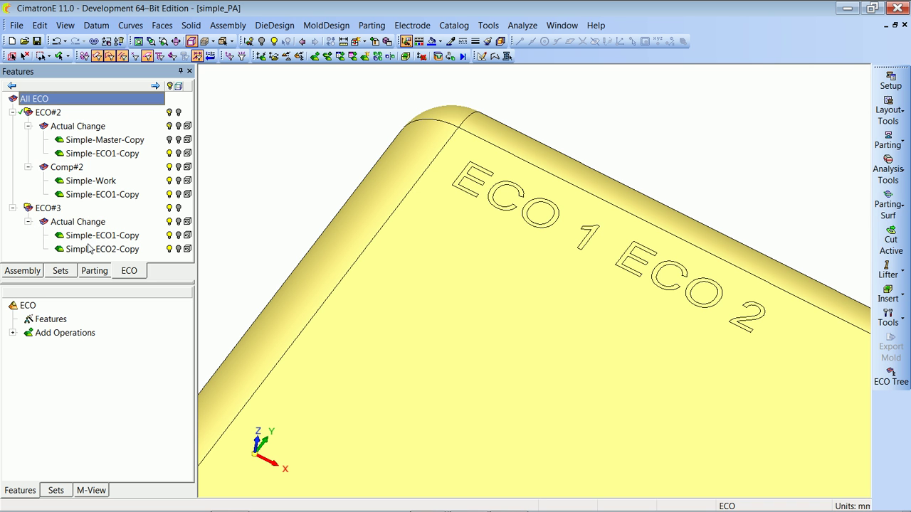
right_click(84, 225)
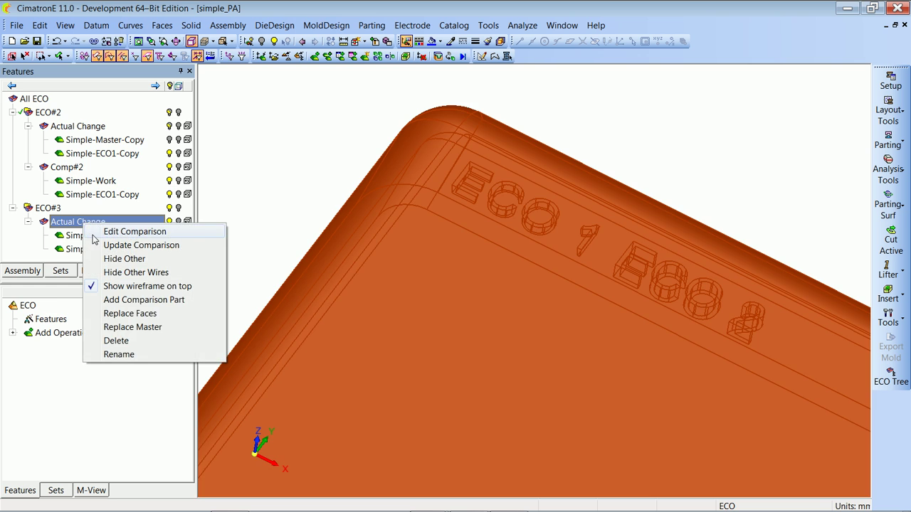
click(107, 232)
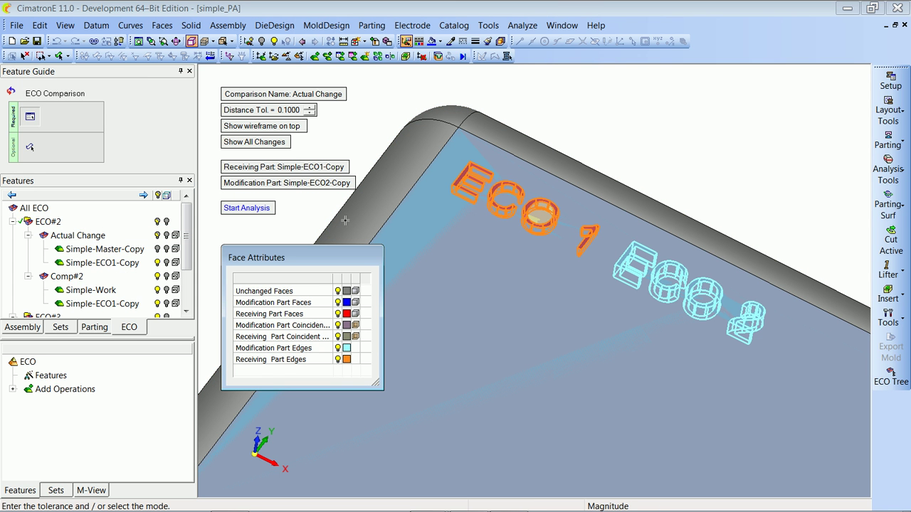
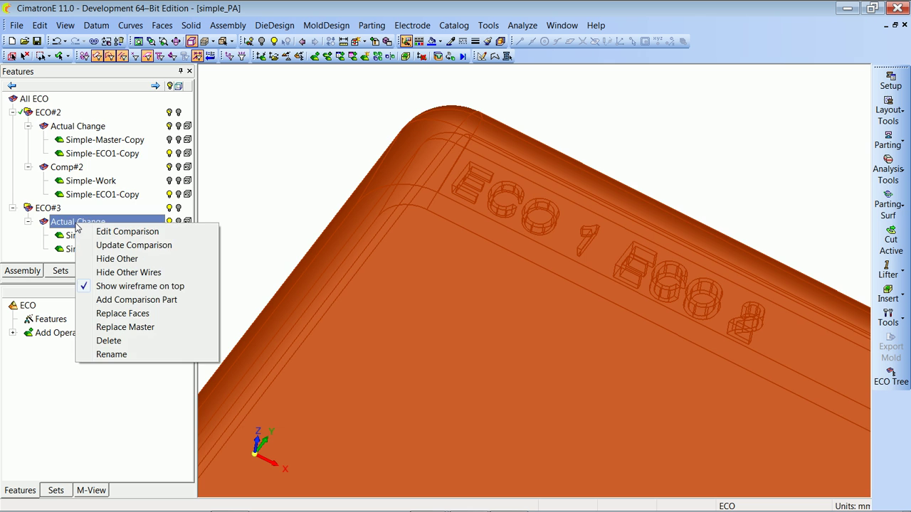
Create a new ECO comparison in ECO#3 between Simple-Work and Simple-ECO2-Copy with a 0.1 distance tolerance
right_click(73, 212)
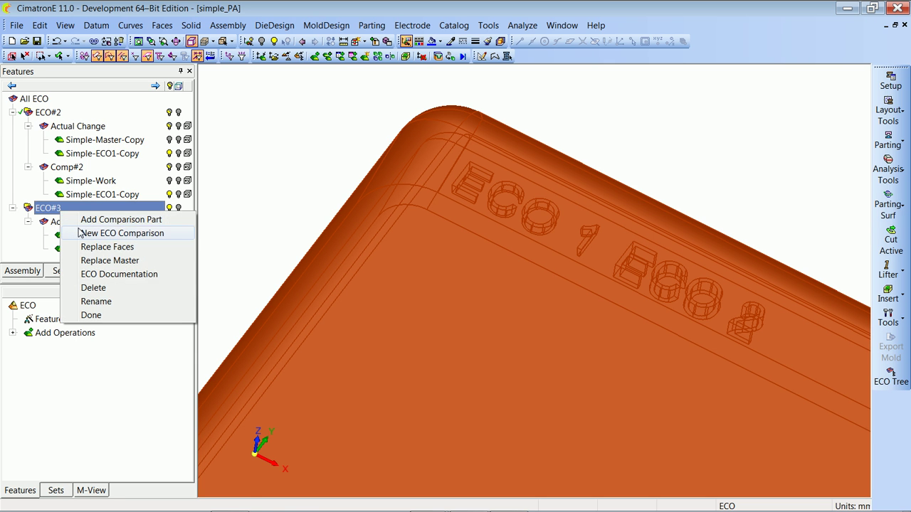
click(80, 233)
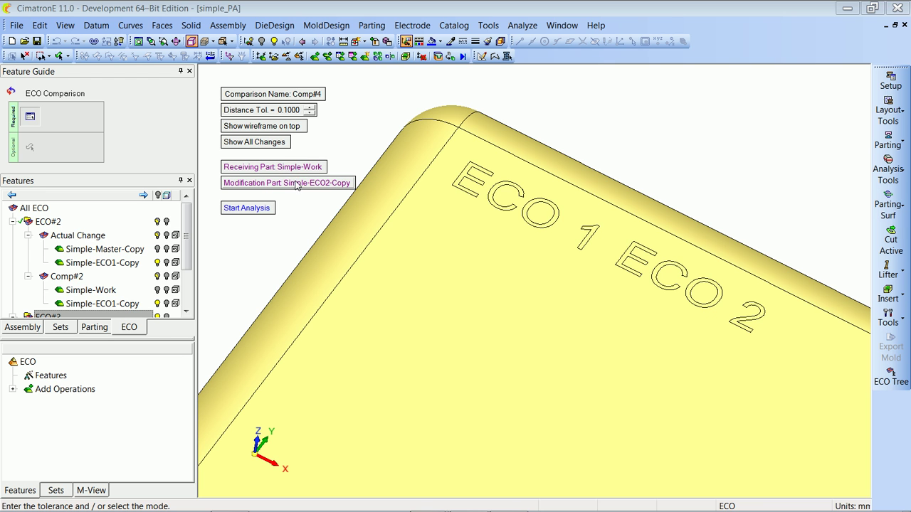
click(260, 212)
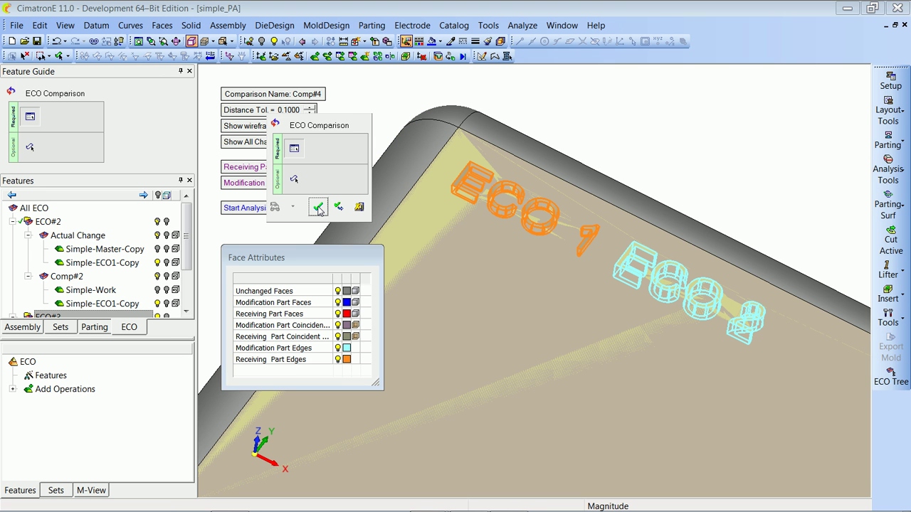
click(318, 207)
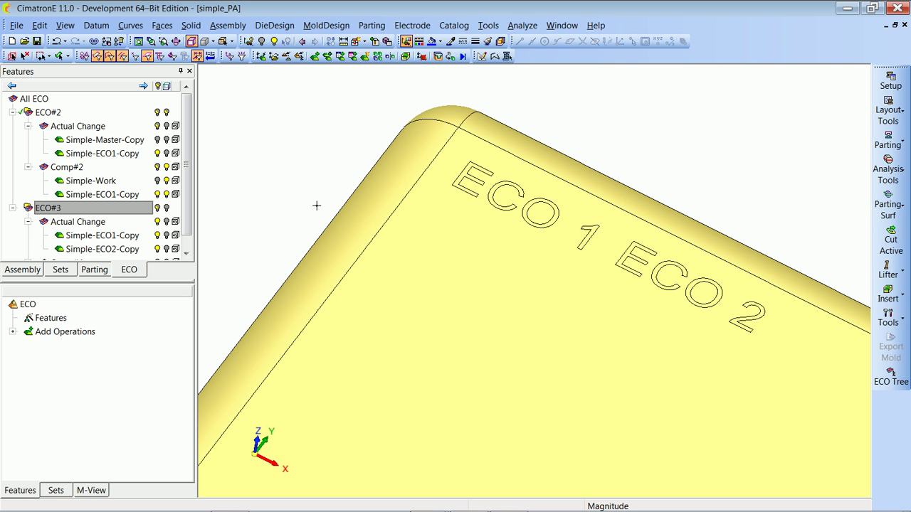
Hide the Actual Change comparison in ECO#3 and display Comp#4 with its parts expanded
drag(192, 204, 154, 208)
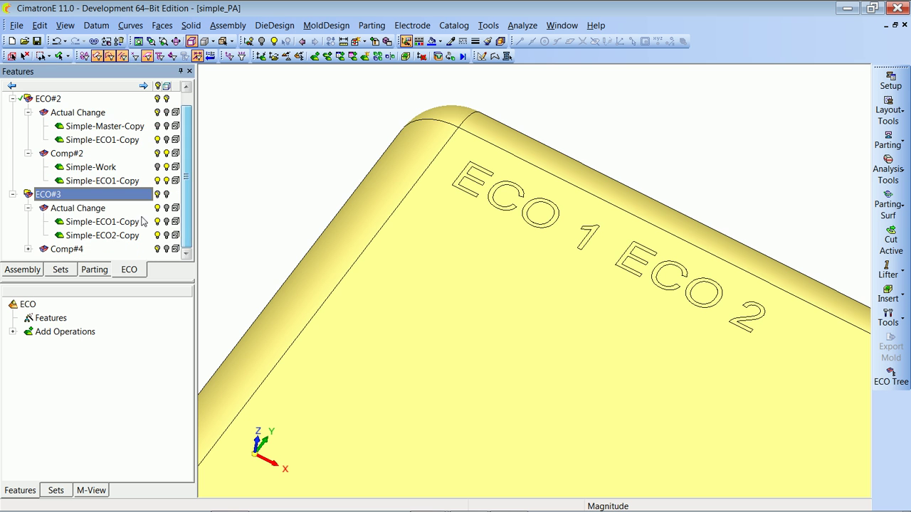
click(158, 210)
click(160, 248)
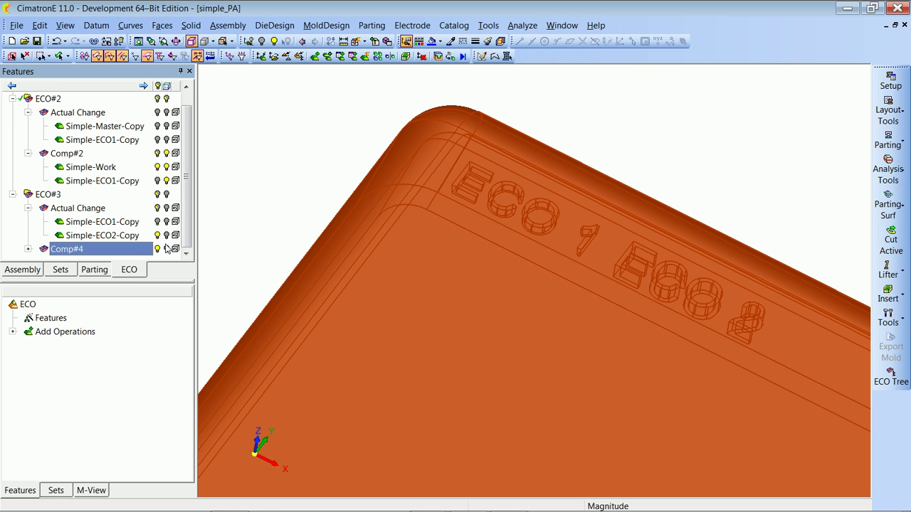
click(28, 249)
Start Replace Faces on Comp#4 and review the preselected faces to remove and faces to add
right_click(80, 226)
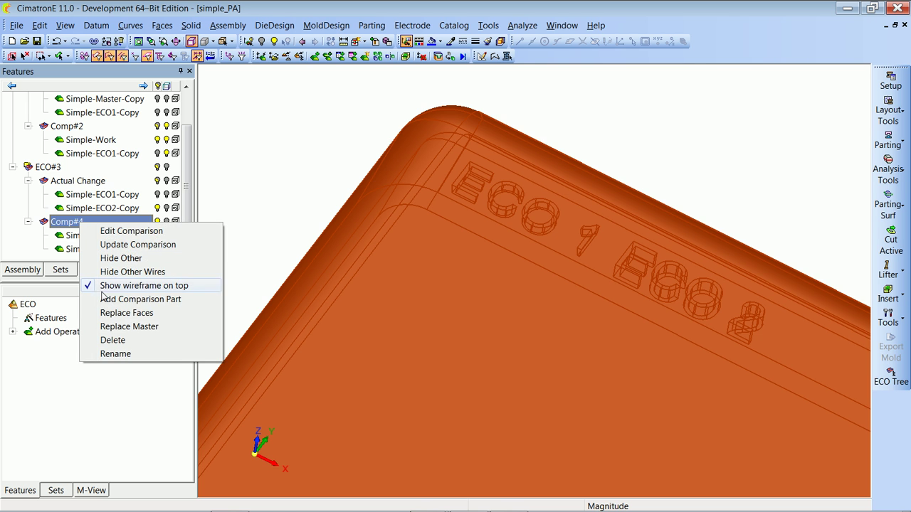
click(105, 315)
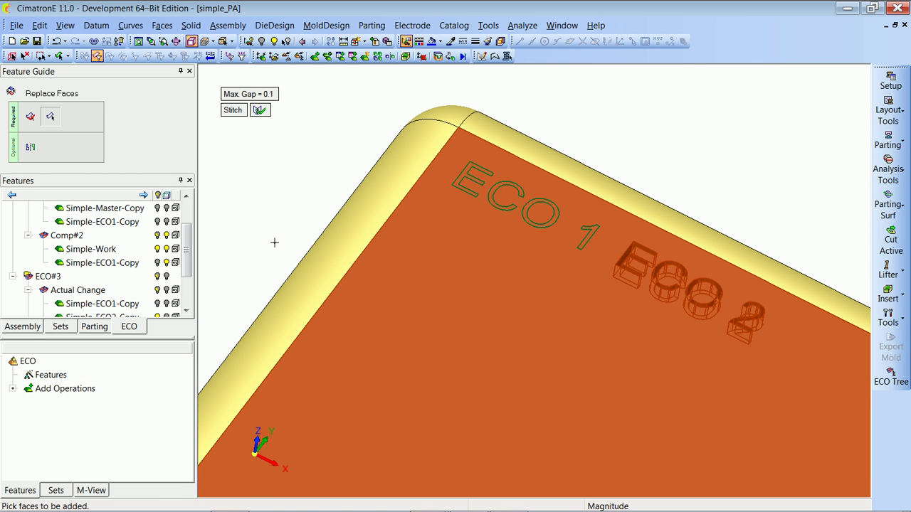
click(33, 118)
click(50, 119)
mouse_move(261, 116)
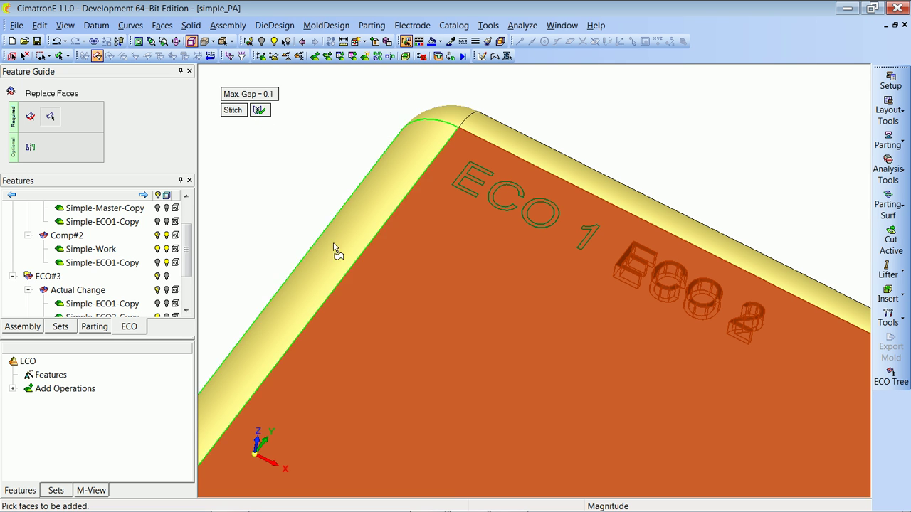
Deselect the top face from the faces to remove and the faces to add, and pick it again in both sets
click(395, 288)
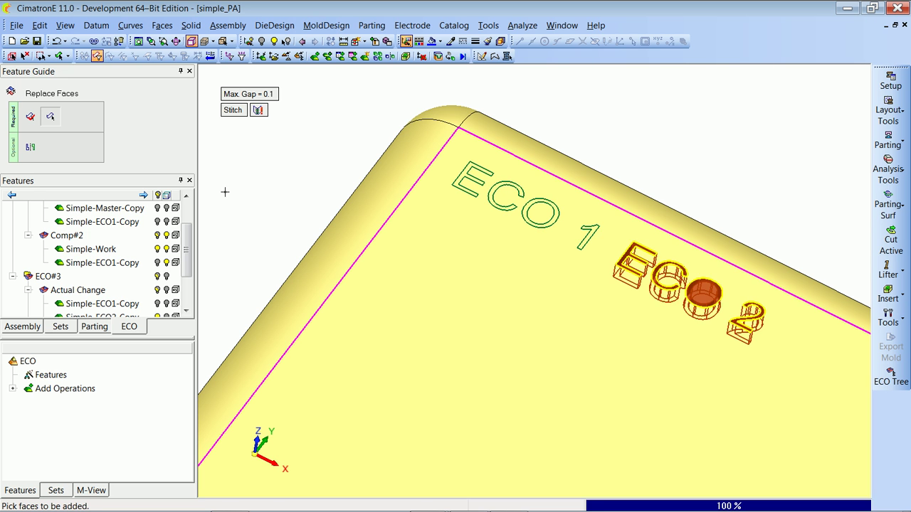
click(30, 116)
click(51, 116)
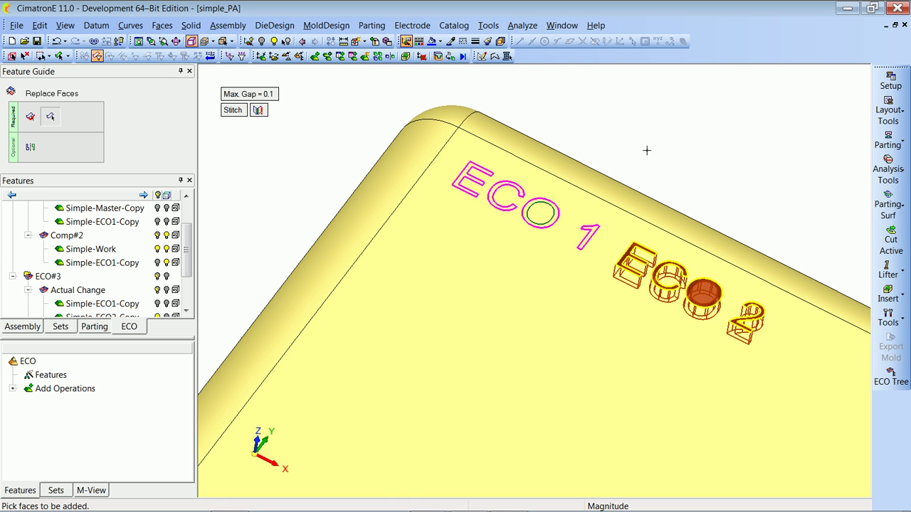
click(459, 256)
middle_click(449, 256)
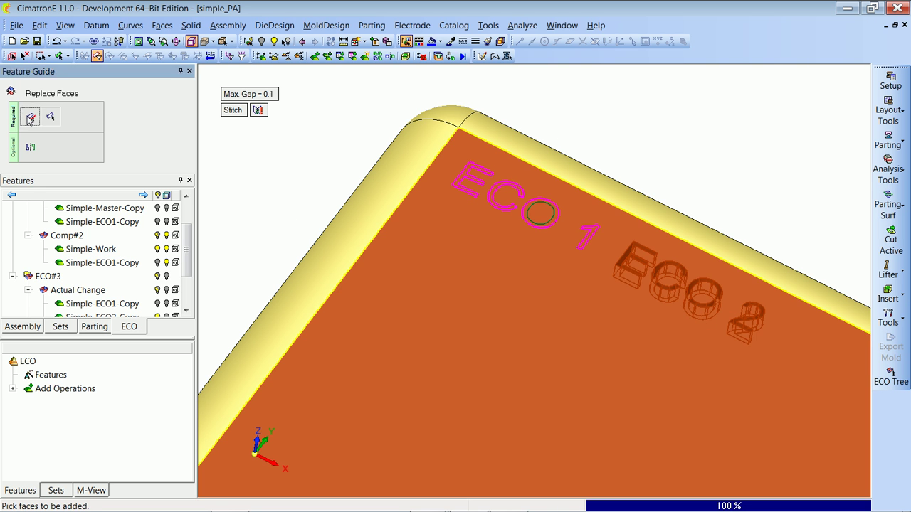
click(428, 267)
middle_click(238, 187)
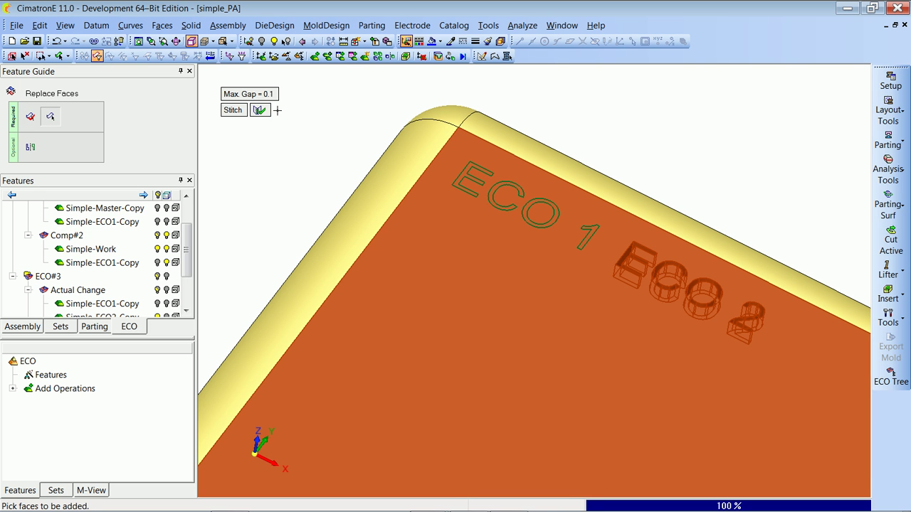
Apply the face replacement to the work part and hide Simple-ECO2-Copy in Comp#4 to inspect the updated engraving
middle_click(262, 187)
click(262, 187)
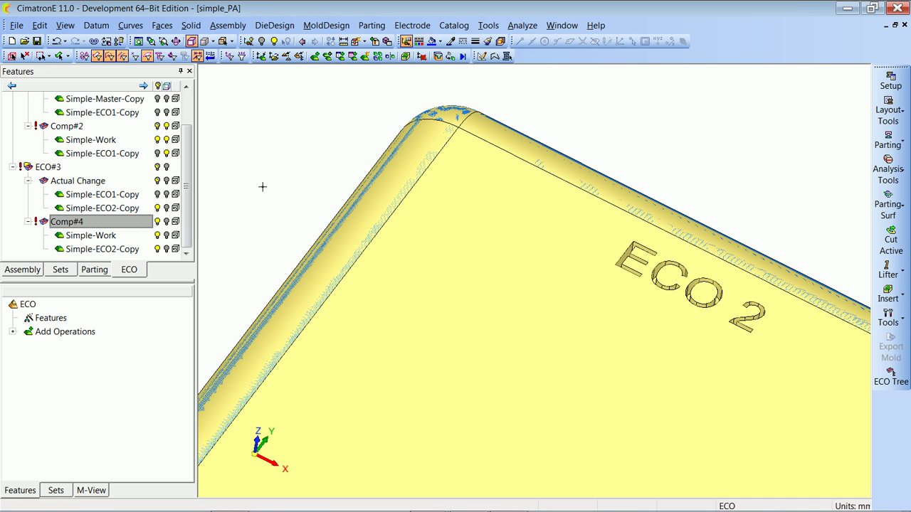
click(153, 249)
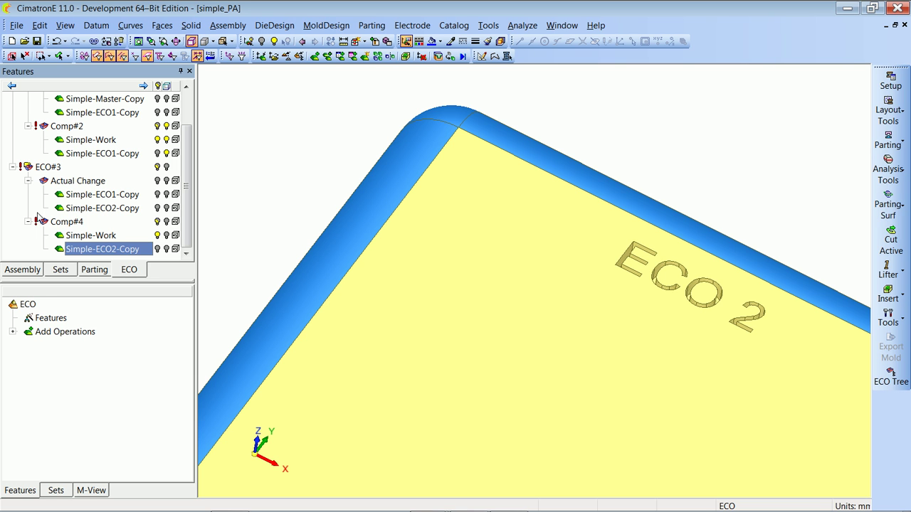
Update comparison Comp#4 and mark the ECO#3 folder as done
right_click(79, 227)
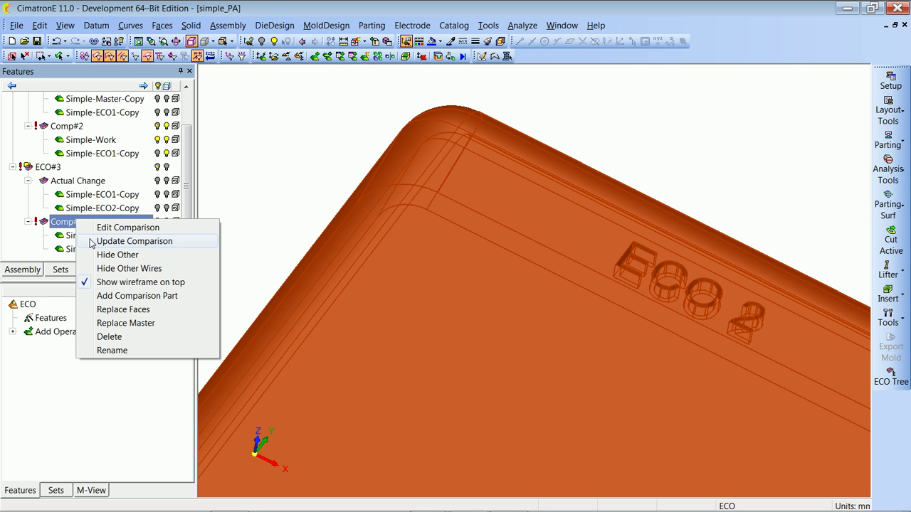
click(92, 244)
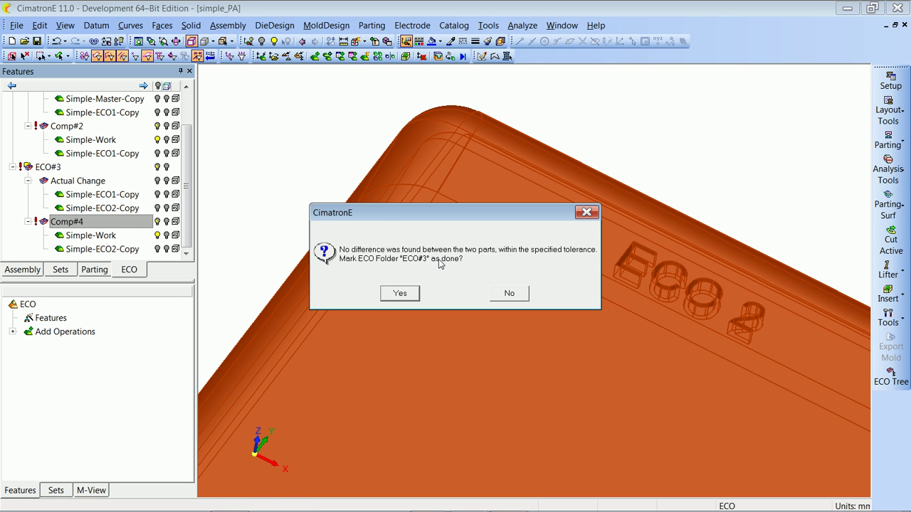
click(416, 292)
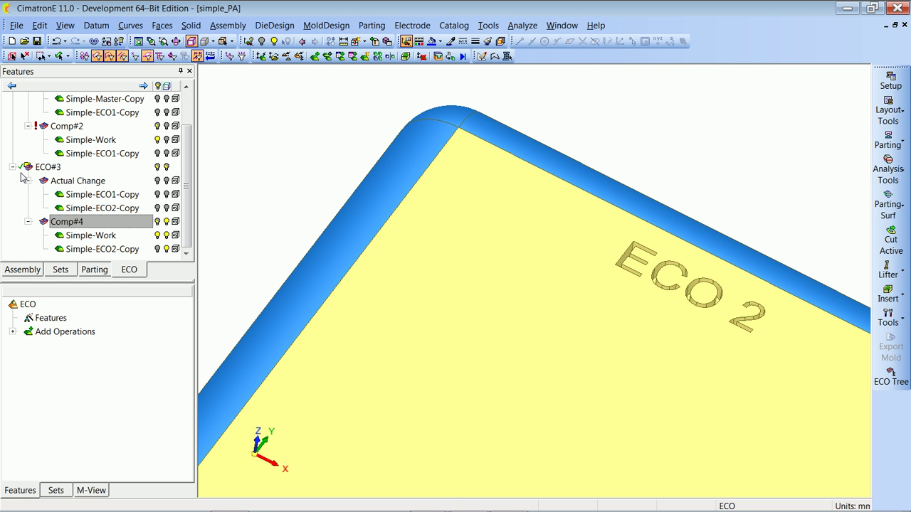
key(alt+Tab)
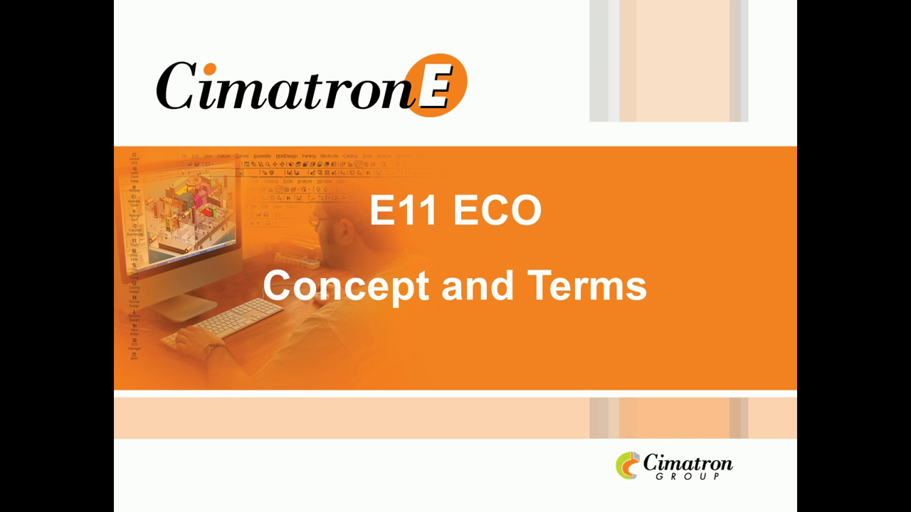
key(alt+Tab)
Set up a new parting assembly named Mend in its own new folder, in mm with the Layout_Single_mm layout part
click(139, 41)
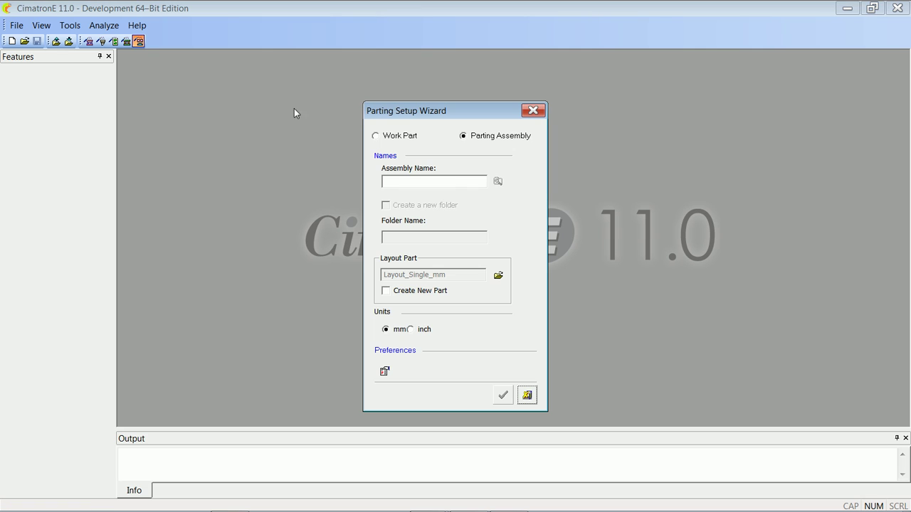
click(441, 182)
text(Mend)
click(440, 207)
click(505, 395)
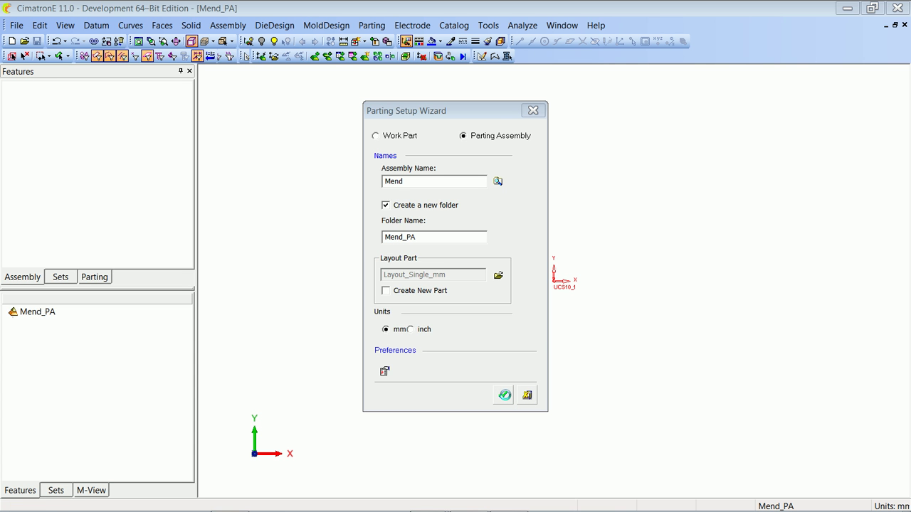
Start loading work parts and set Mend-Master.elt from the Original\Mending folder as the master part
click(888, 111)
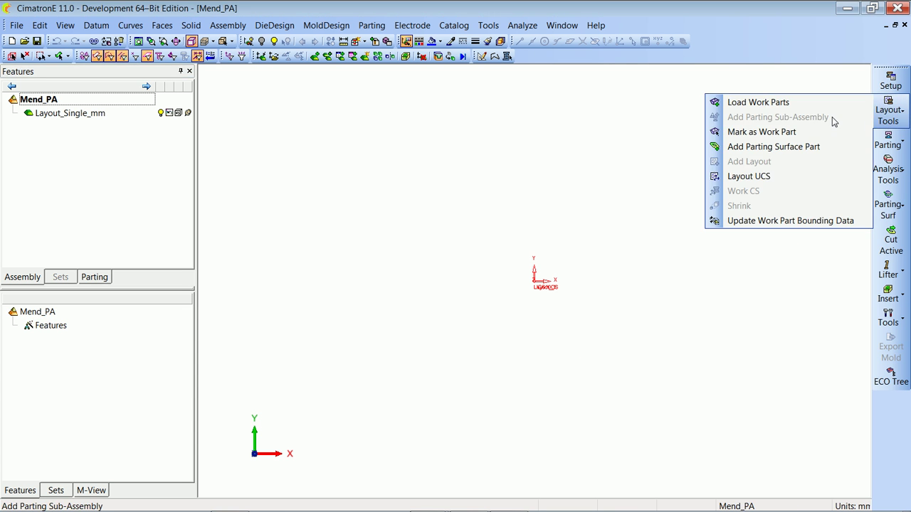
click(786, 105)
click(338, 133)
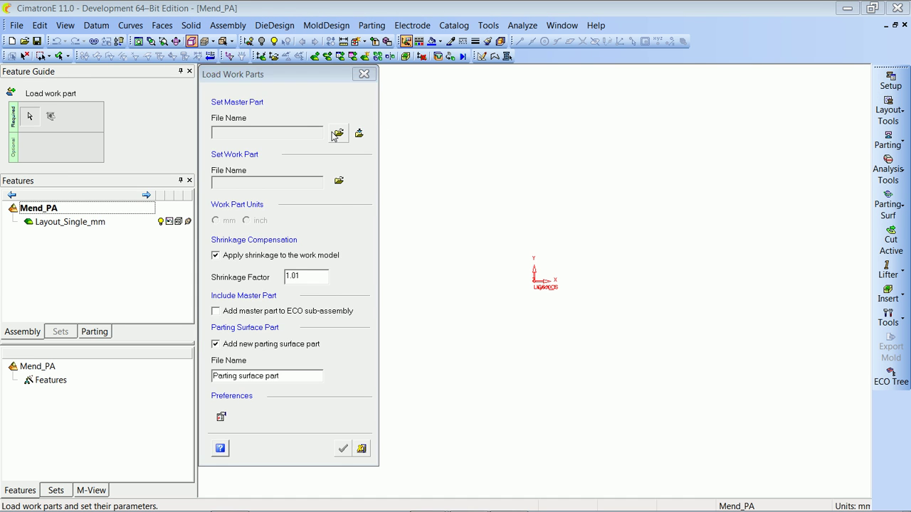
click(199, 470)
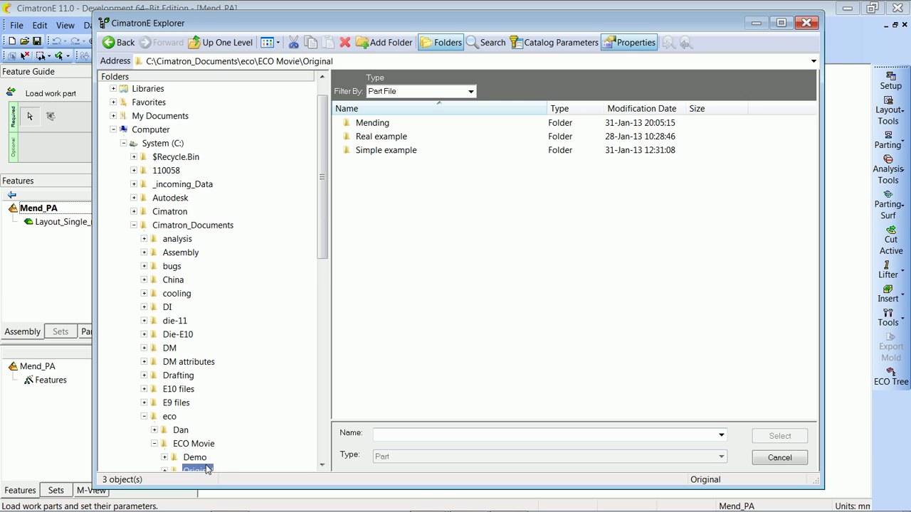
double_click(373, 123)
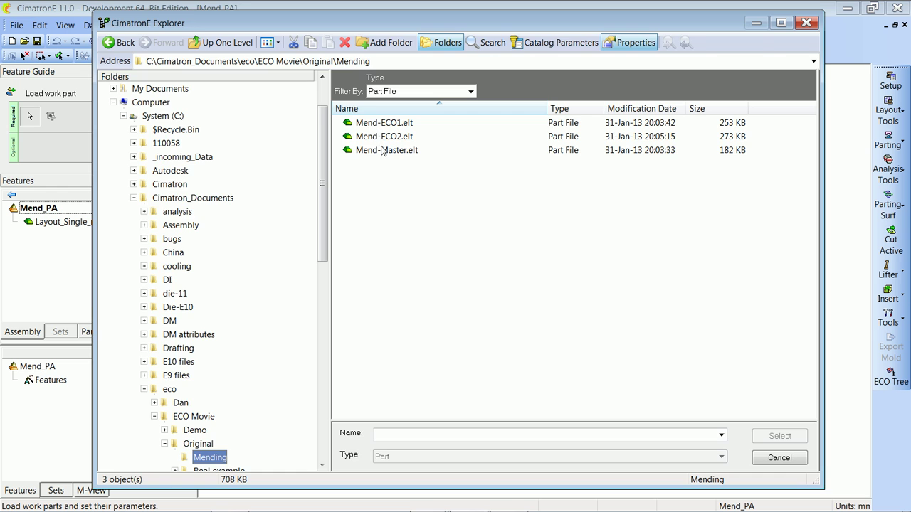
double_click(382, 149)
Load the work part as Mend-Work with a shrinkage factor of 1.02, adding the master part to the ECO sub-assembly
double_click(242, 182)
key(Delete)
click(312, 276)
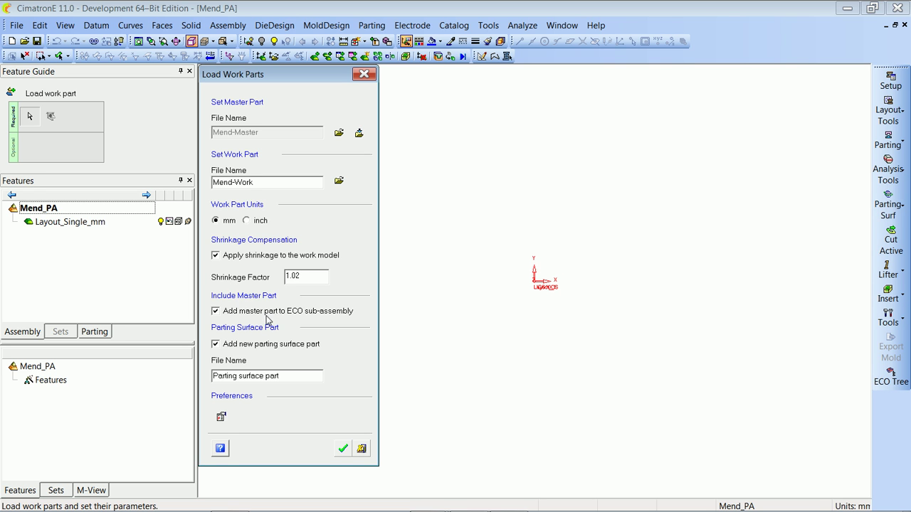
click(342, 447)
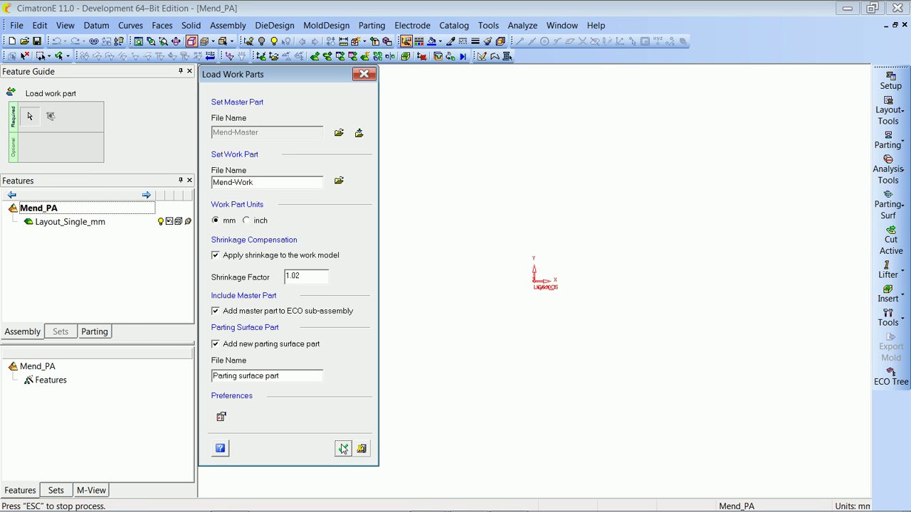
Place the Mend-Work part on the layout UCS and hide the datums
click(545, 281)
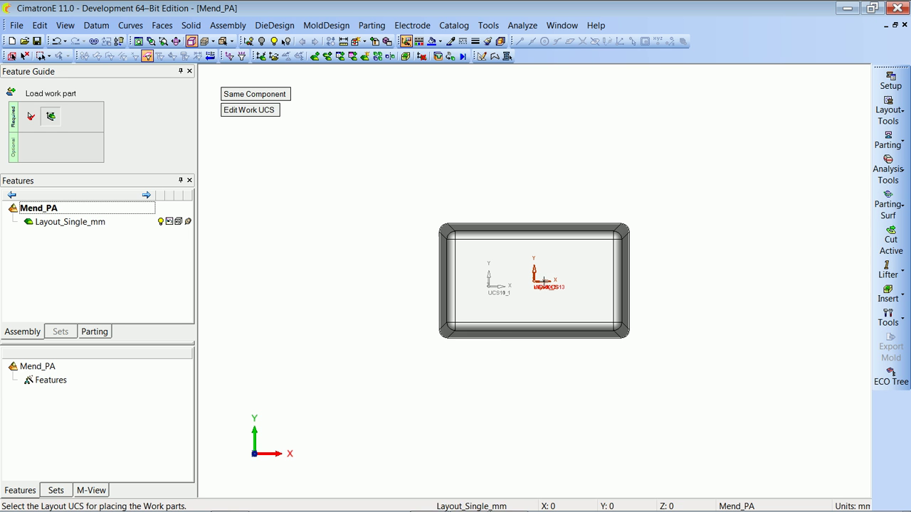
click(335, 301)
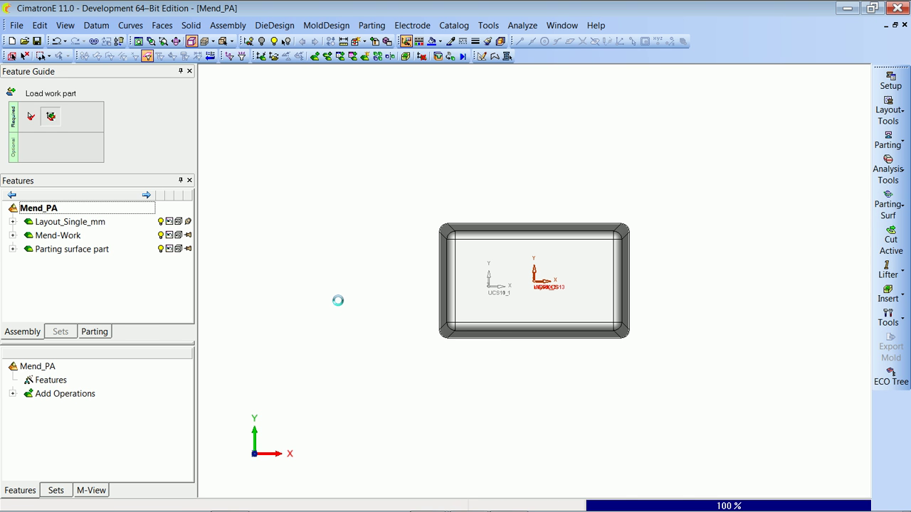
right_click(338, 301)
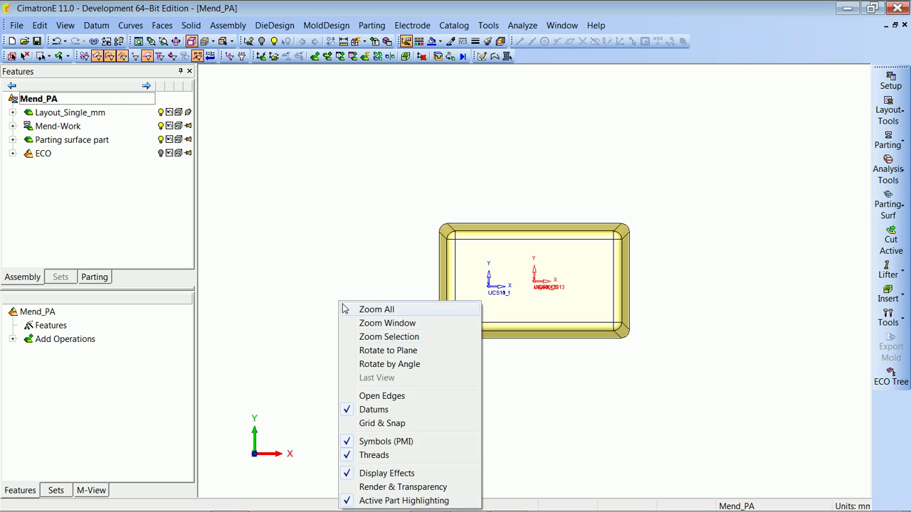
click(350, 410)
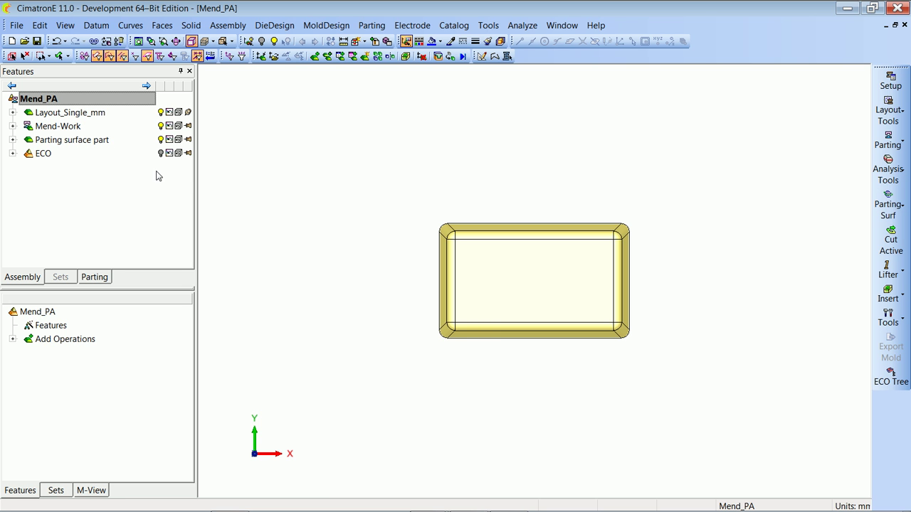
Activate the Mend-Work part and start a Taper from the inner floor plane, selecting the three ribs and excluding the outer wall faces
double_click(58, 126)
middle_drag(335, 332, 472, 363)
scroll(472, 363, up, 5)
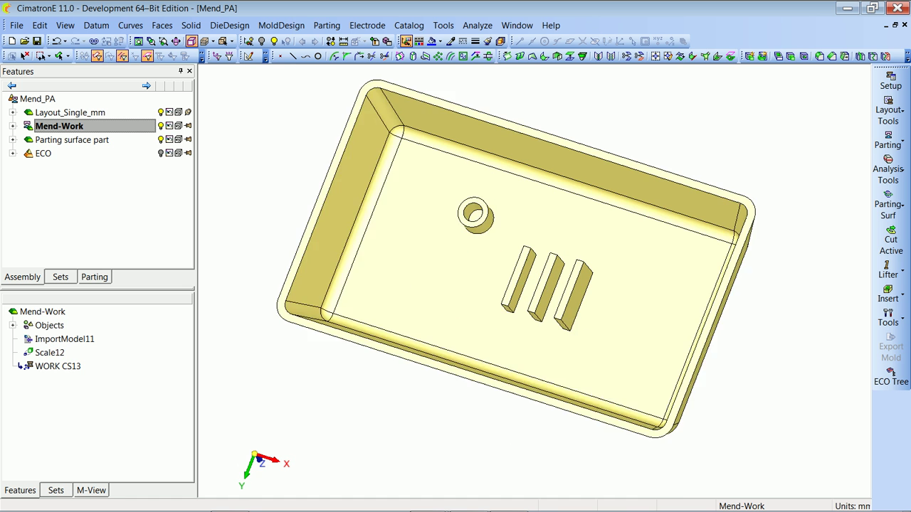
click(254, 455)
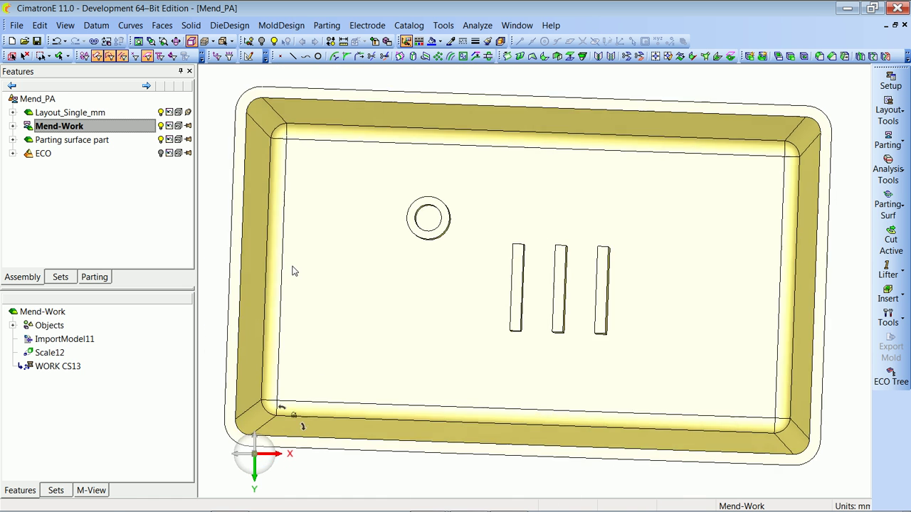
click(190, 25)
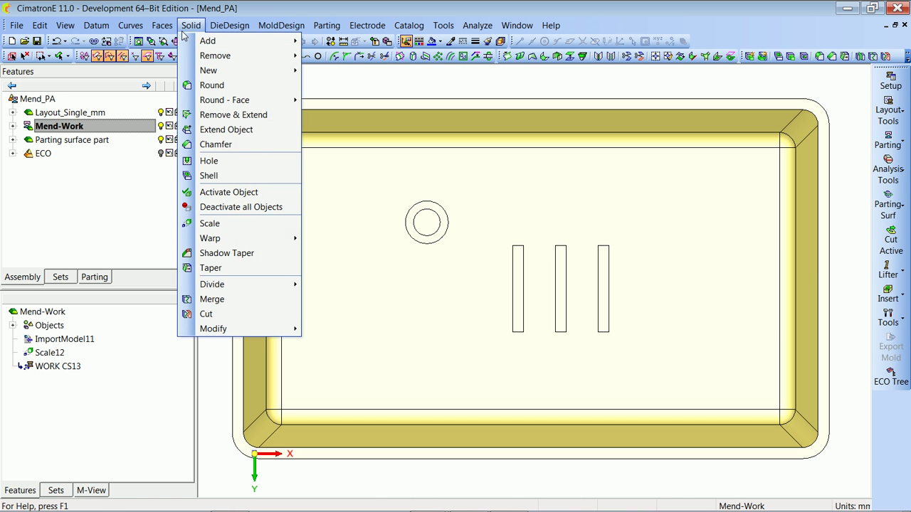
click(208, 267)
click(465, 252)
drag(496, 232, 652, 359)
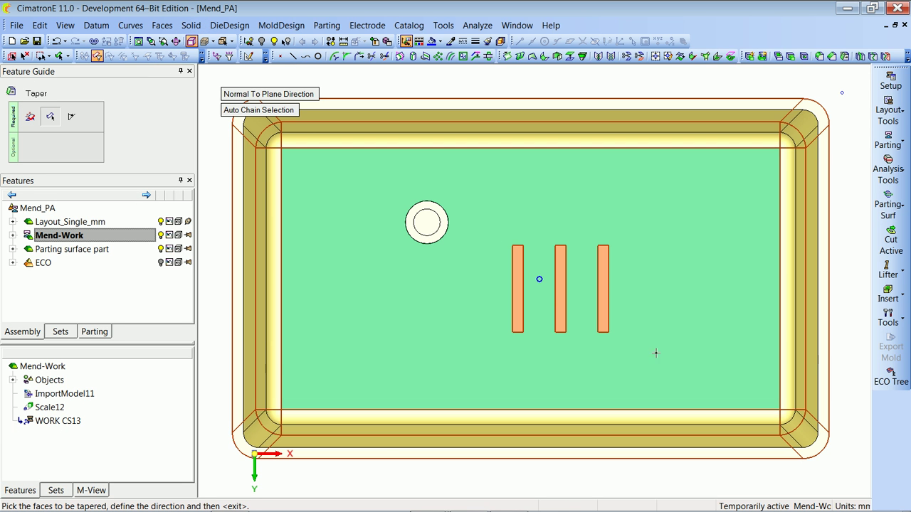
drag(206, 89, 390, 490)
drag(735, 87, 871, 410)
Remove the three ribs' top faces from the taper selection and apply the taper
middle_drag(663, 404, 502, 368)
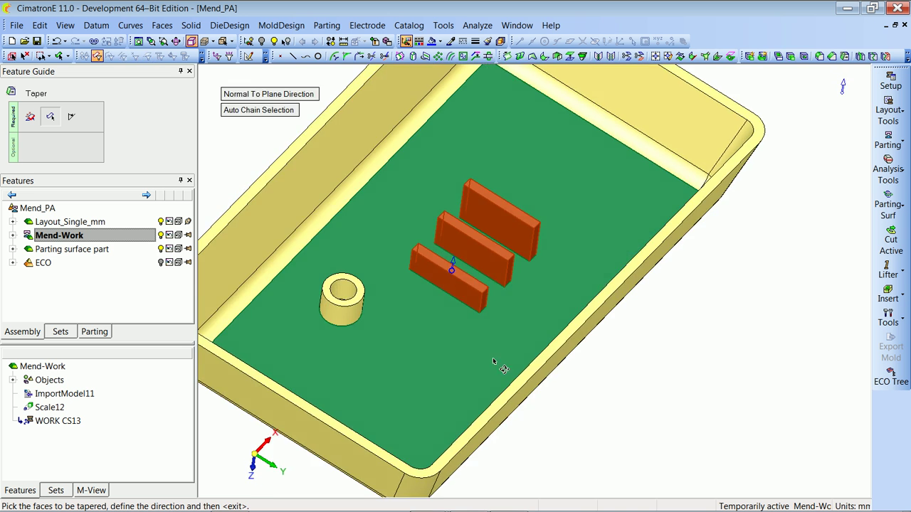
scroll(503, 368, up, 5)
click(517, 186)
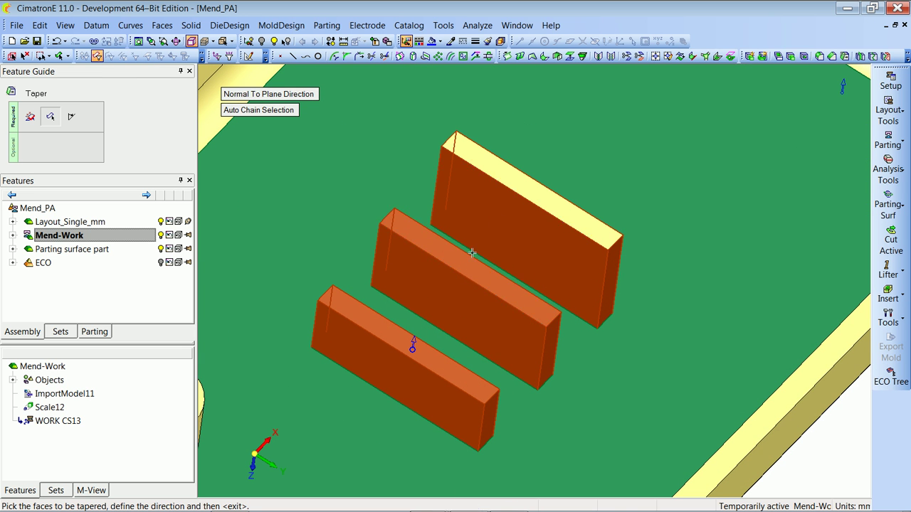
click(473, 270)
click(401, 342)
middle_click(321, 219)
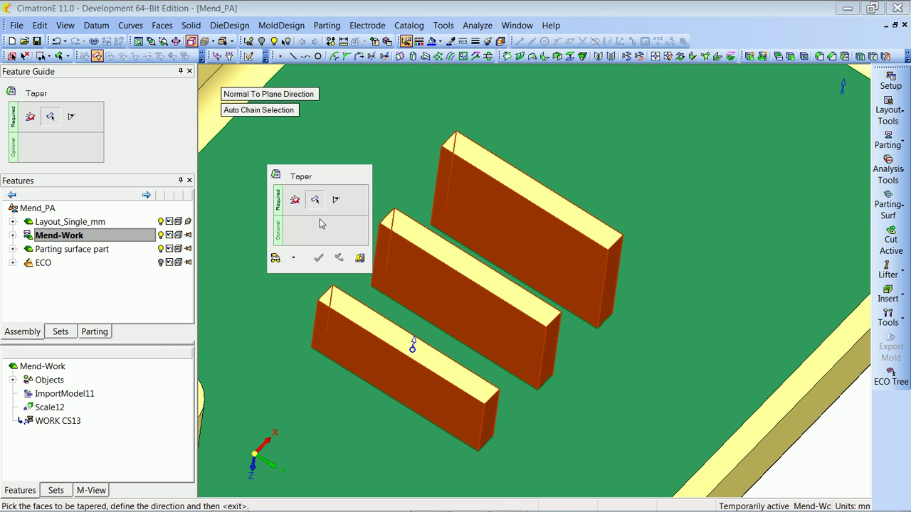
click(389, 178)
Round the short top end edges of the three ribs with a constant global radius of 2 mm
right_click(391, 185)
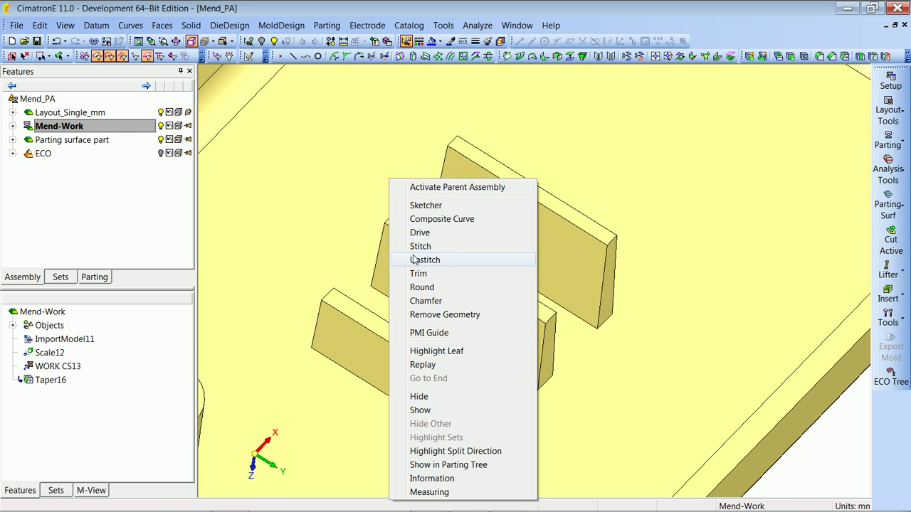
click(421, 287)
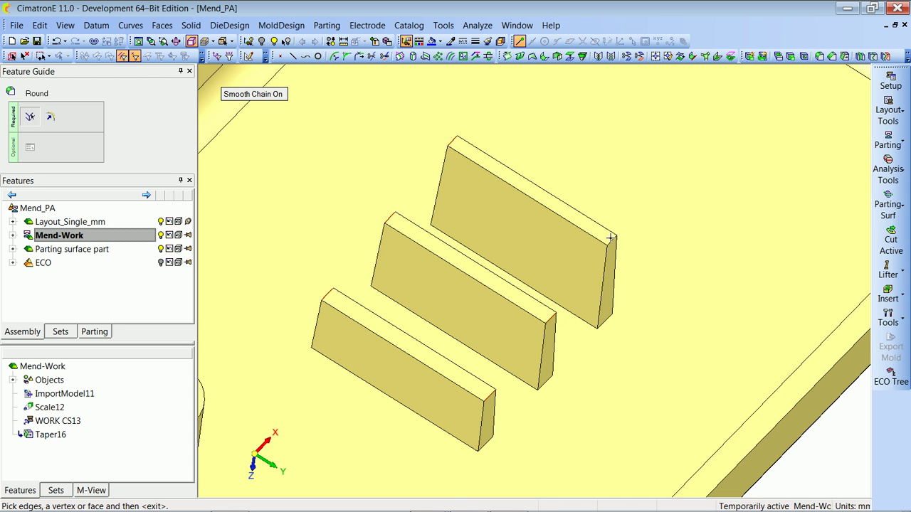
middle_click(527, 253)
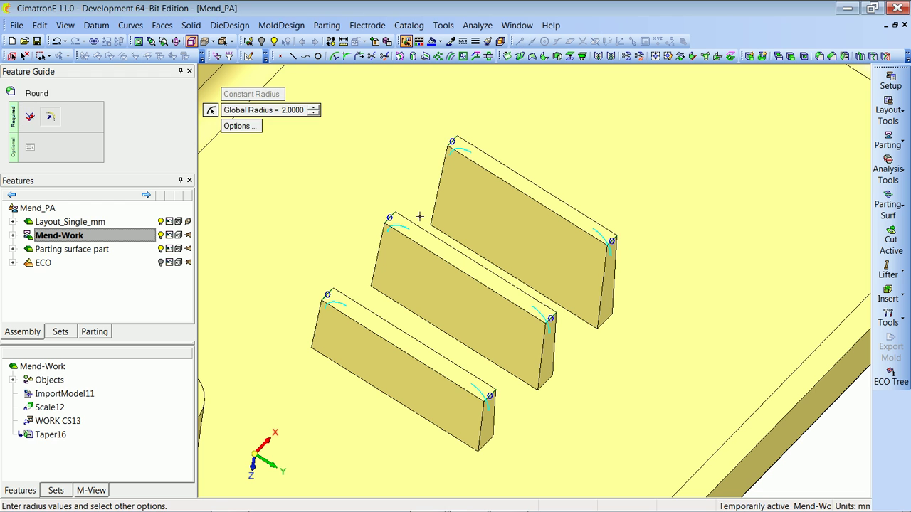
middle_click(315, 149)
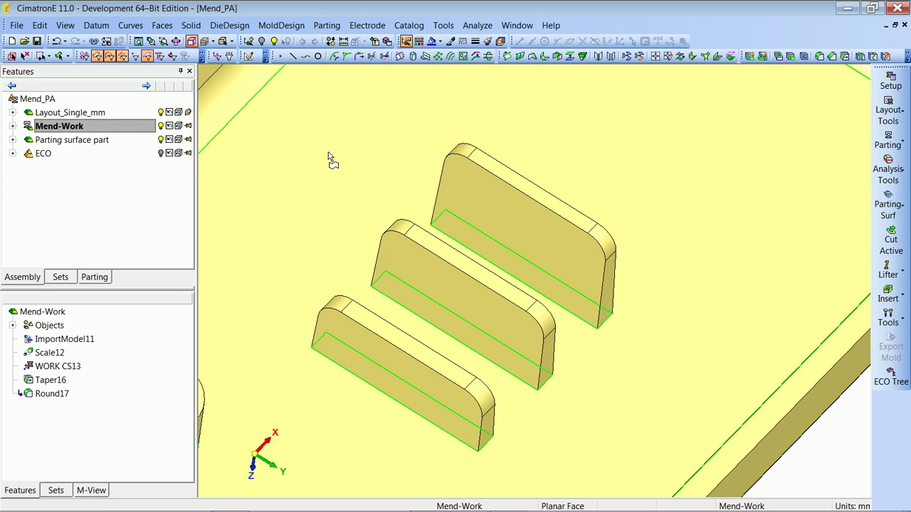
Activate the Mend_PA parting assembly and open its ECO tree
key(ctrl+a)
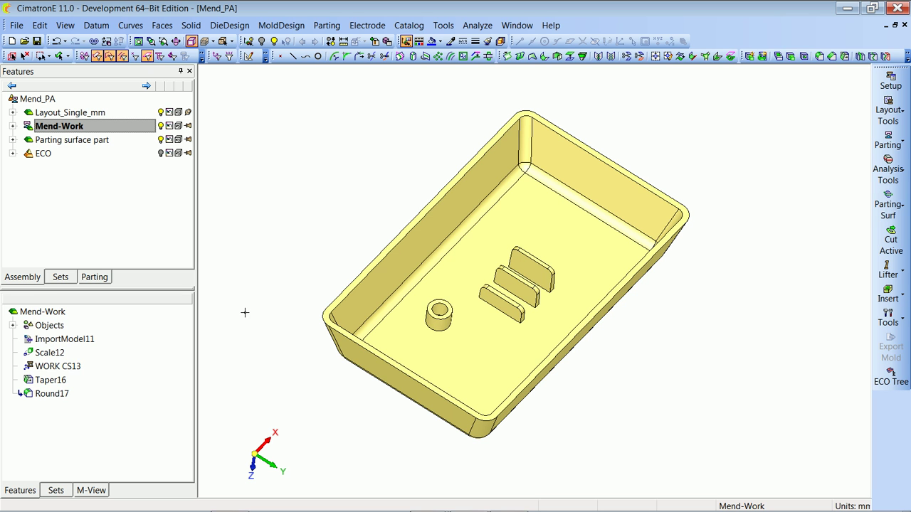
double_click(18, 99)
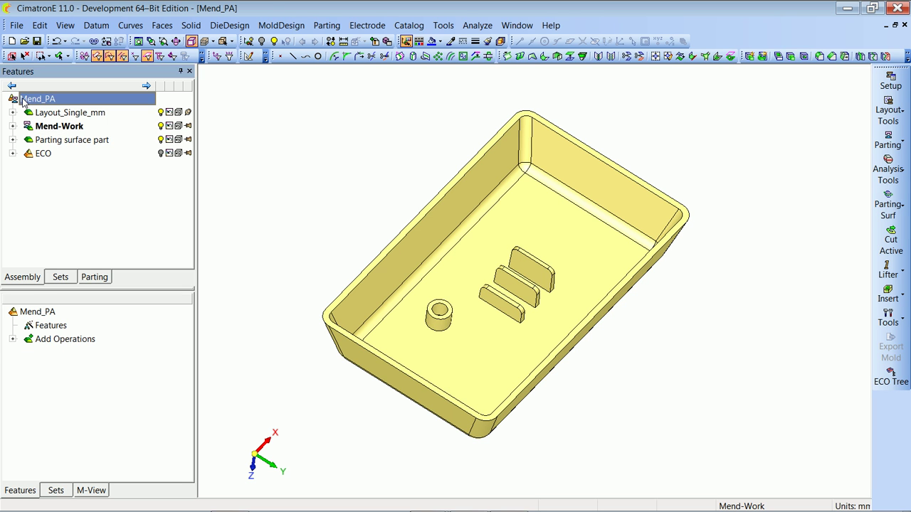
click(894, 380)
Add Mend-ECO1.elt from the Original\Mending folder as a comparison part in the ECO tree
right_click(59, 101)
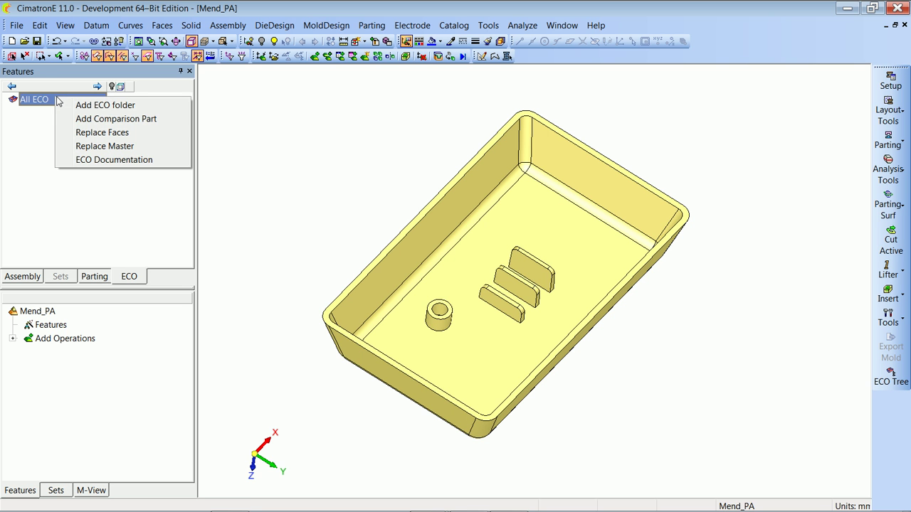
click(85, 119)
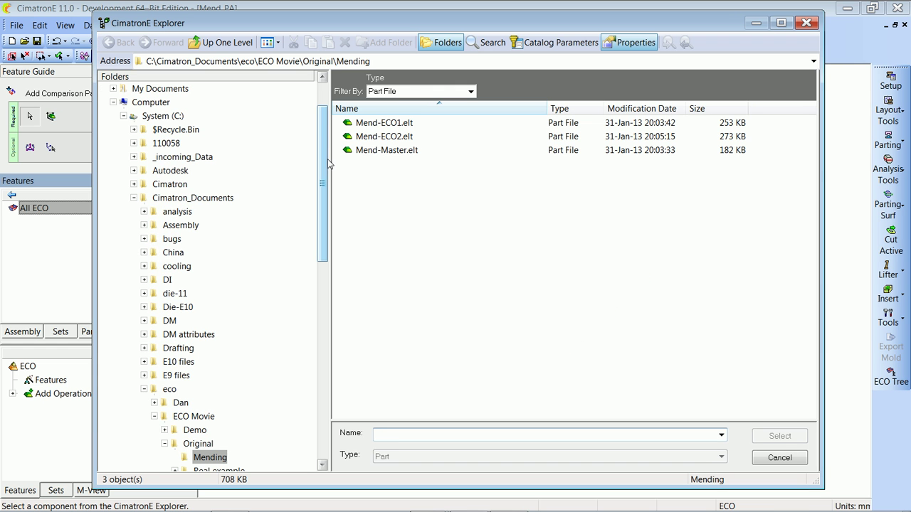
click(374, 123)
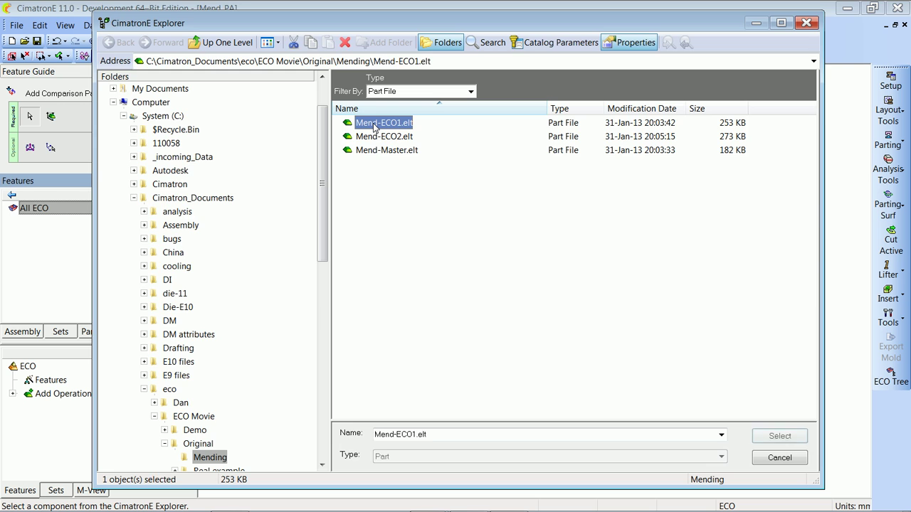
double_click(374, 124)
click(425, 203)
right_click(335, 204)
click(335, 204)
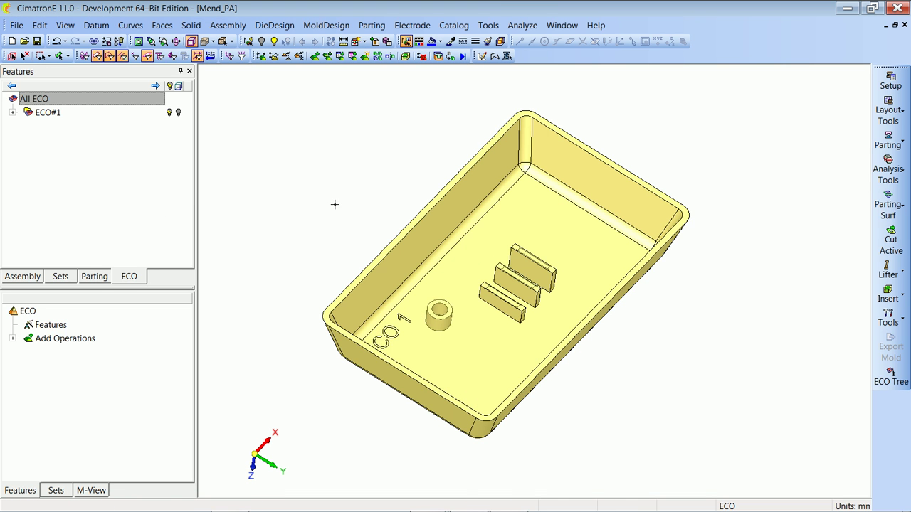
Expand the ECO#1 folder down to the Actual Change parts and update the Actual Change comparison
click(13, 112)
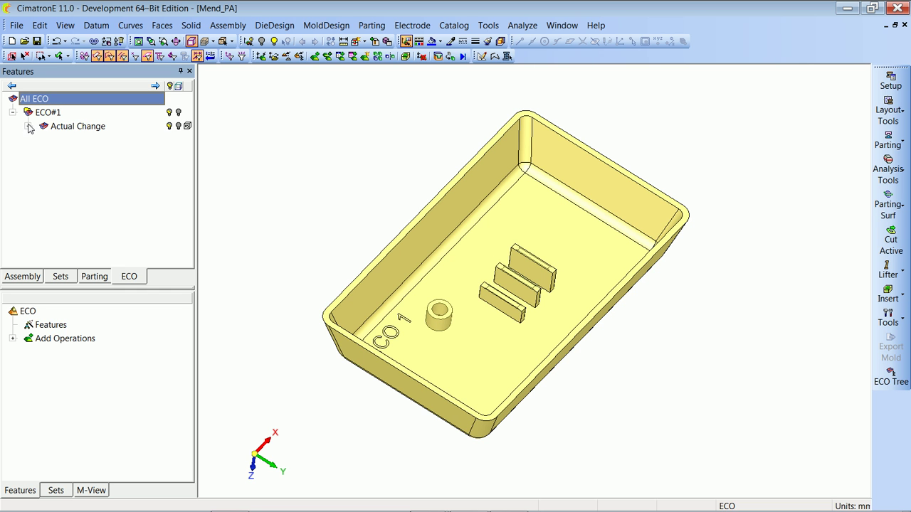
click(28, 126)
click(170, 127)
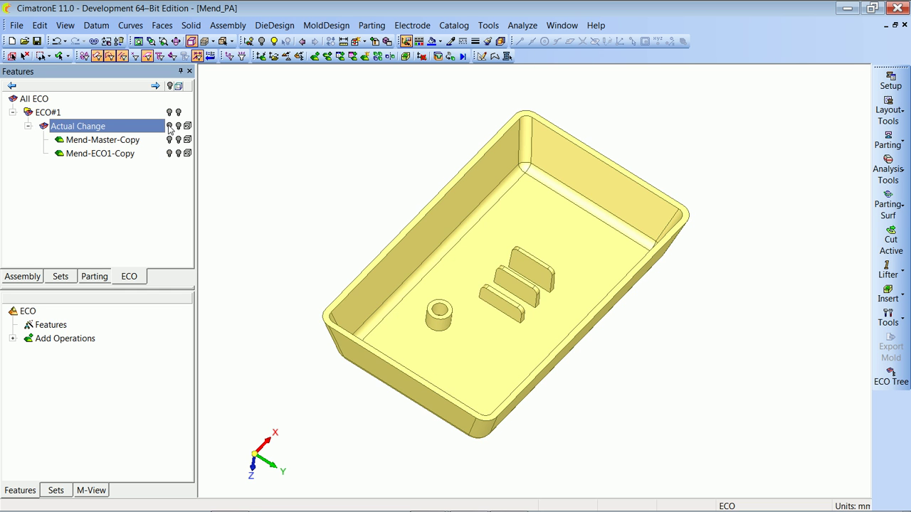
right_click(136, 128)
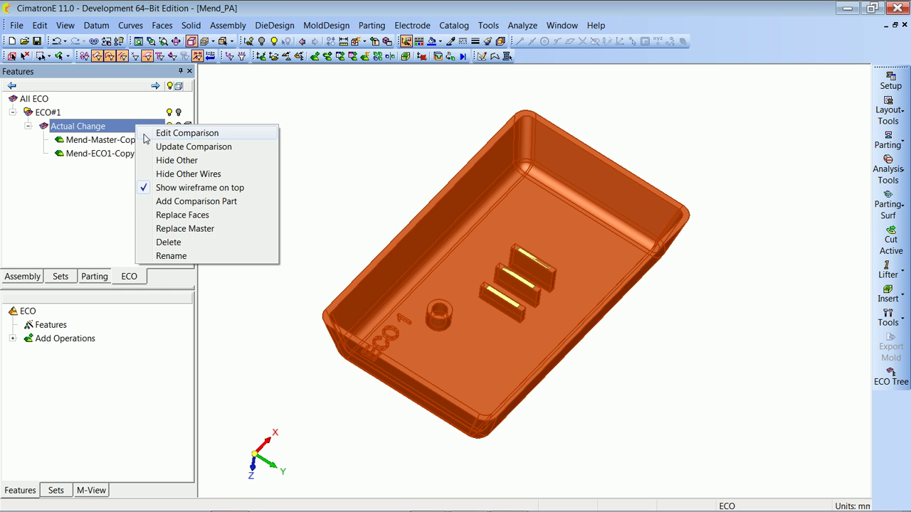
click(150, 147)
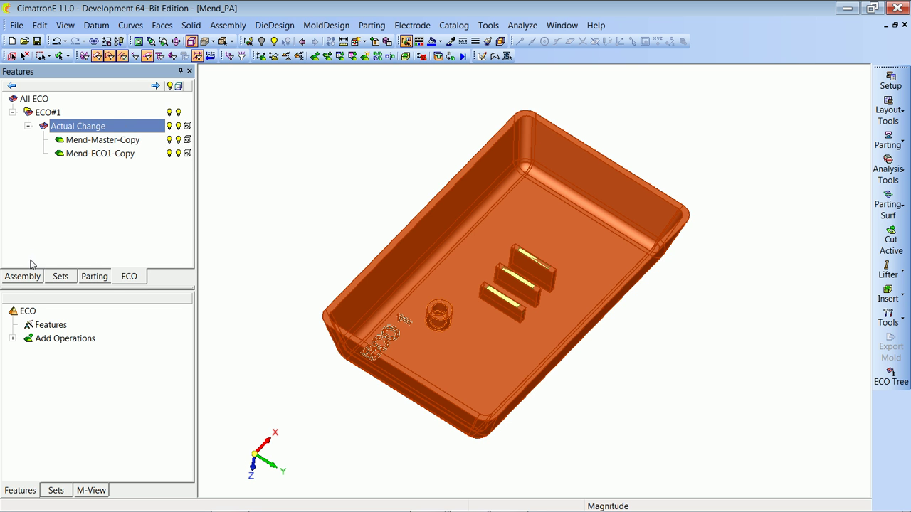
Hide the Mend-Work part in the assembly and examine the displayed Actual Change differences
click(33, 277)
double_click(162, 123)
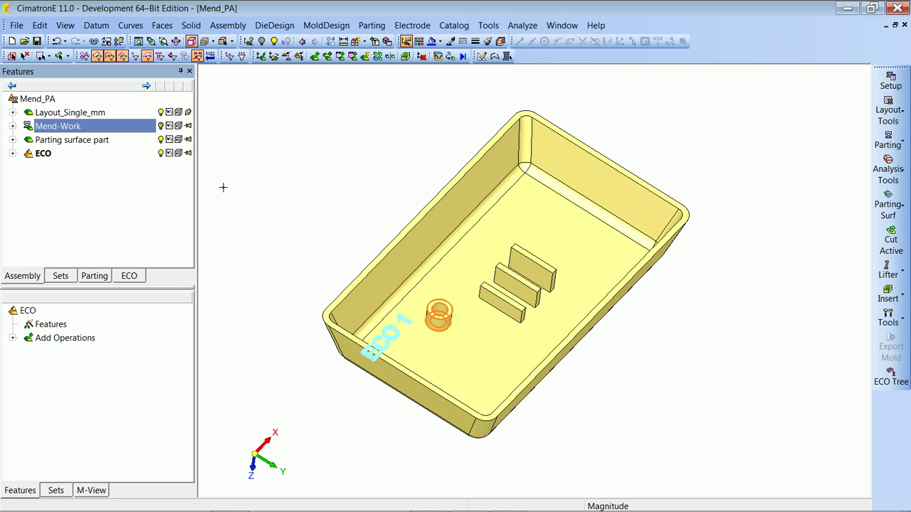
middle_drag(351, 145, 349, 216)
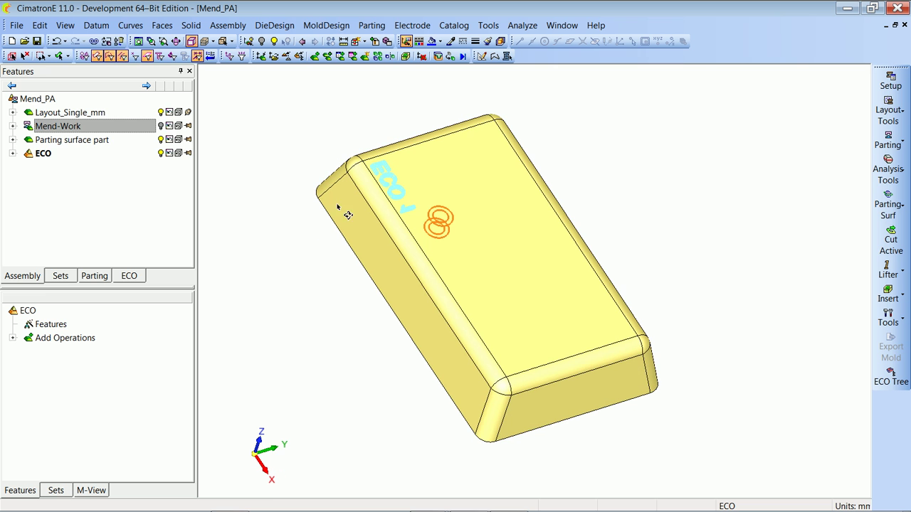
Reopen the Actual Change comparison and examine the differences between Mend-Master-Copy and Mend-ECO1-Copy from several sides, closing it without changes
click(137, 281)
right_click(105, 132)
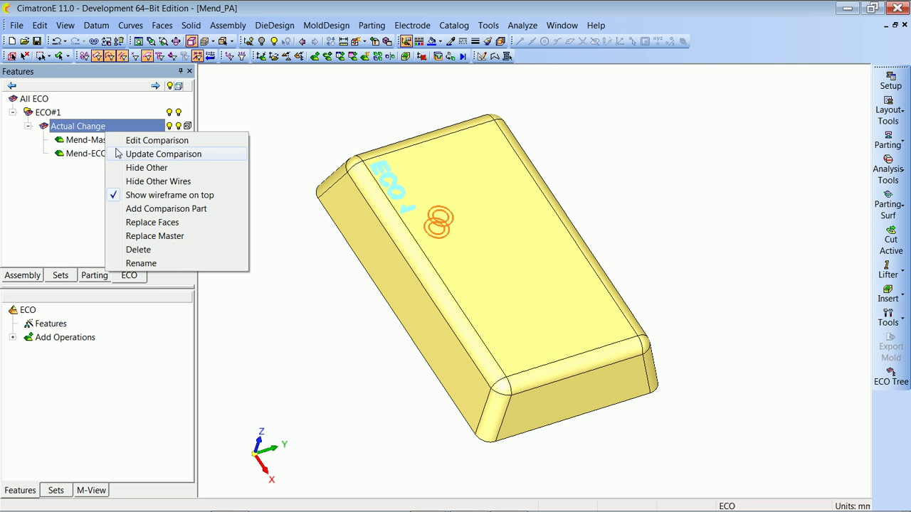
click(118, 142)
middle_drag(456, 235, 437, 249)
scroll(438, 249, up, 3)
middle_drag(534, 253, 520, 92)
middle_drag(534, 194, 639, 274)
scroll(571, 235, down, 3)
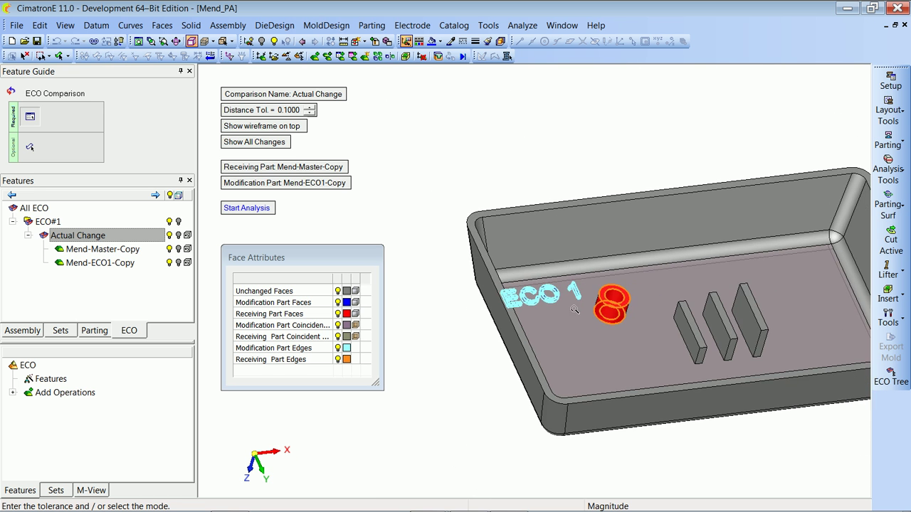
middle_drag(571, 236, 474, 275)
key(Escape)
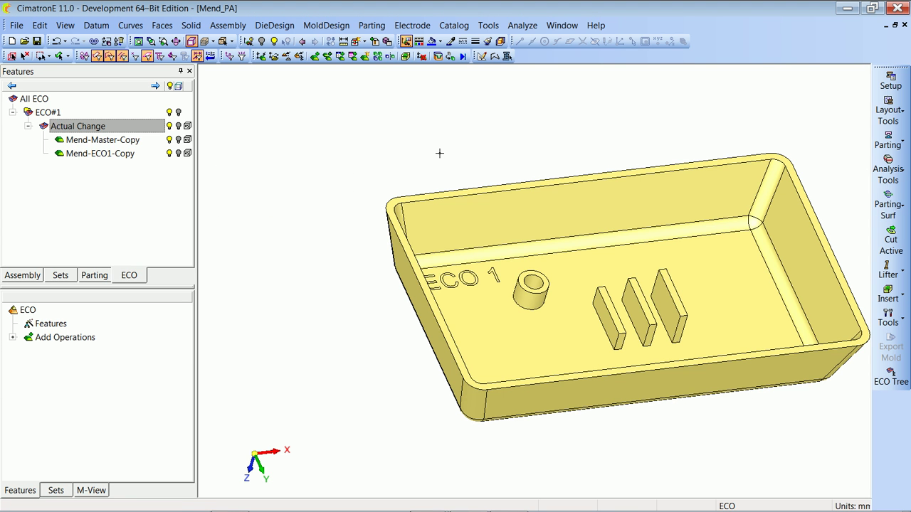
Create a comparison in ECO#1 from Mend-Work to Mend-ECO1-Copy with 0.1 distance tolerance, run the analysis and hide Mend-Master-Copy
right_click(47, 113)
click(107, 136)
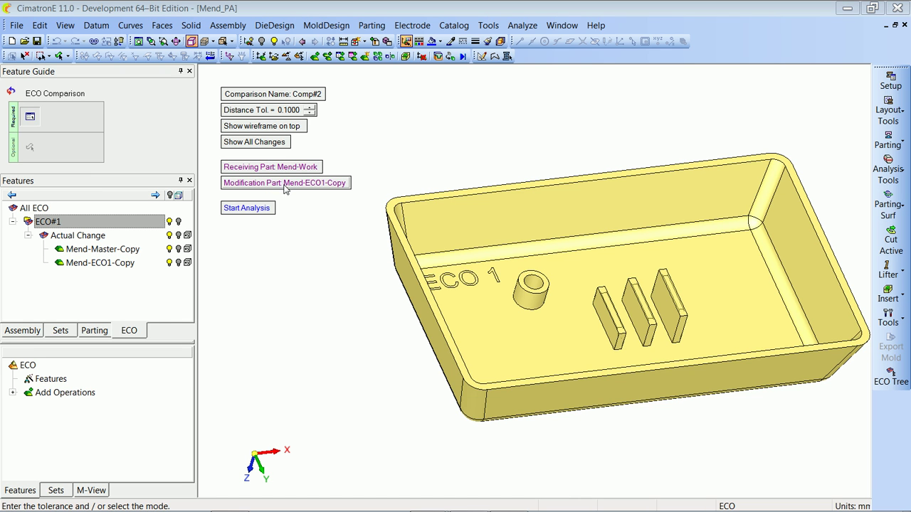
click(255, 208)
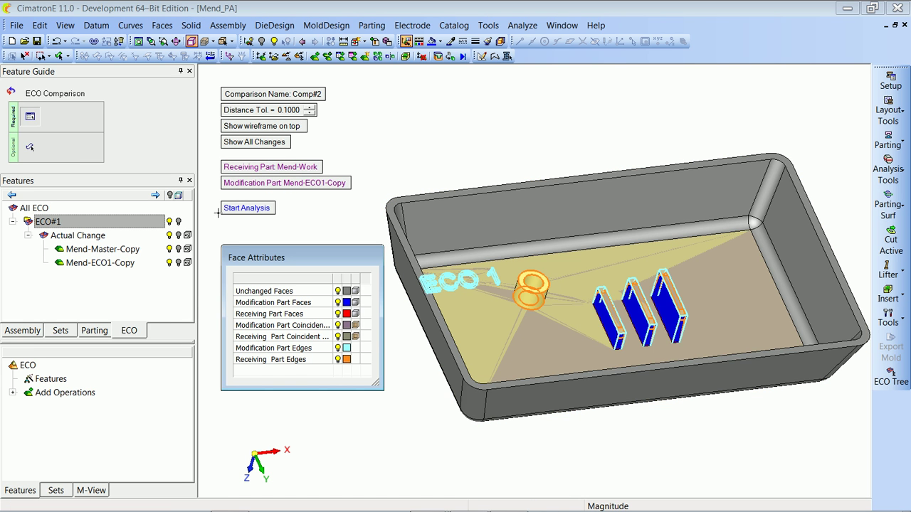
click(171, 252)
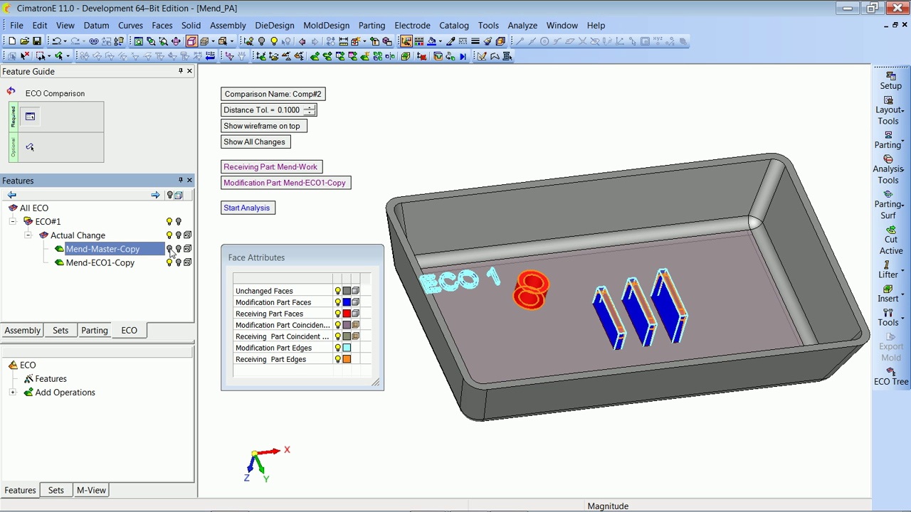
scroll(612, 324, up, 5)
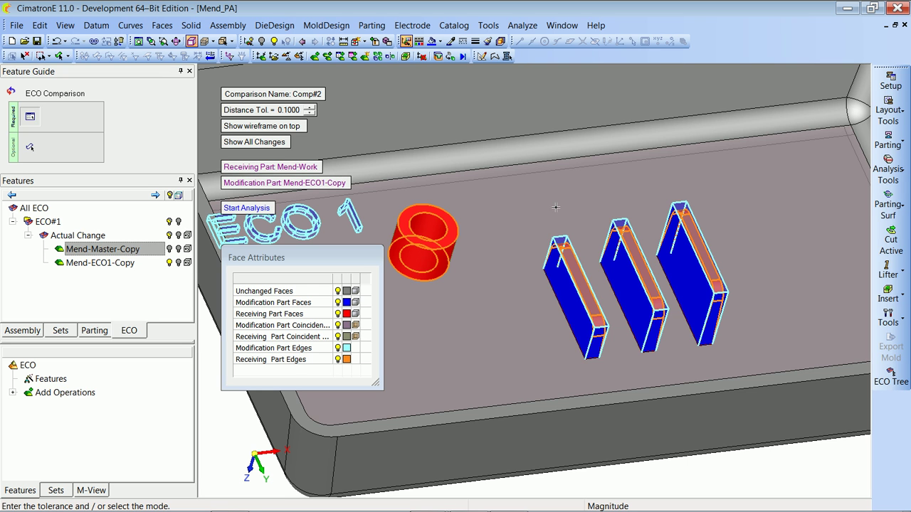
Set the comparison to show only unapplied changes since the previous modification, Mend-Master-Copy, and rerun the analysis
click(253, 142)
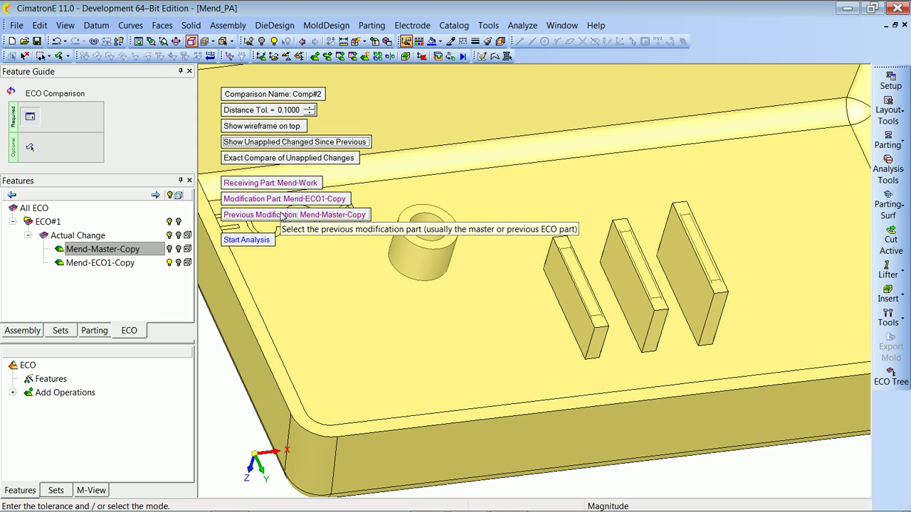
click(247, 240)
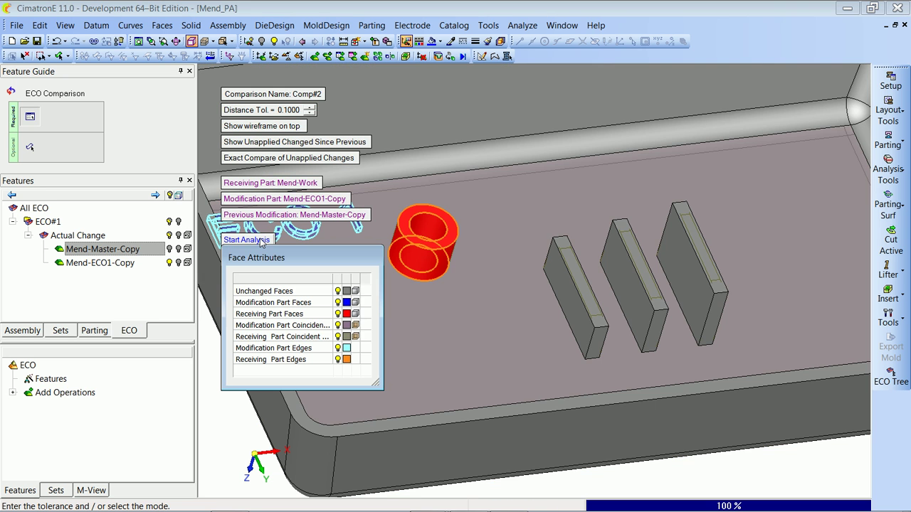
scroll(621, 285, down, 3)
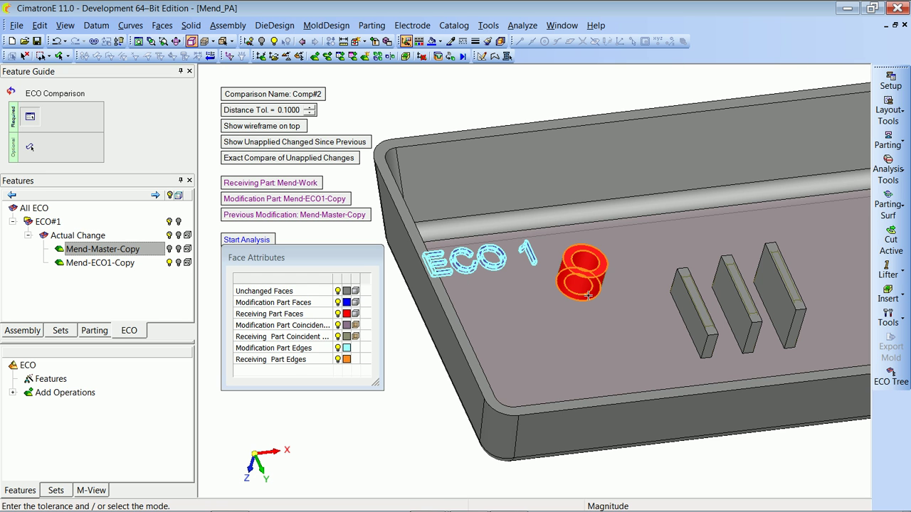
Switch to the PowerPoint slide show and advance to the slide titled How Do We Ignore The Mending?
key(alt+Tab)
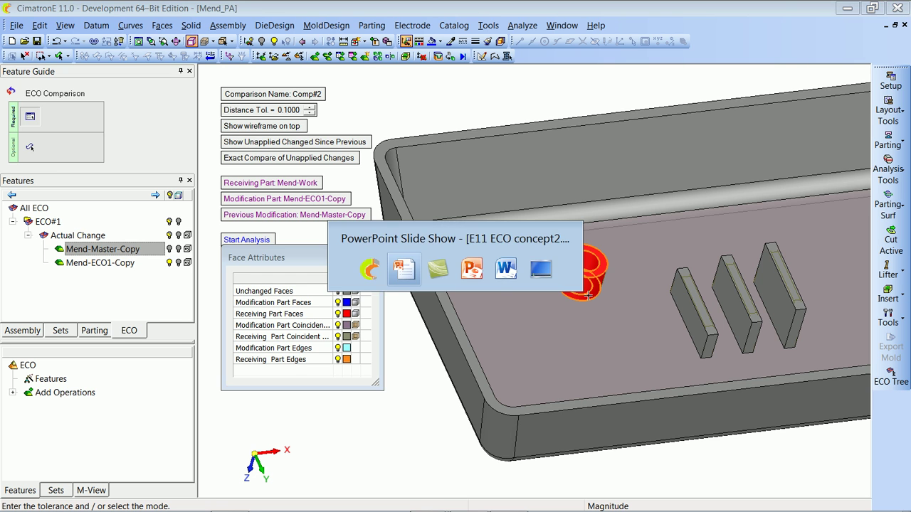
key(Right)
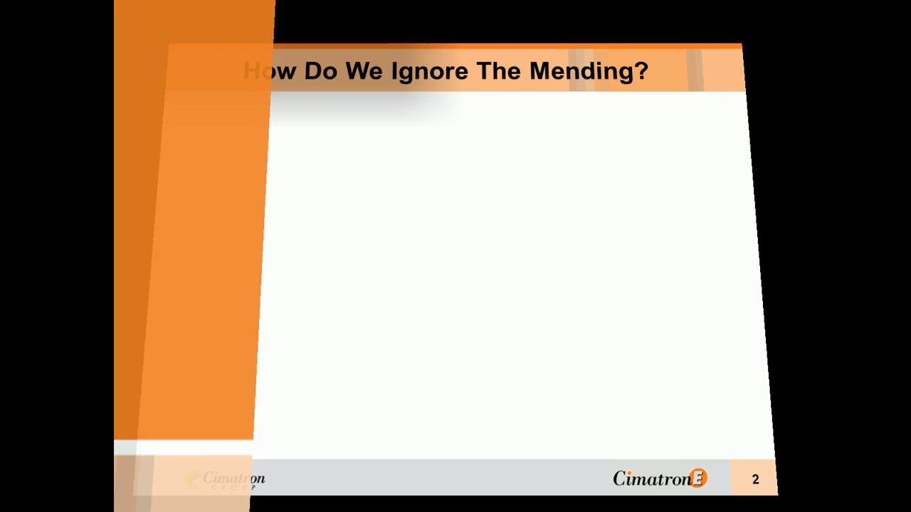
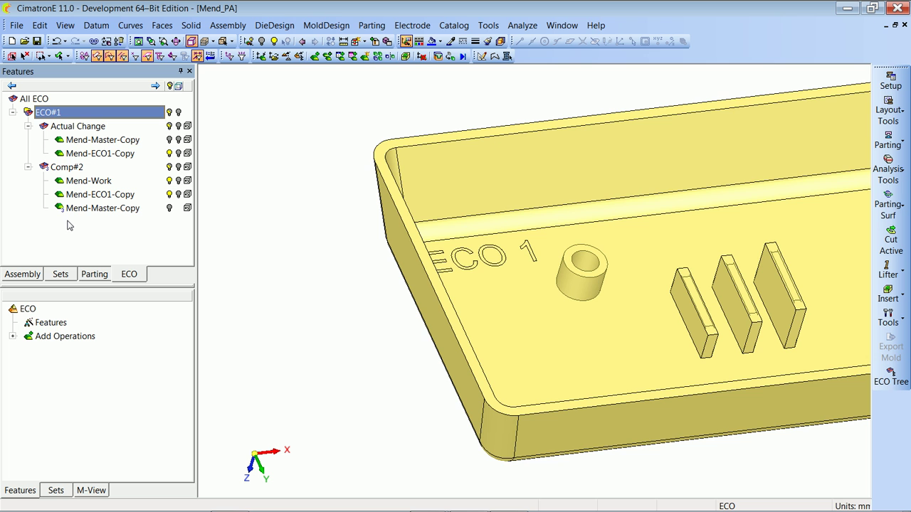
Activate Mend-Work, hide Mend-ECO1-Copy, remove the hollow round boss with Remove & Extend, and reactivate All ECO
click(92, 182)
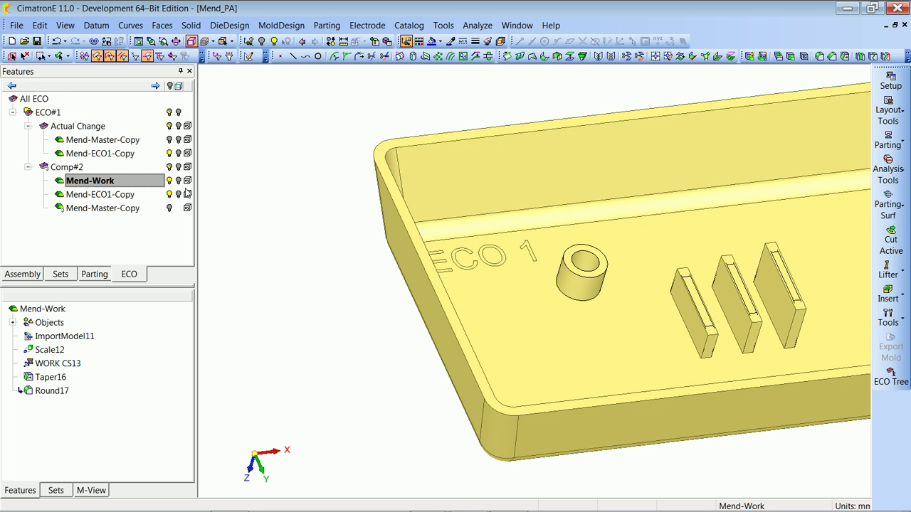
click(171, 195)
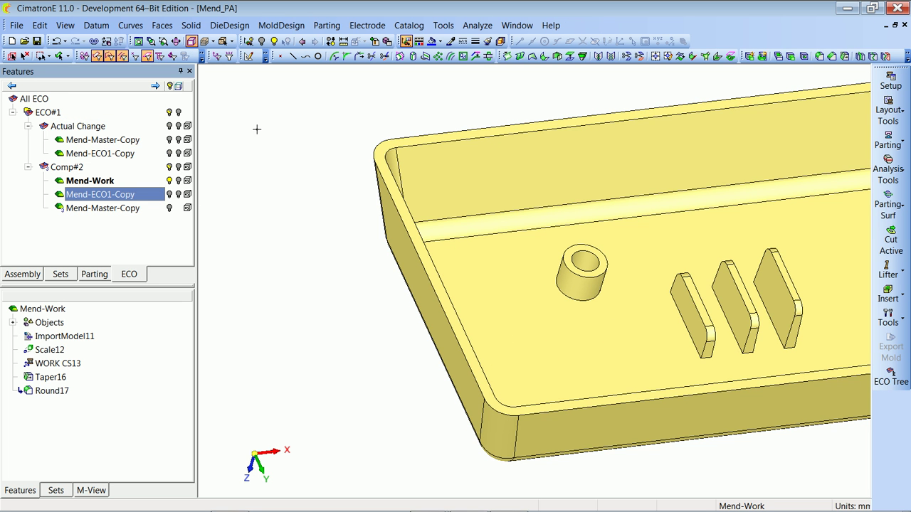
click(191, 26)
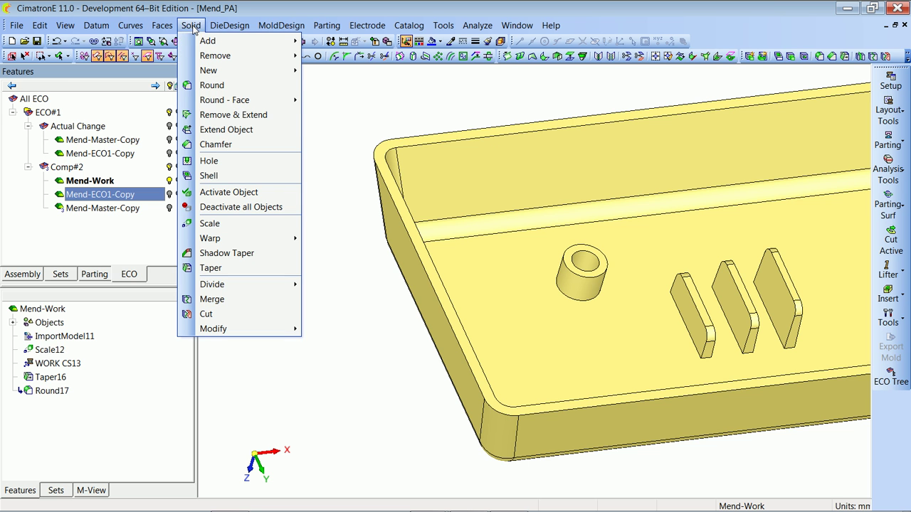
click(233, 115)
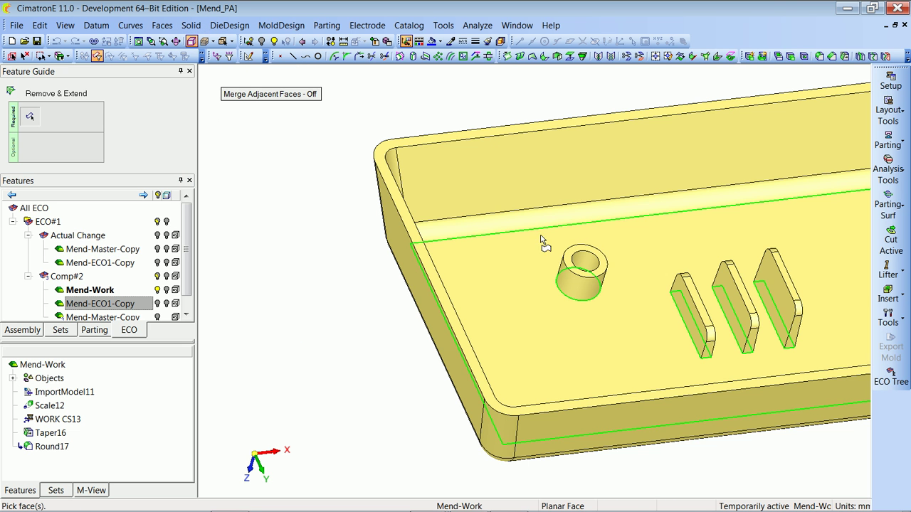
click(583, 274)
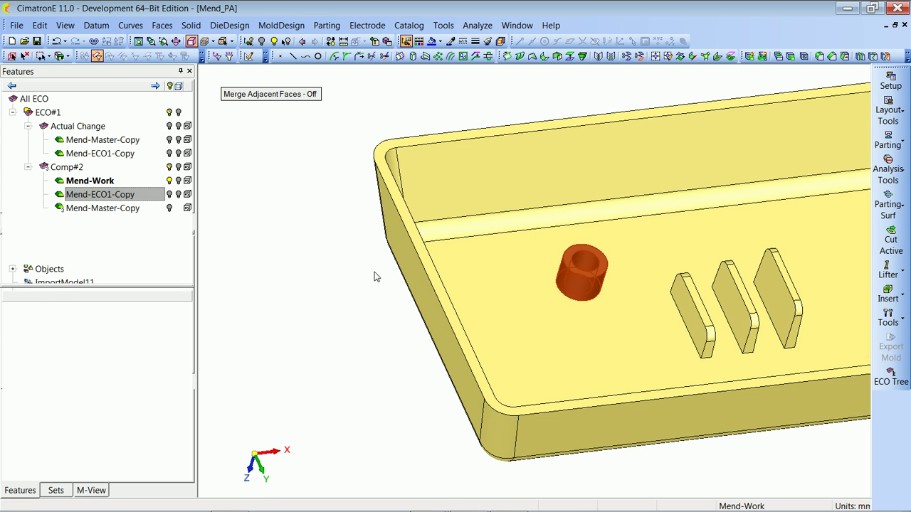
double_click(44, 99)
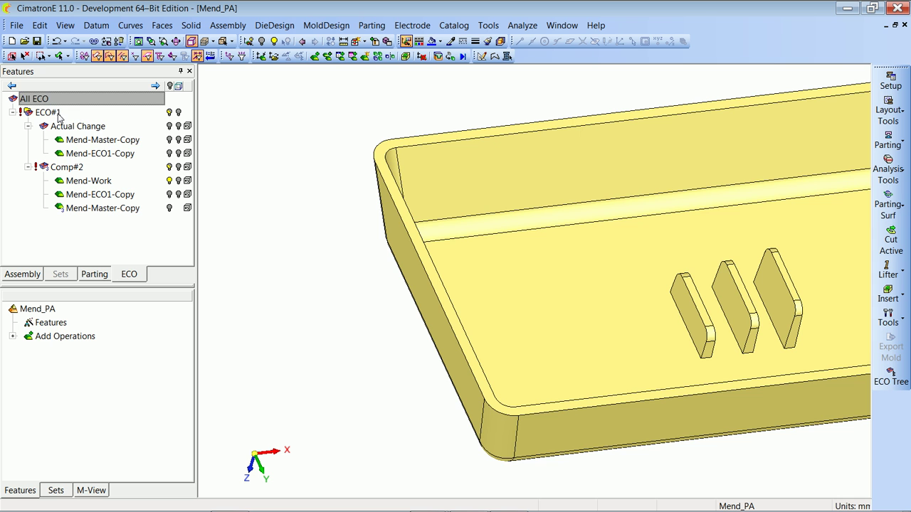
Open the Actual Change comparison with Mend-Work hidden, examine the differences between Mend-Master-Copy and Mend-ECO1-Copy, and close it
double_click(175, 129)
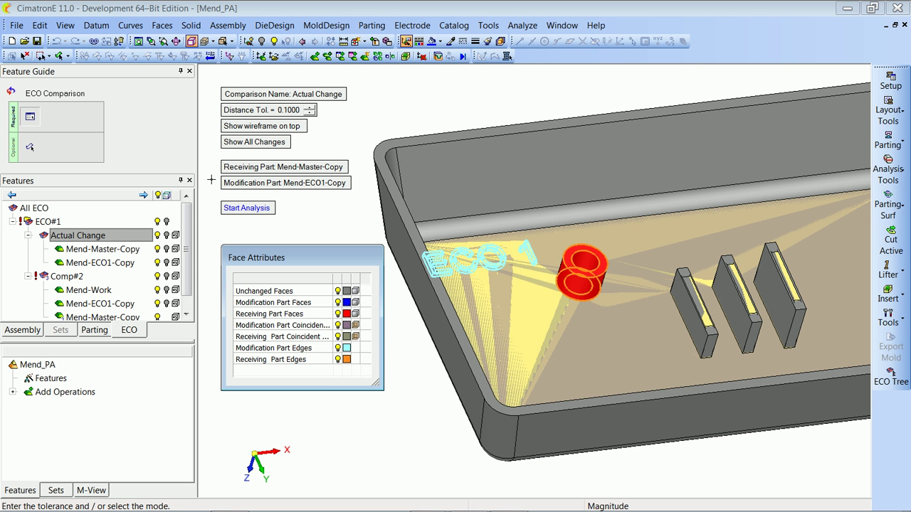
click(158, 290)
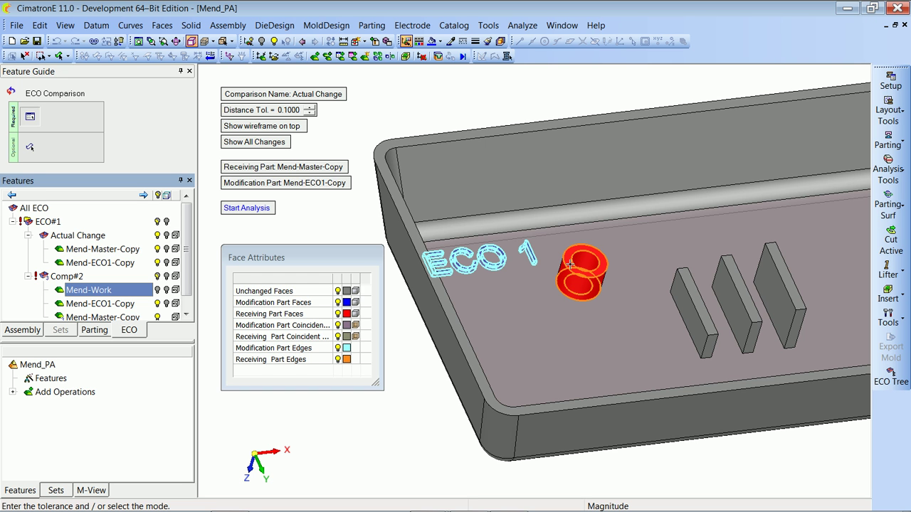
click(316, 223)
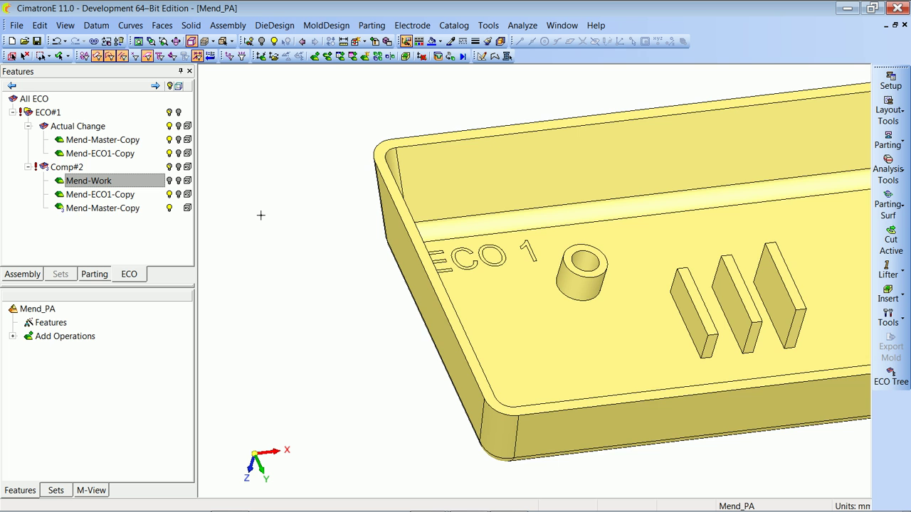
Rerun the analysis of unapplied changes in Comp#2, hide its Mend-Master-Copy and accept the comparison
right_click(70, 172)
click(80, 178)
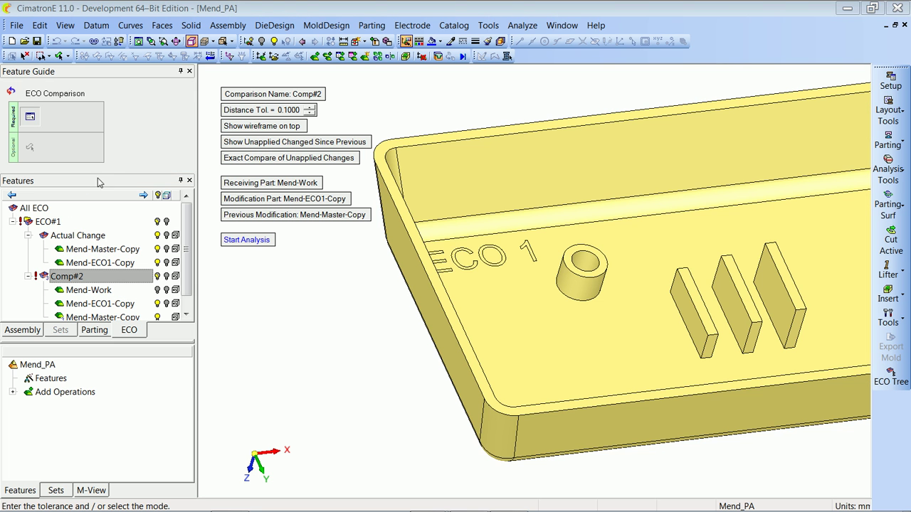
click(249, 241)
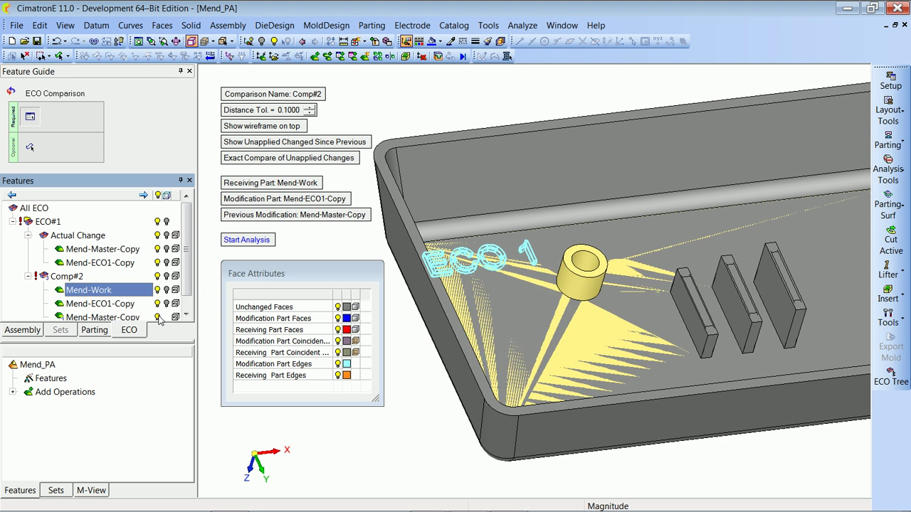
click(158, 316)
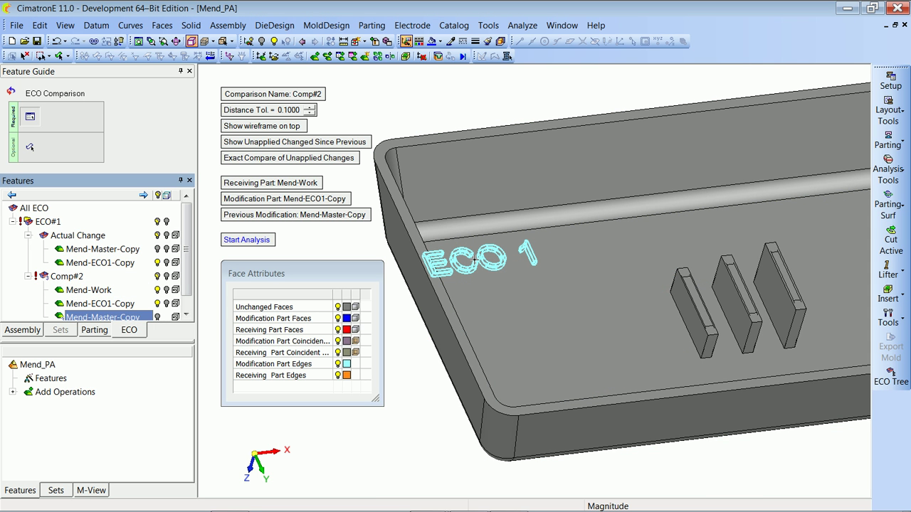
middle_click(548, 289)
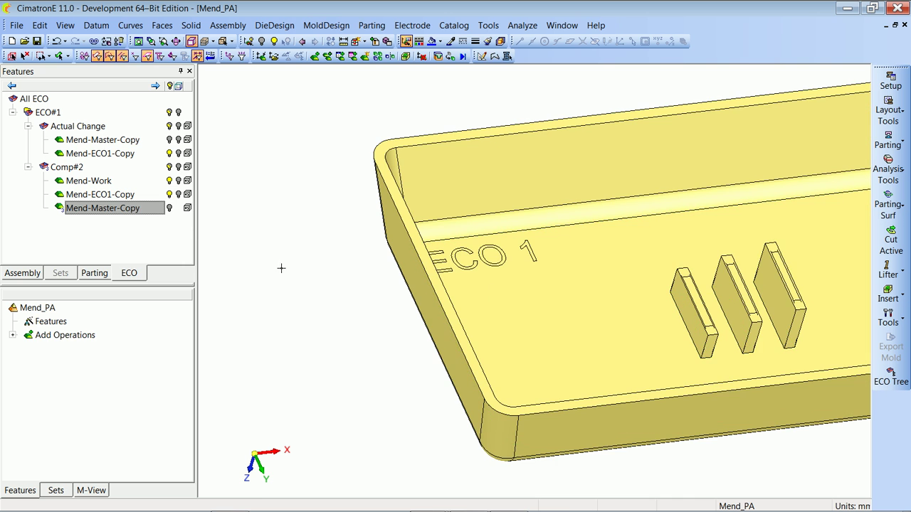
Activate Mend-Work, hide Mend-ECO1-Copy and delete the Remove & Extend feature from the part
double_click(77, 183)
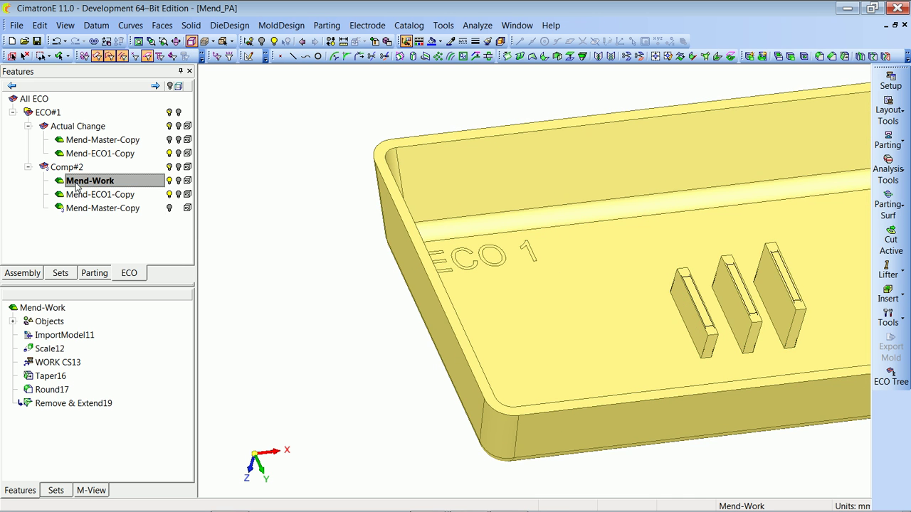
click(167, 197)
right_click(75, 407)
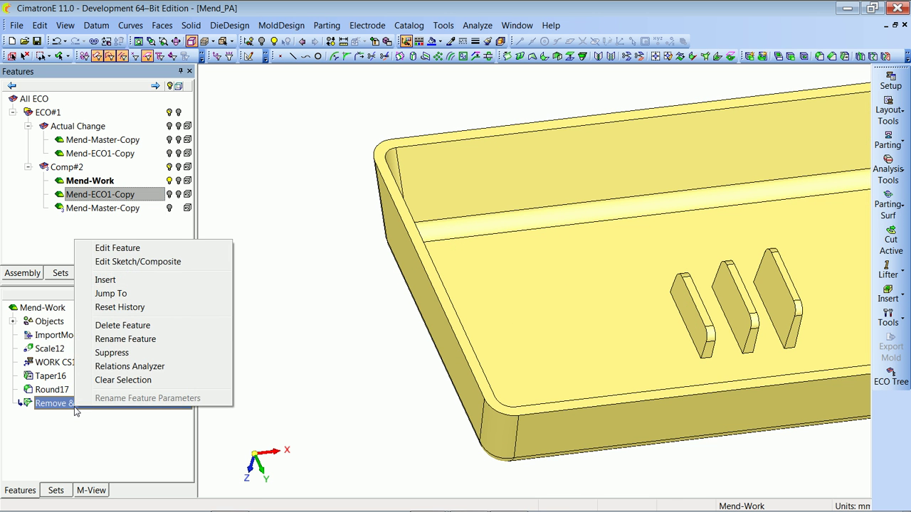
click(97, 324)
key(Return)
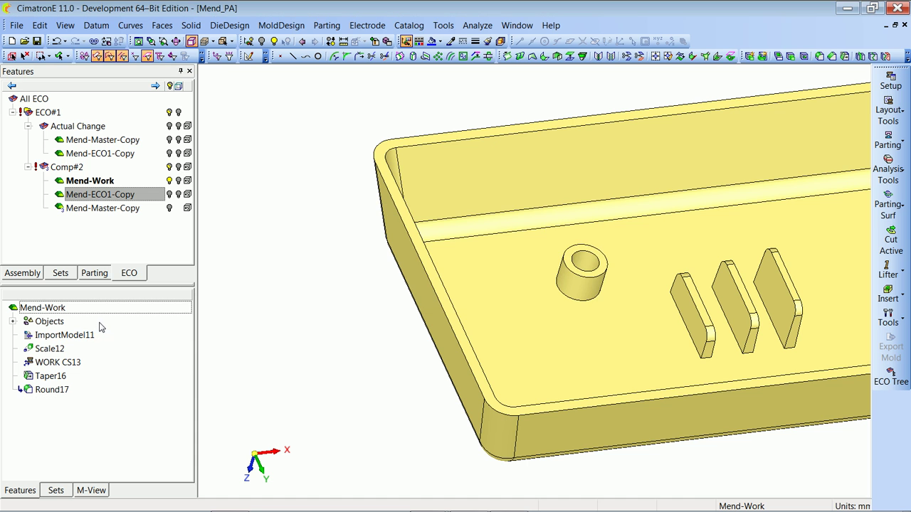
Replace the master of Mend-Work with the part file Mend-ECO1.elt from the Mending folder, accepting the irreversible operation
right_click(84, 185)
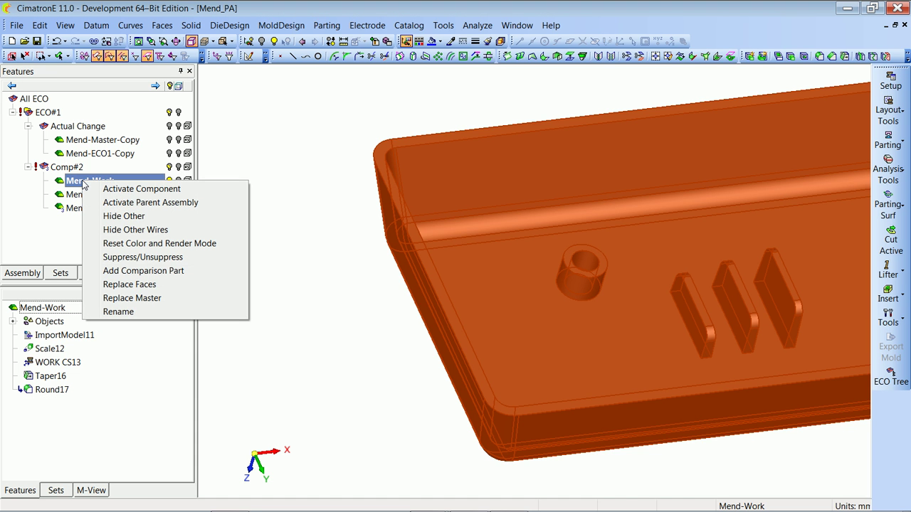
click(127, 299)
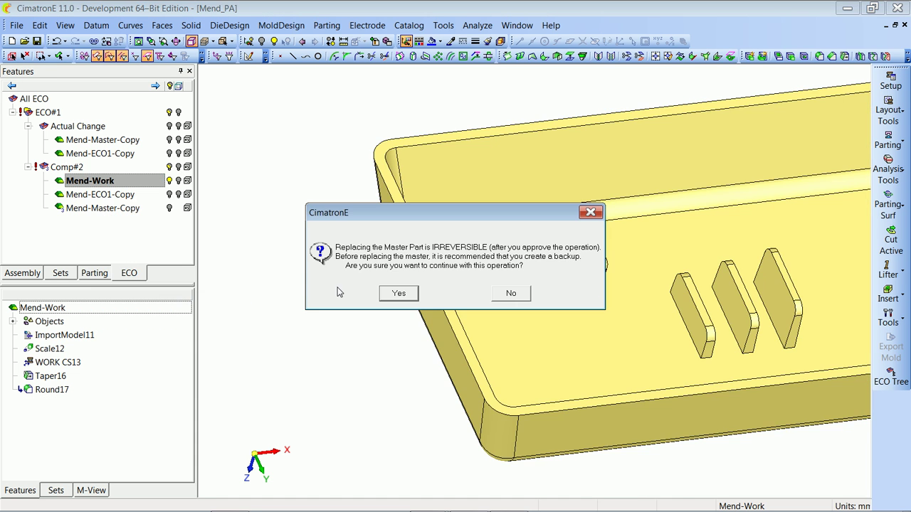
click(399, 293)
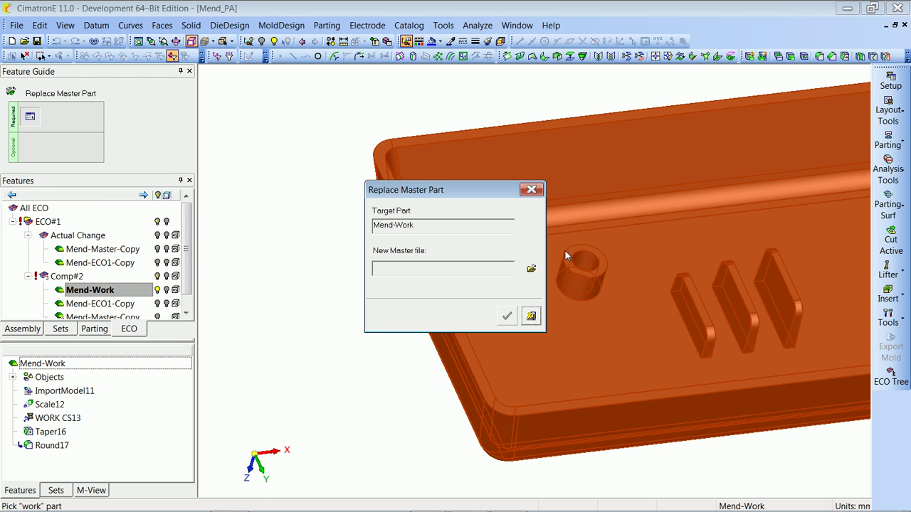
click(530, 268)
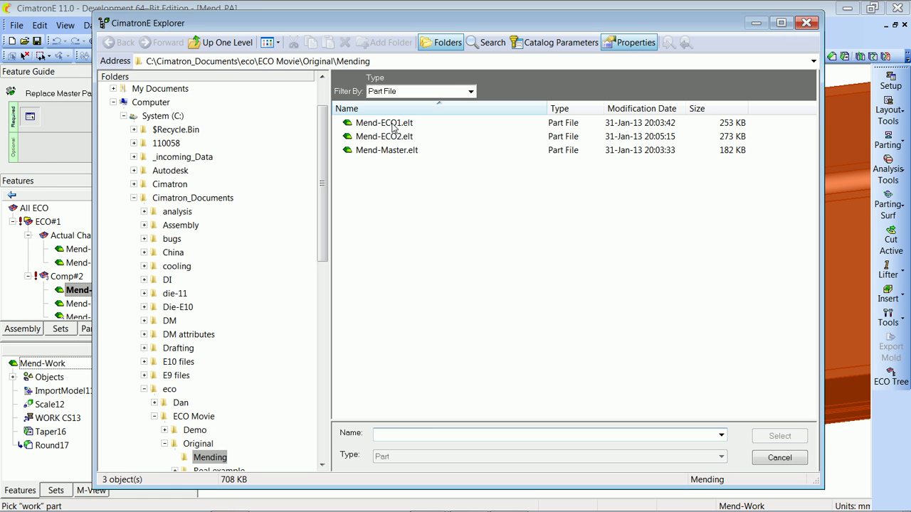
double_click(392, 126)
click(506, 318)
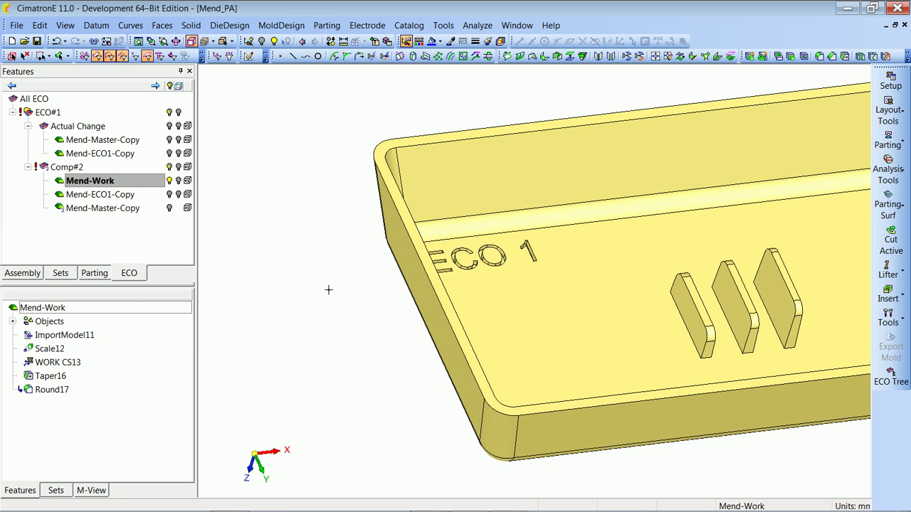
Update the Comp#2 comparison and mark the ECO#1 folder as done
right_click(65, 168)
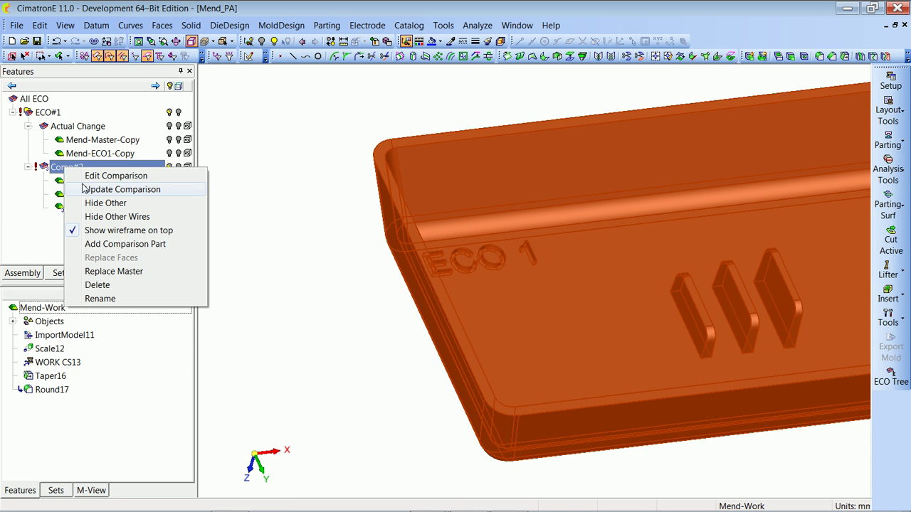
click(84, 189)
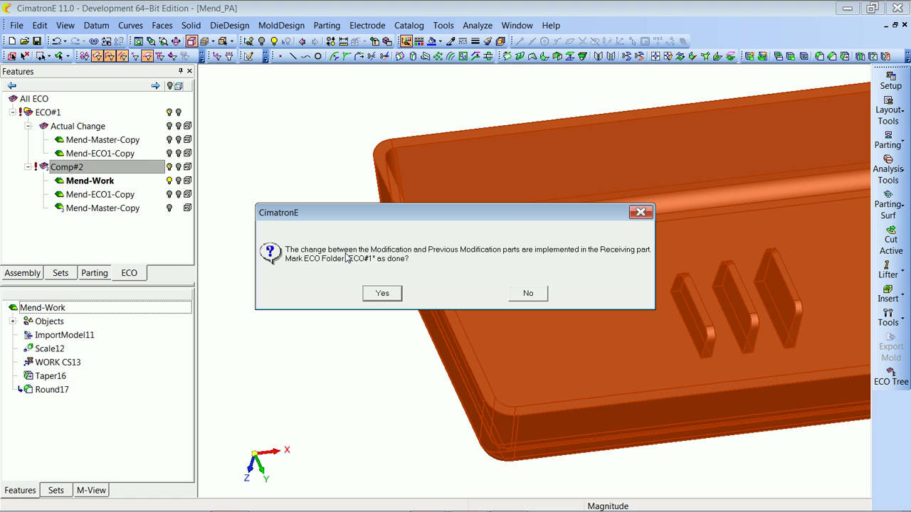
click(378, 295)
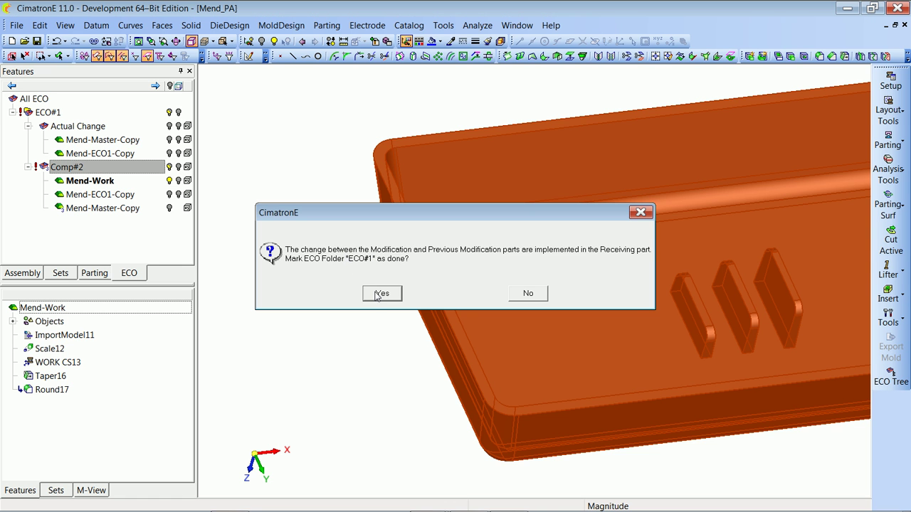
Edit Comp#2 to show all changes between Mend-Work and Mend-ECO1-Copy and run the analysis
right_click(107, 170)
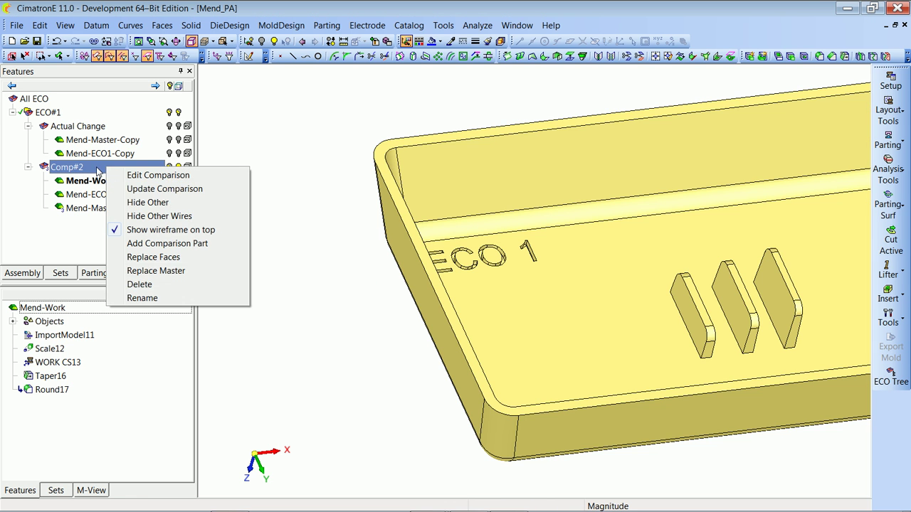
click(158, 176)
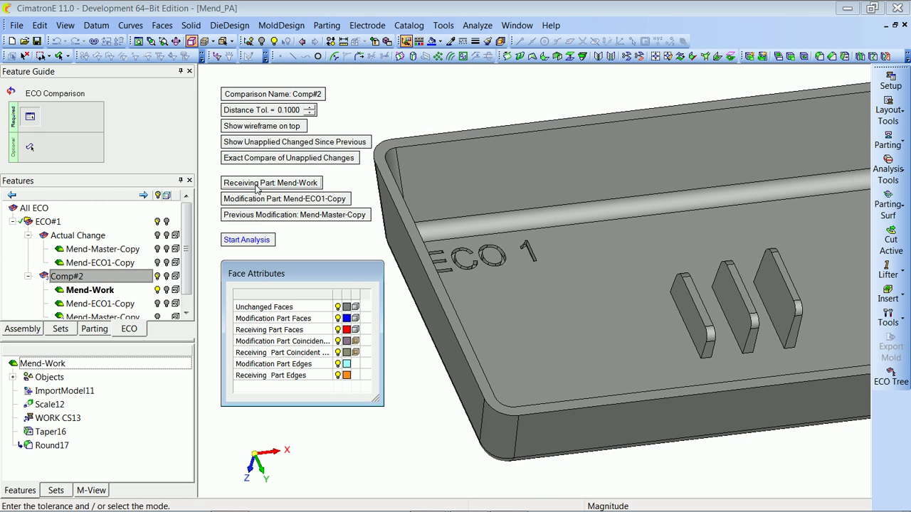
click(240, 144)
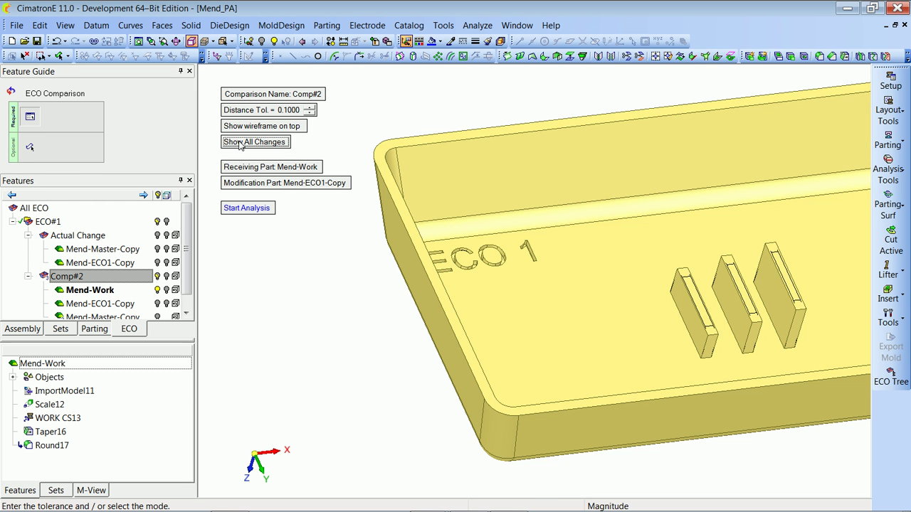
click(247, 209)
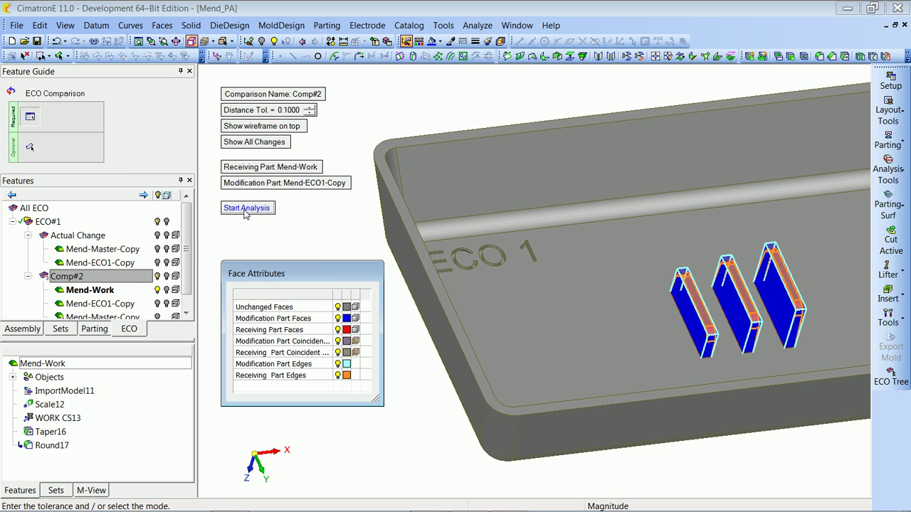
Return Comp#2 to showing unapplied changes since previous, rerun the analysis, mark ECO#1 as done, accept the comparison and collapse the folder
click(242, 142)
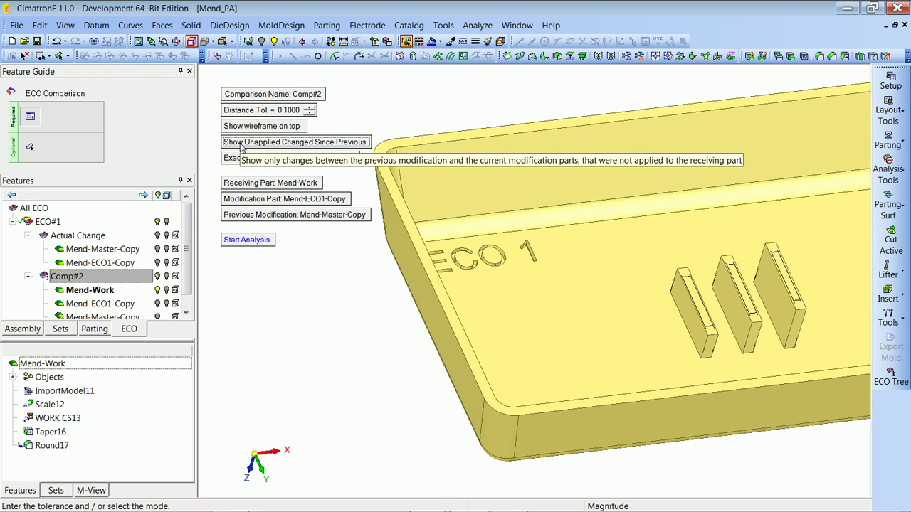
click(246, 241)
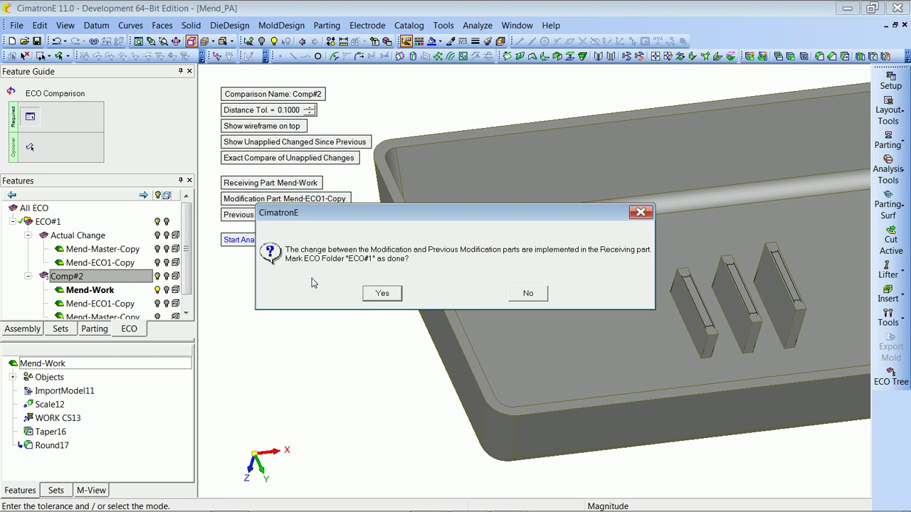
click(382, 293)
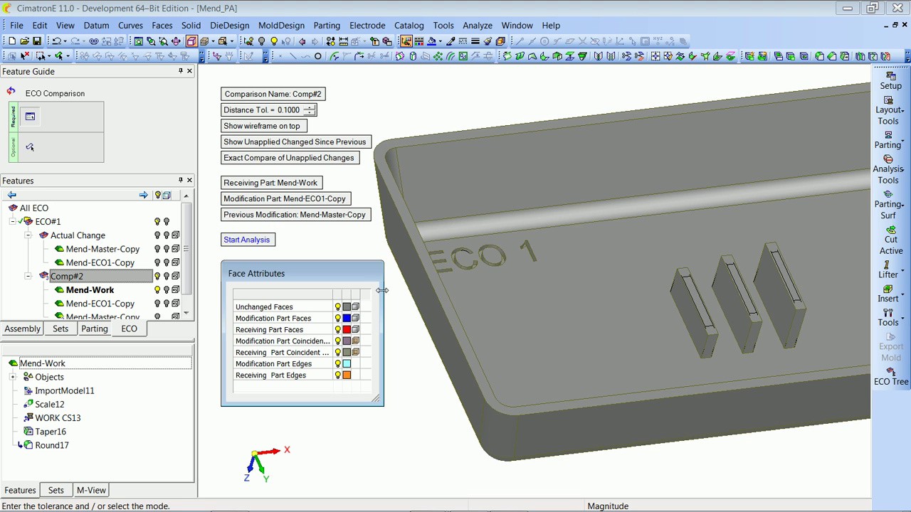
right_click(385, 292)
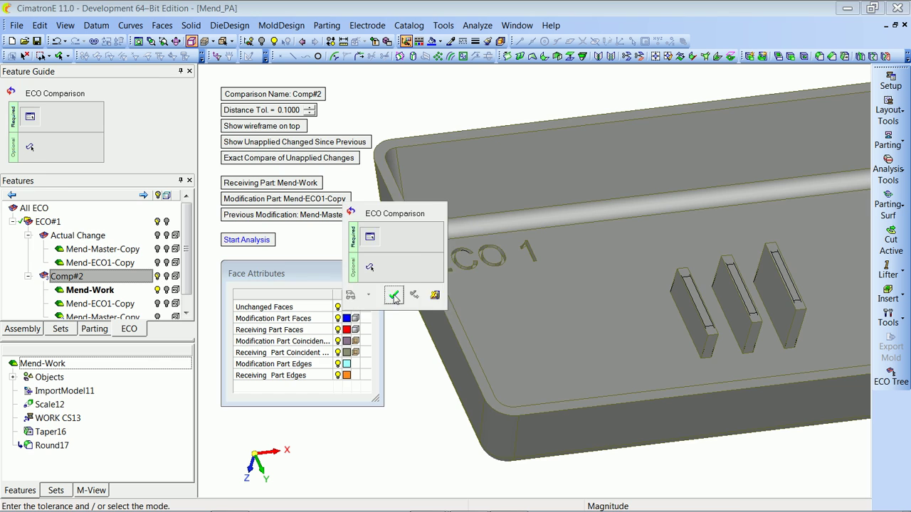
middle_click(388, 293)
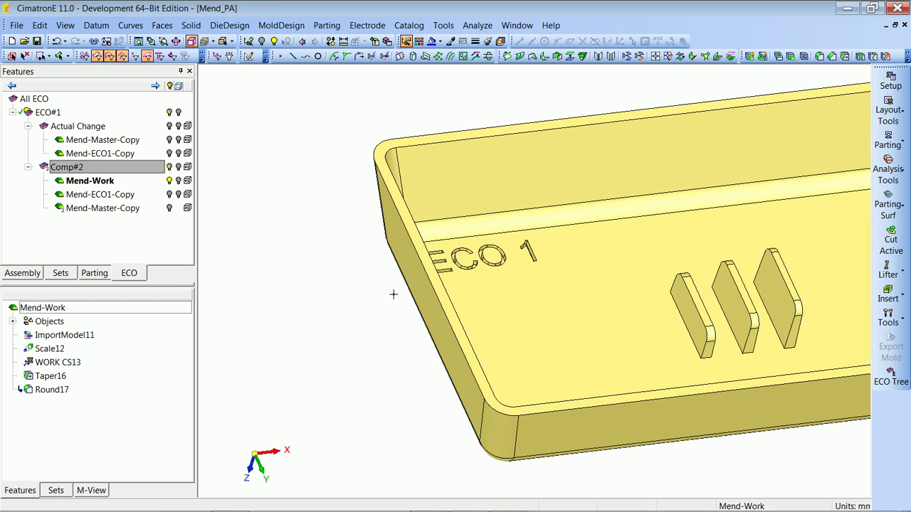
click(13, 112)
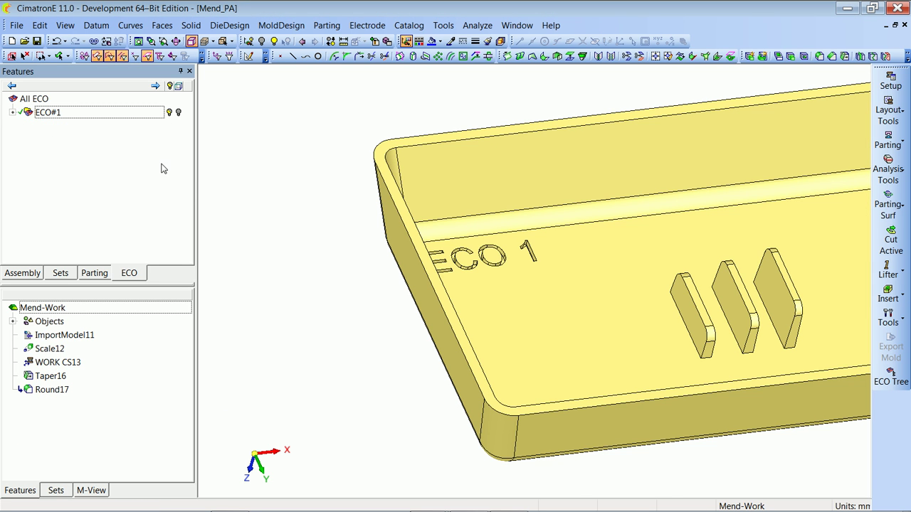
Move the middle rib of Mend-Work linearly by XYZ delta in X and Y using Extend Object
middle_drag(428, 326, 523, 368)
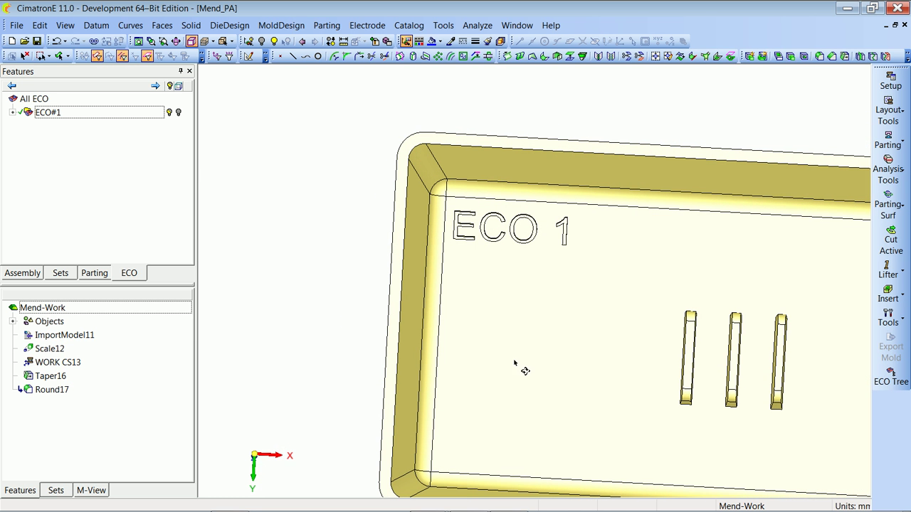
click(190, 25)
click(220, 131)
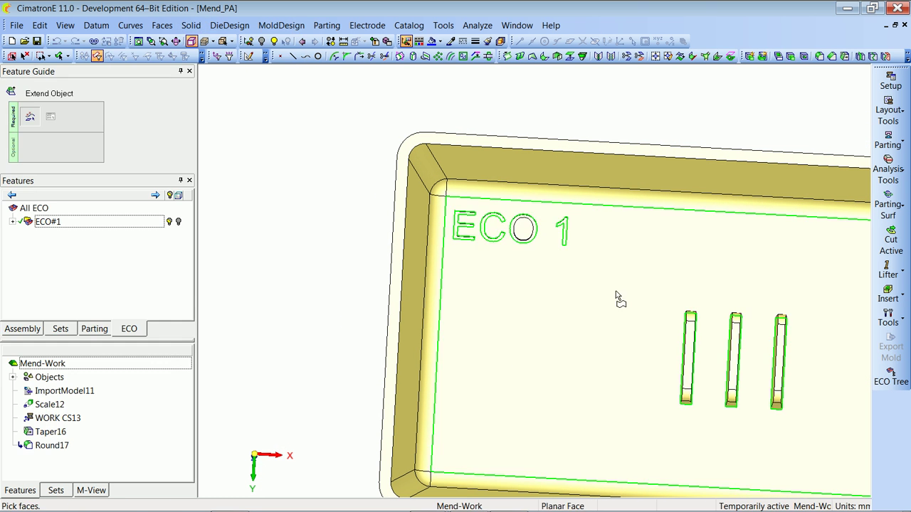
click(734, 355)
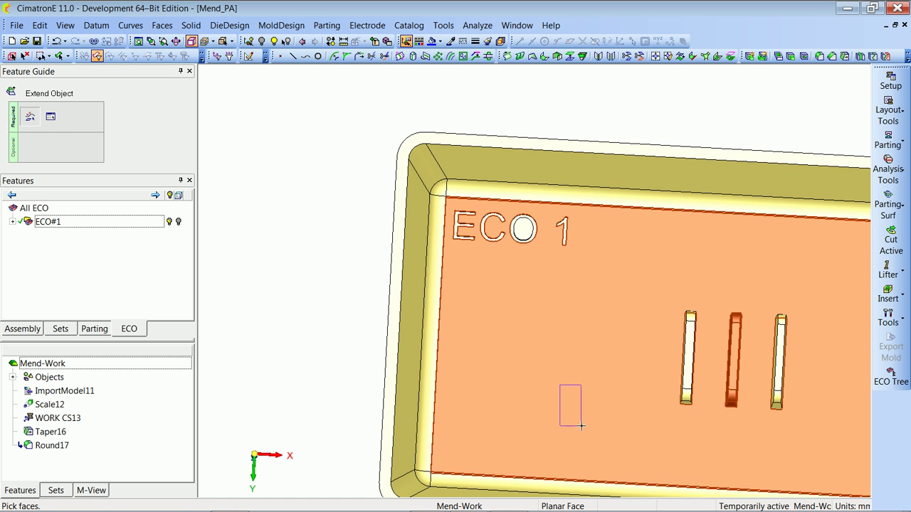
middle_click(563, 377)
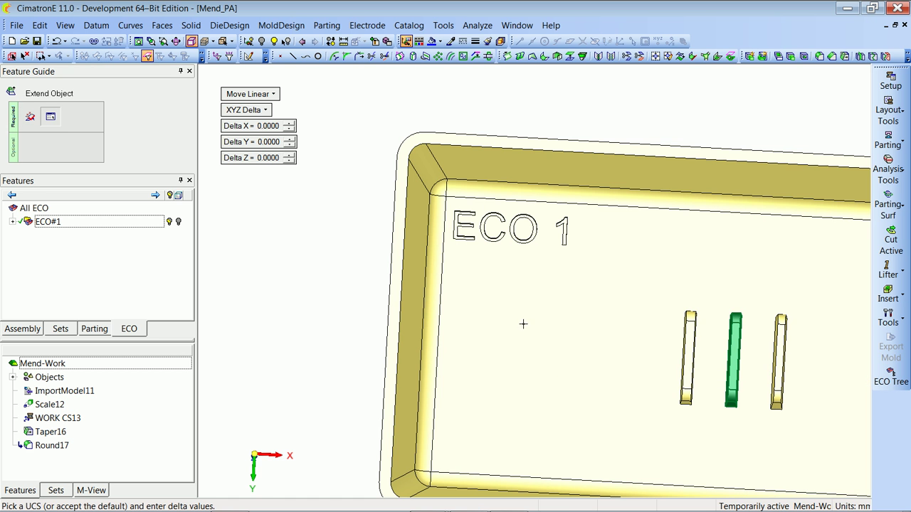
click(288, 123)
click(289, 140)
middle_click(335, 264)
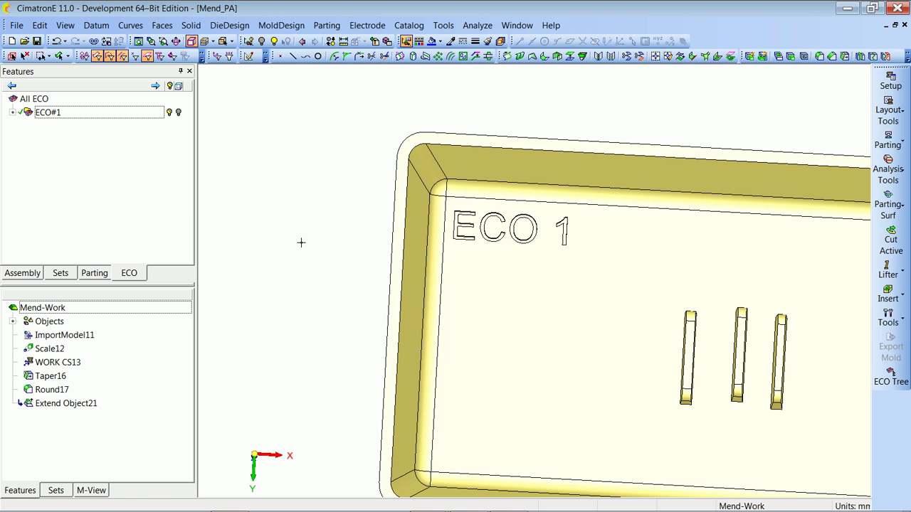
Add the part file Mend-ECO2.elt from the Mending folder as a comparison part with a new ECO folder and comparison
ctrl+drag(310, 254, 427, 185)
scroll(490, 242, up, 3)
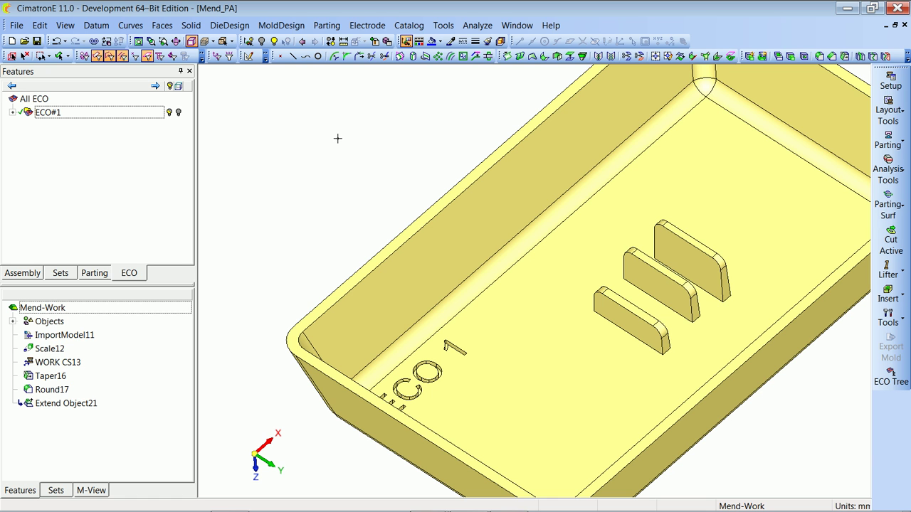
right_click(45, 101)
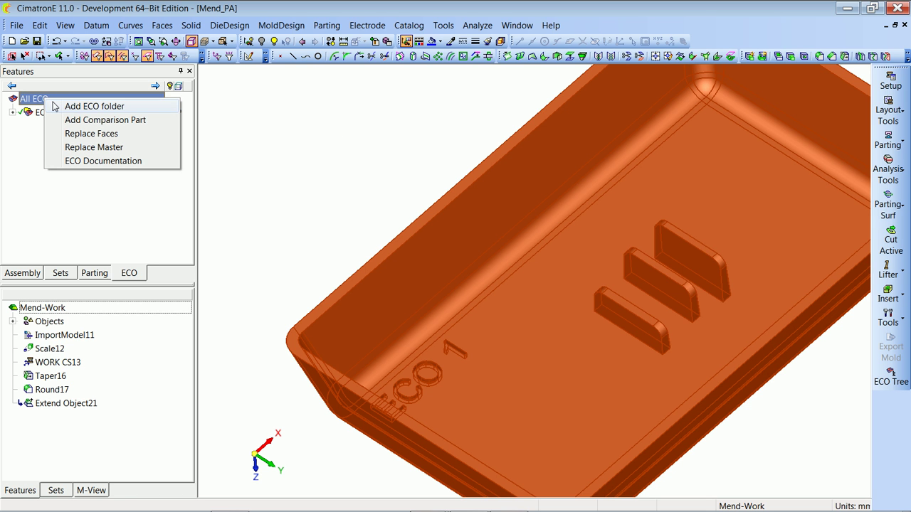
click(63, 122)
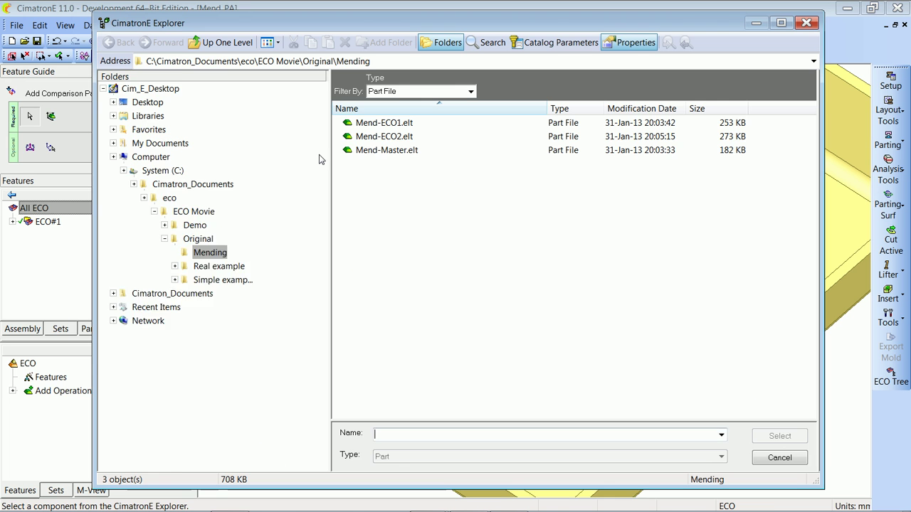
click(371, 138)
double_click(372, 138)
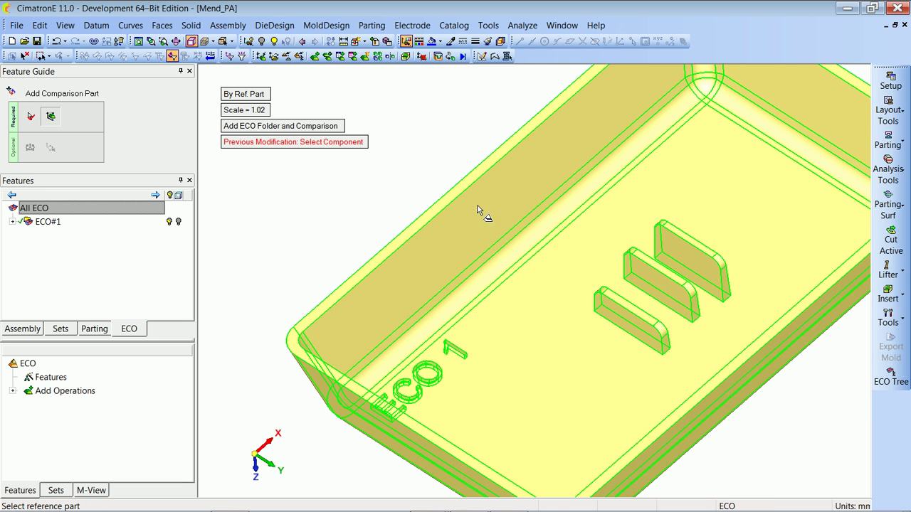
middle_click(284, 201)
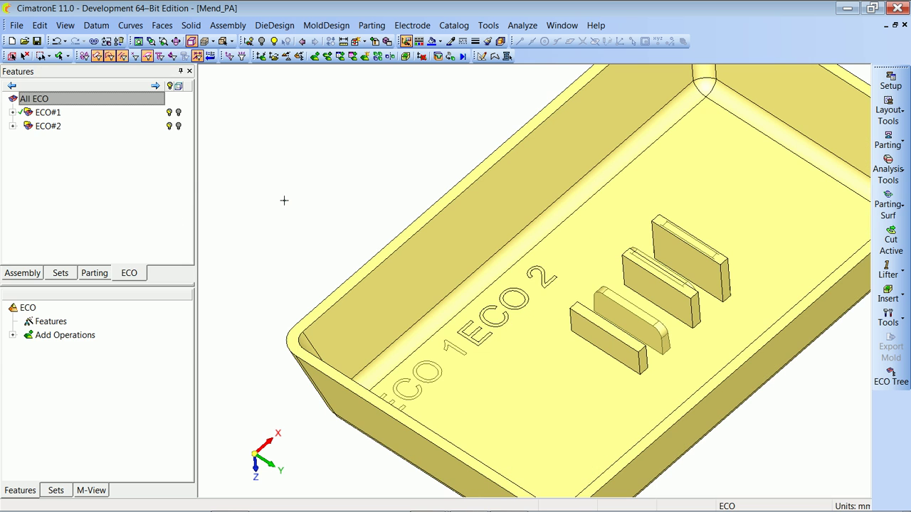
Expand ECO#2, show Mend-ECO1-Copy and open the Actual Change comparison
click(12, 126)
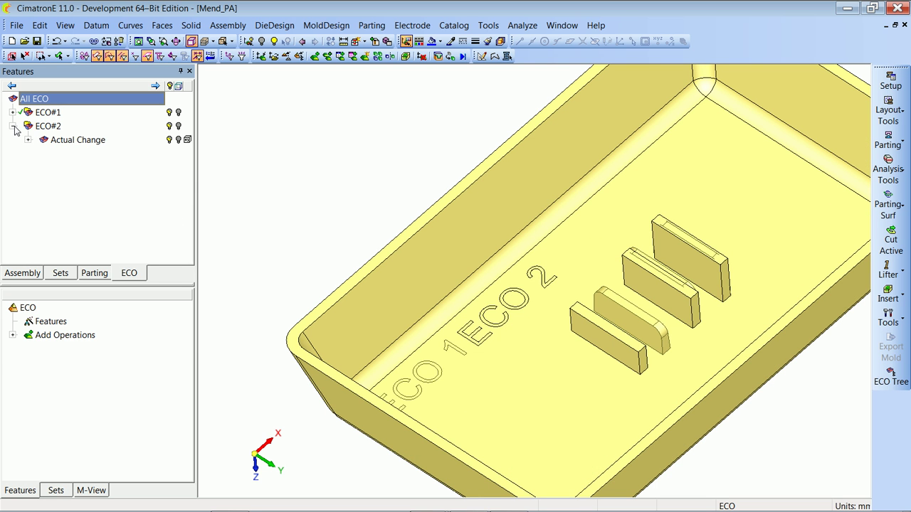
click(27, 140)
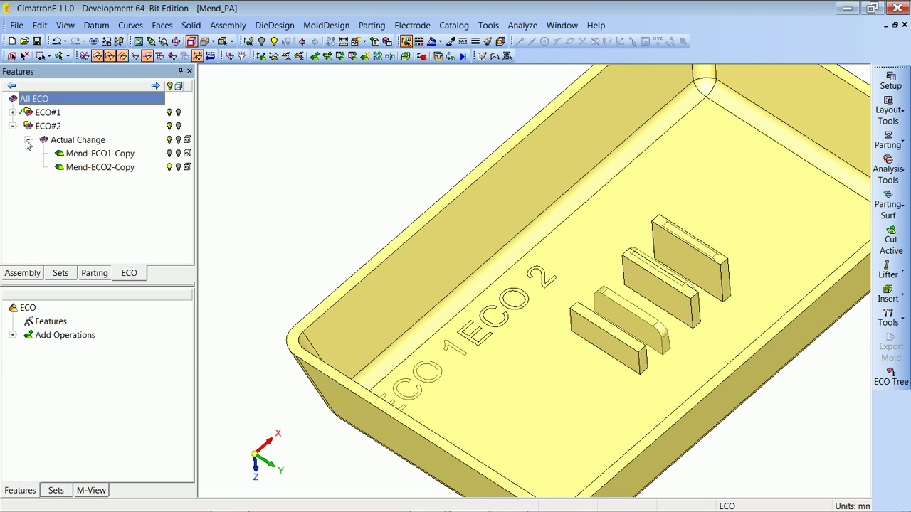
double_click(163, 153)
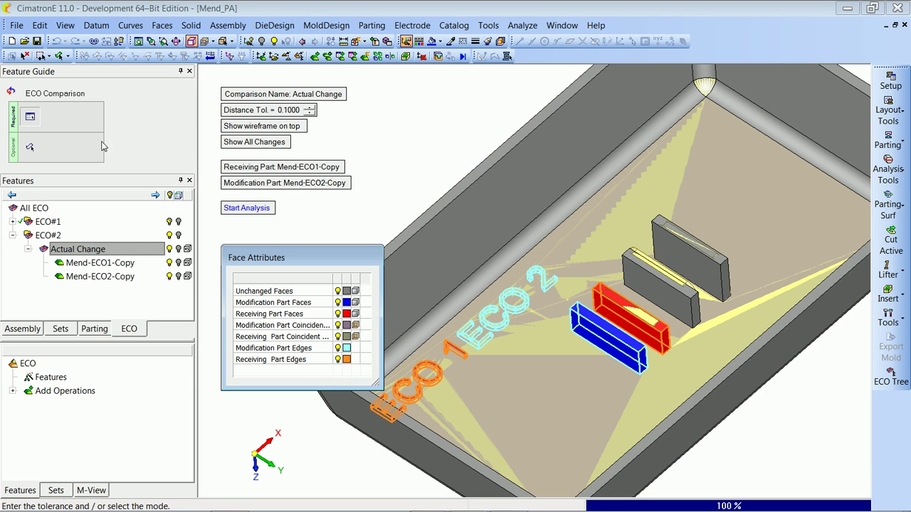
middle_drag(467, 231, 416, 252)
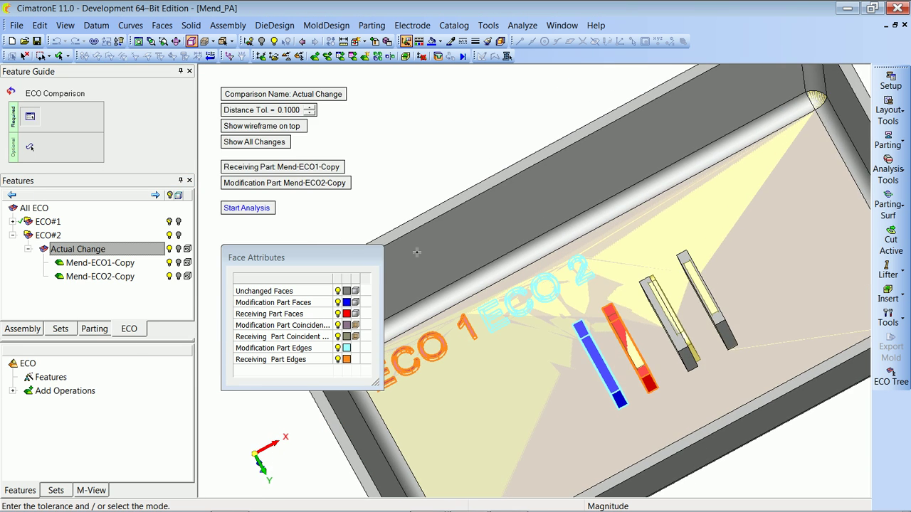
Hide Mend-Work, examine the changed ribs and ECO text between Mend-ECO1-Copy and Mend-ECO2-Copy, and close the comparison
click(9, 334)
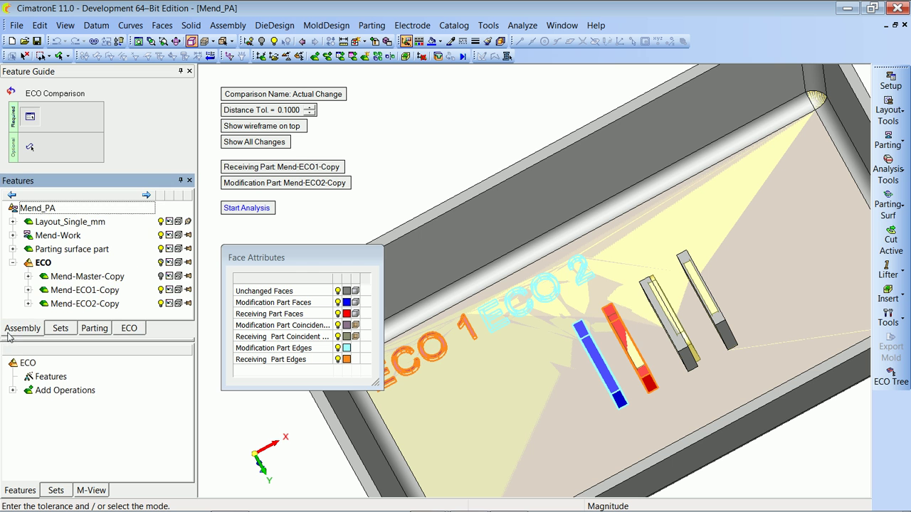
click(161, 239)
middle_drag(433, 200, 529, 296)
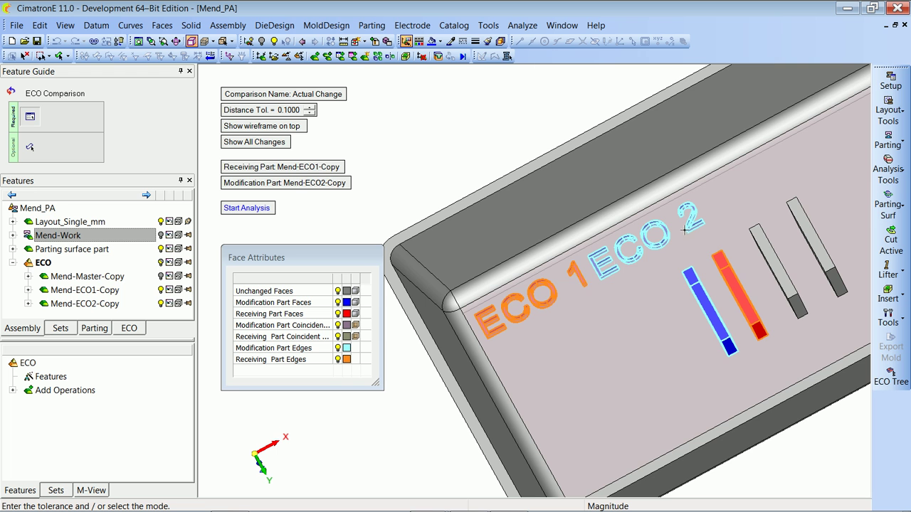
middle_drag(665, 369, 600, 316)
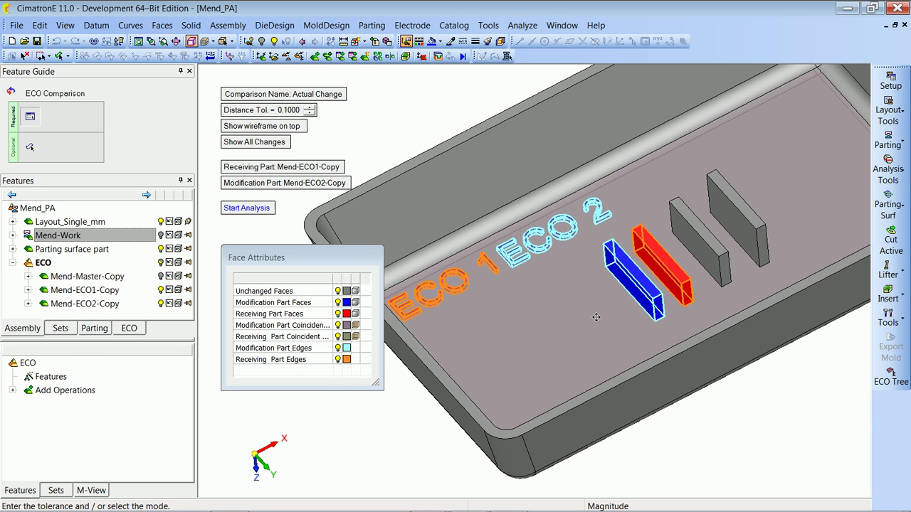
scroll(598, 294, up, 3)
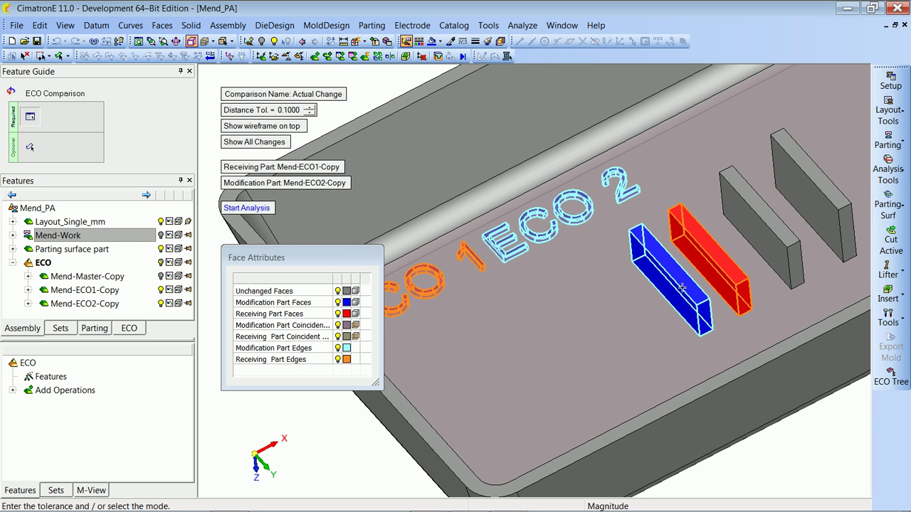
right_click(555, 316)
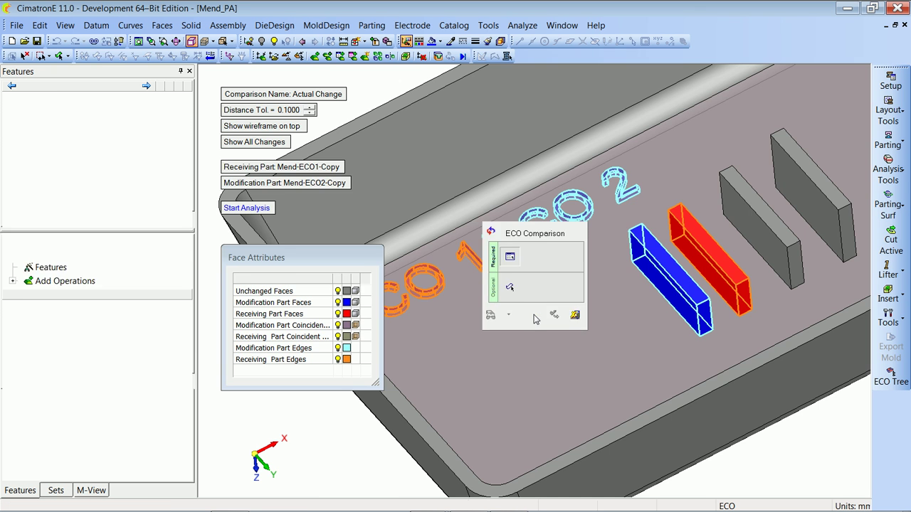
click(534, 317)
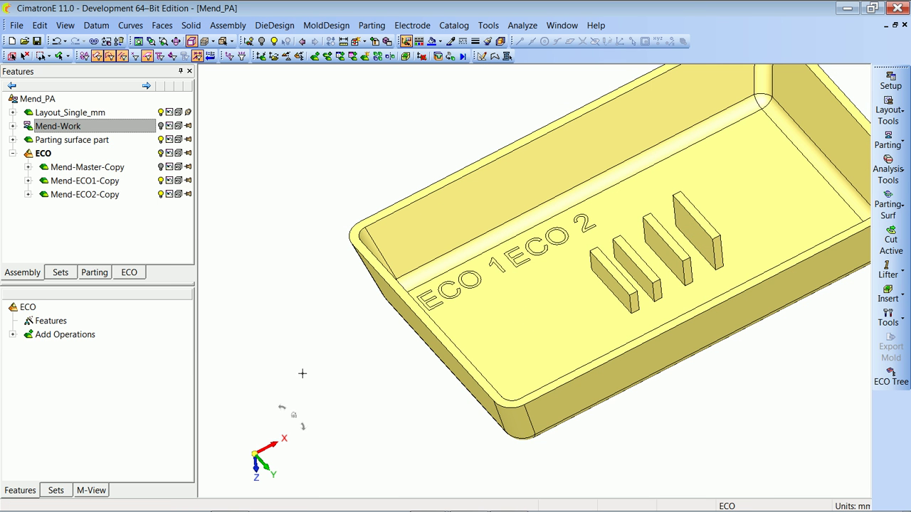
Create a new comparison in ECO#2 between Mend-Work and Mend-ECO2-Copy, run the analysis and hide Mend-ECO1-Copy
click(140, 274)
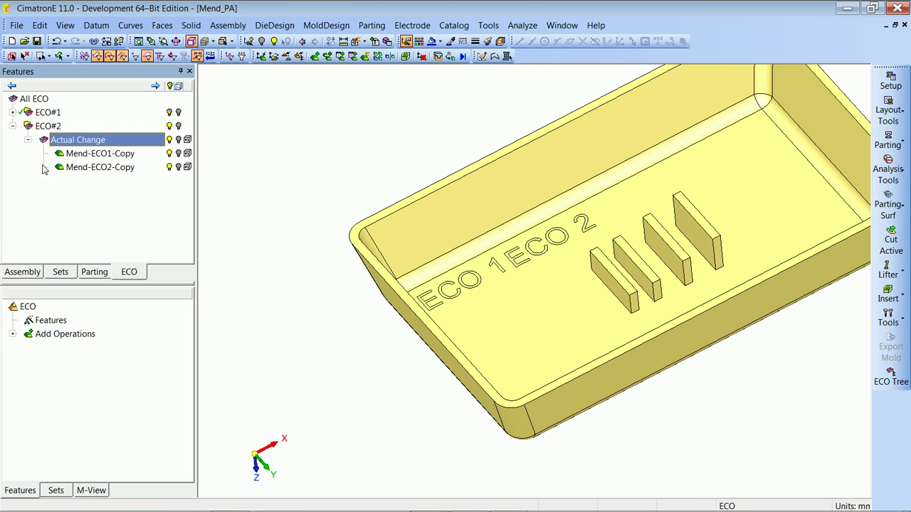
right_click(50, 125)
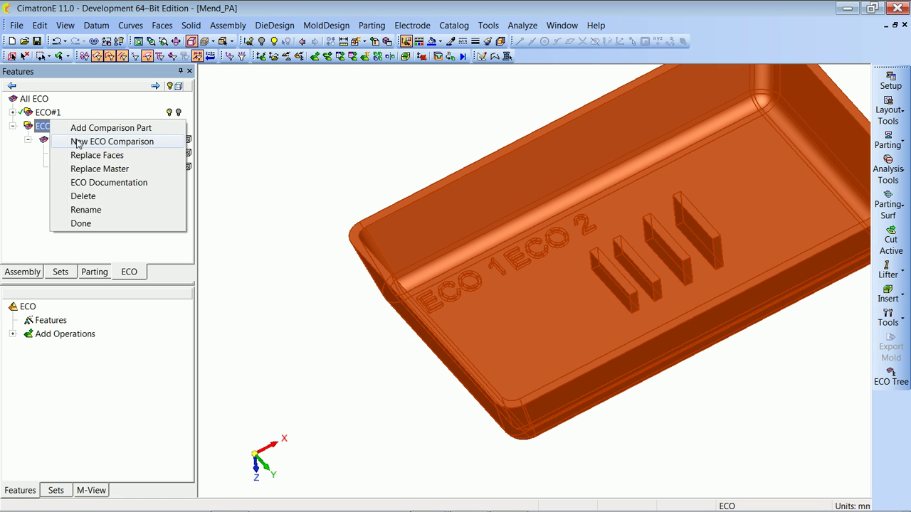
click(110, 142)
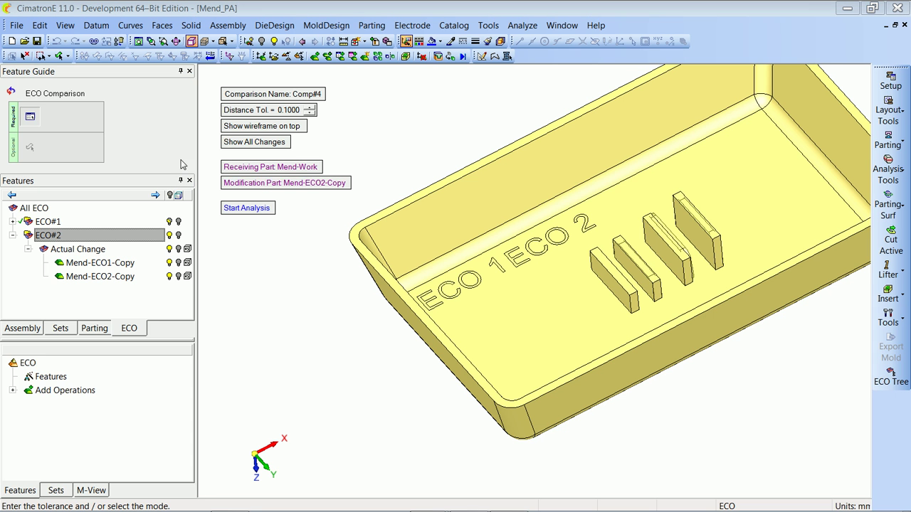
click(242, 213)
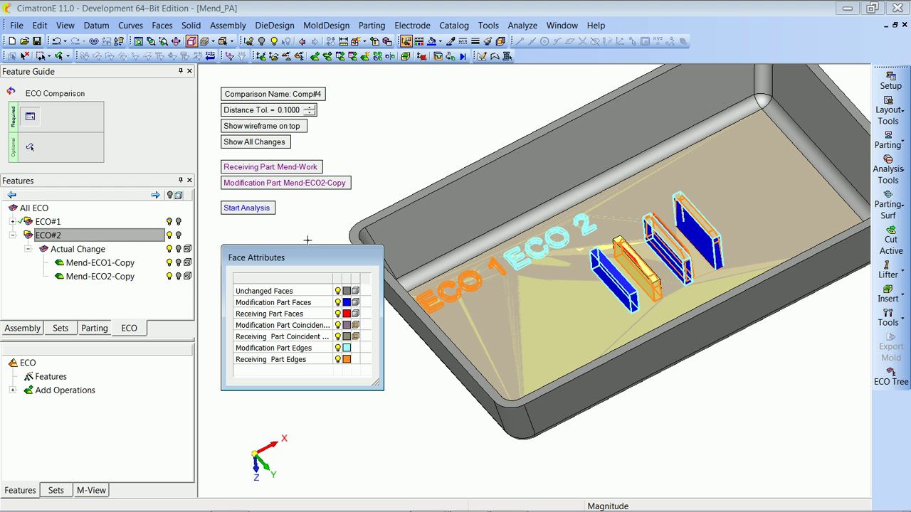
click(171, 265)
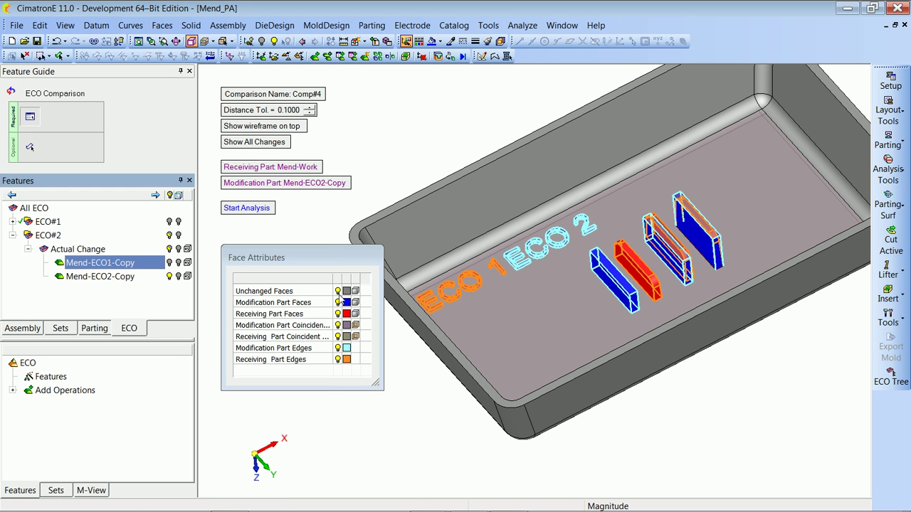
Set Comp#4 to show unapplied changes since previous, with Mend-ECO1-Copy as the previous modification, and rerun the analysis
scroll(496, 390, up, 3)
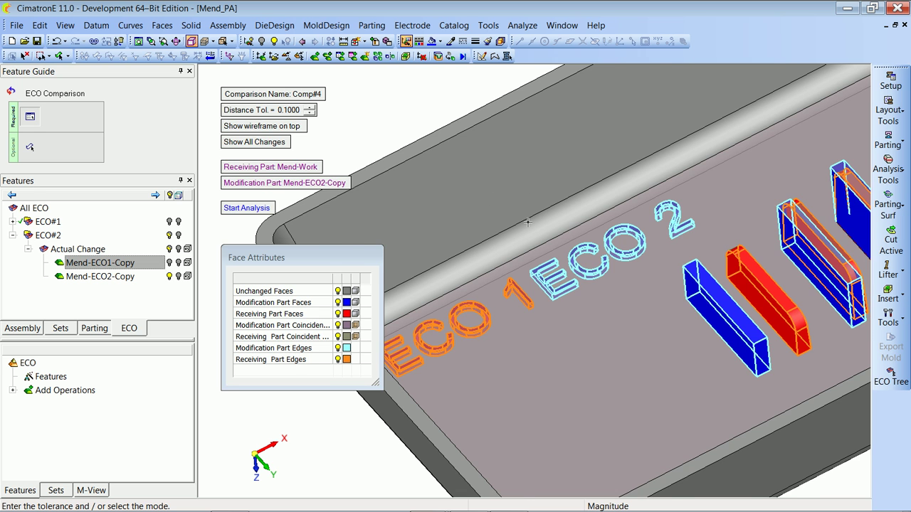
scroll(520, 288, down, 2)
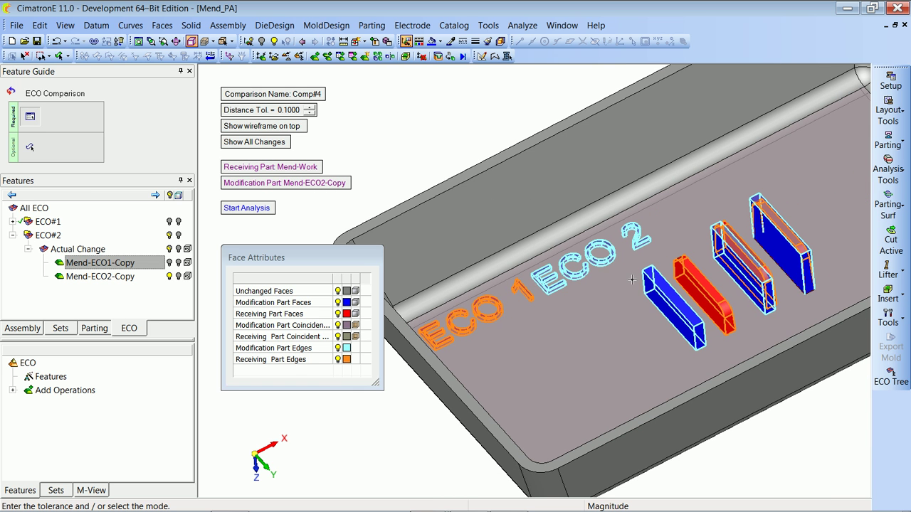
scroll(632, 280, up, 4)
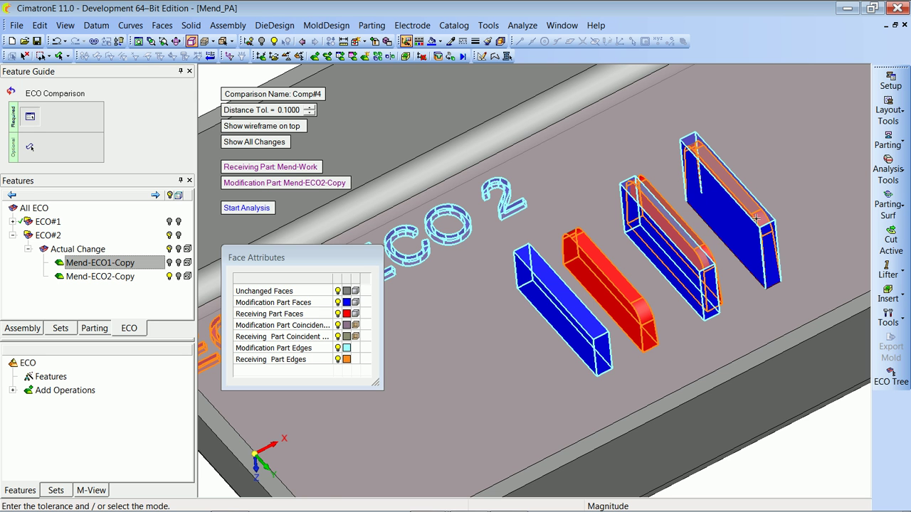
ctrl+middle_drag(683, 212, 683, 264)
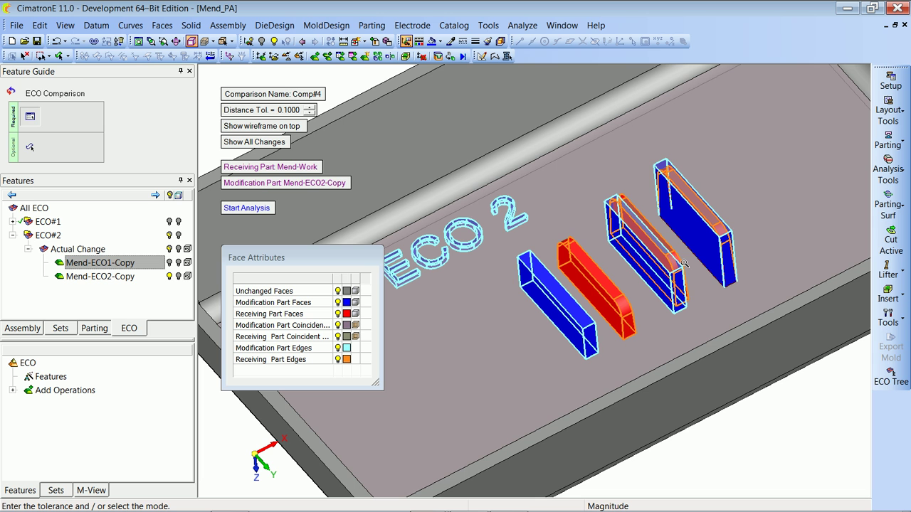
click(250, 142)
click(246, 240)
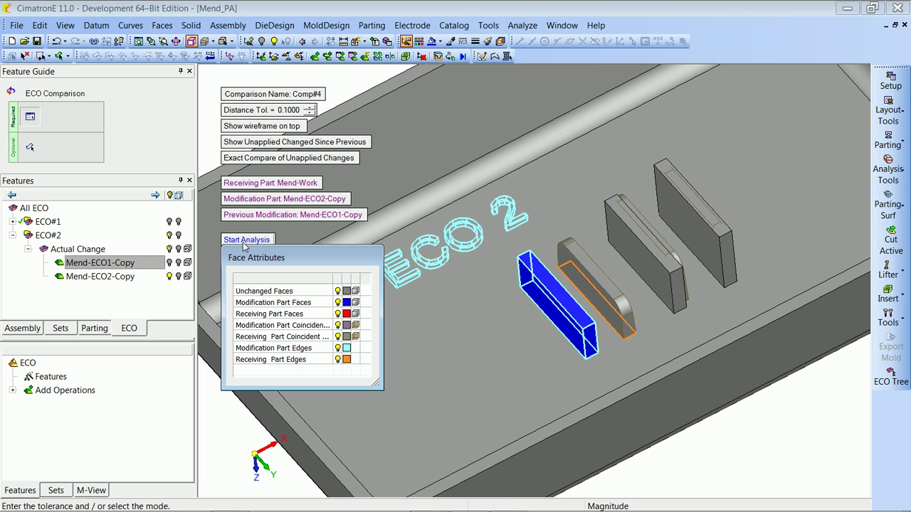
Examine the unapplied changes around the ECO text and the ribs, and switch to the slide presentation
middle_drag(399, 218, 454, 211)
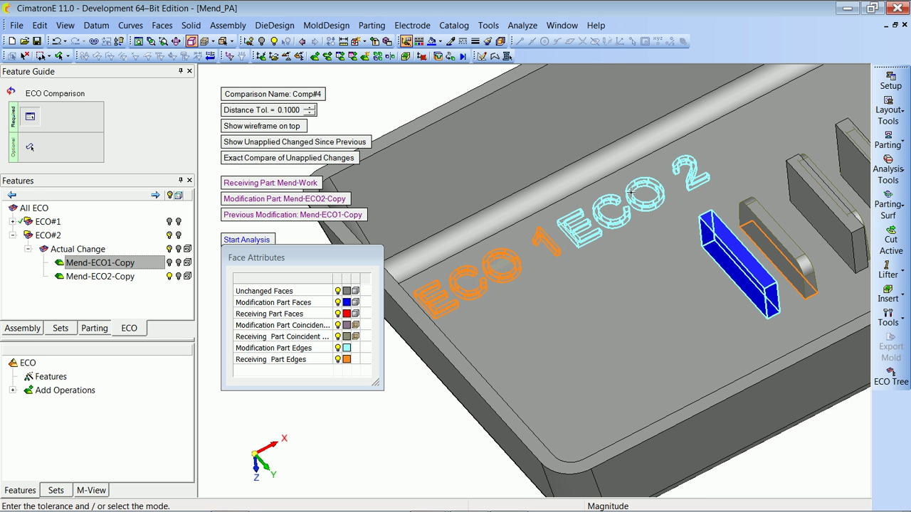
middle_drag(649, 229, 522, 236)
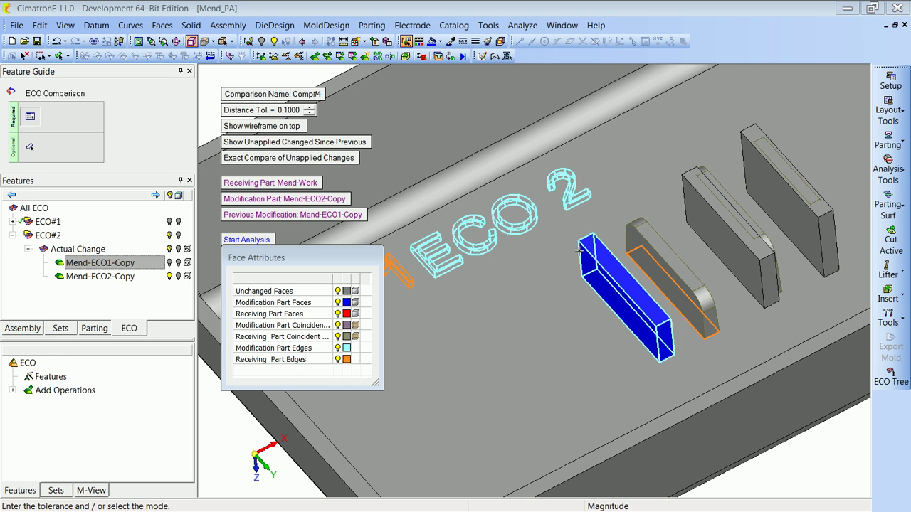
key(alt+Tab)
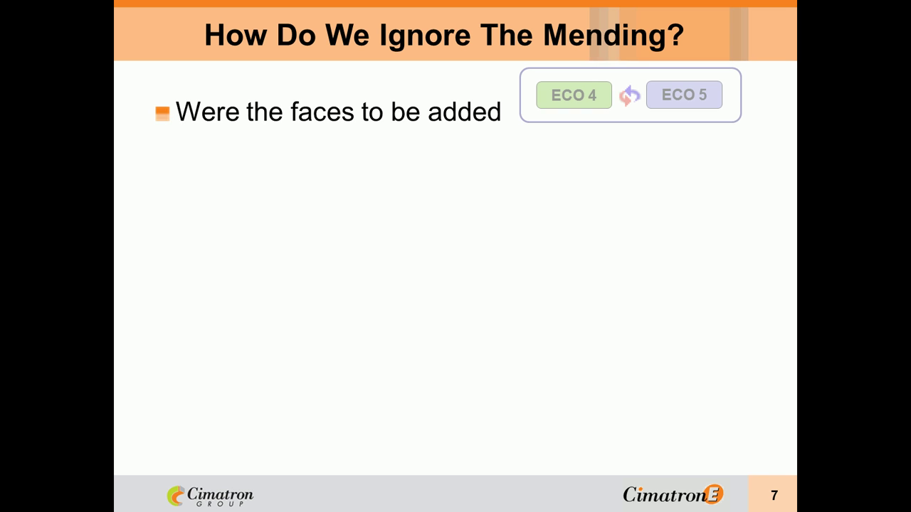